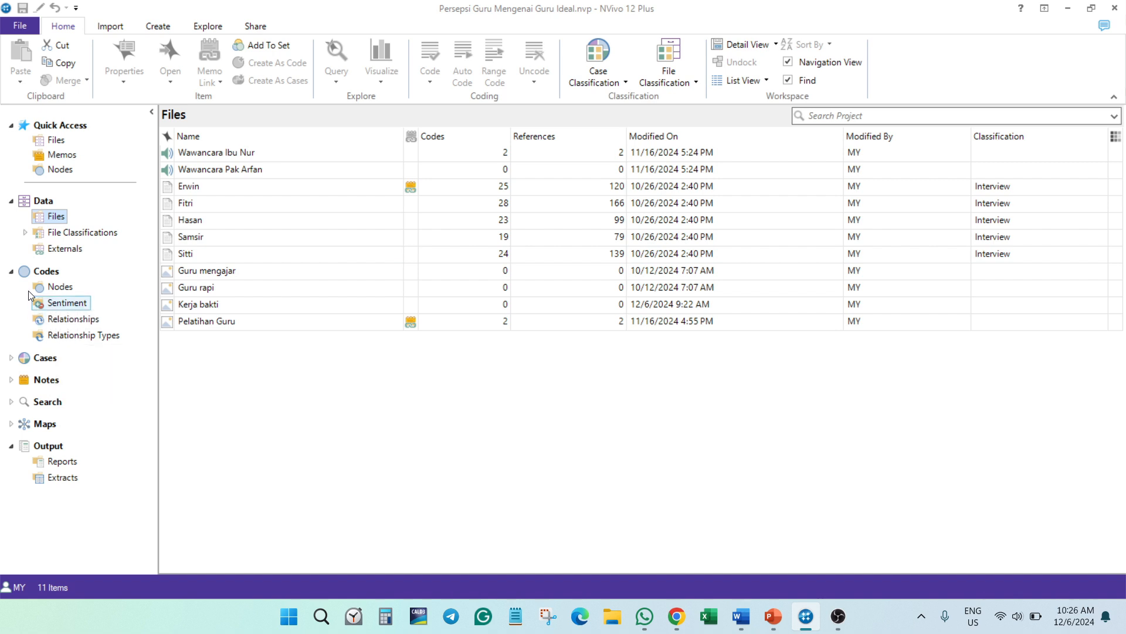
- Review the project's Relationships and Relationship Types lists and open the first interview transcript in Files
click(71, 327)
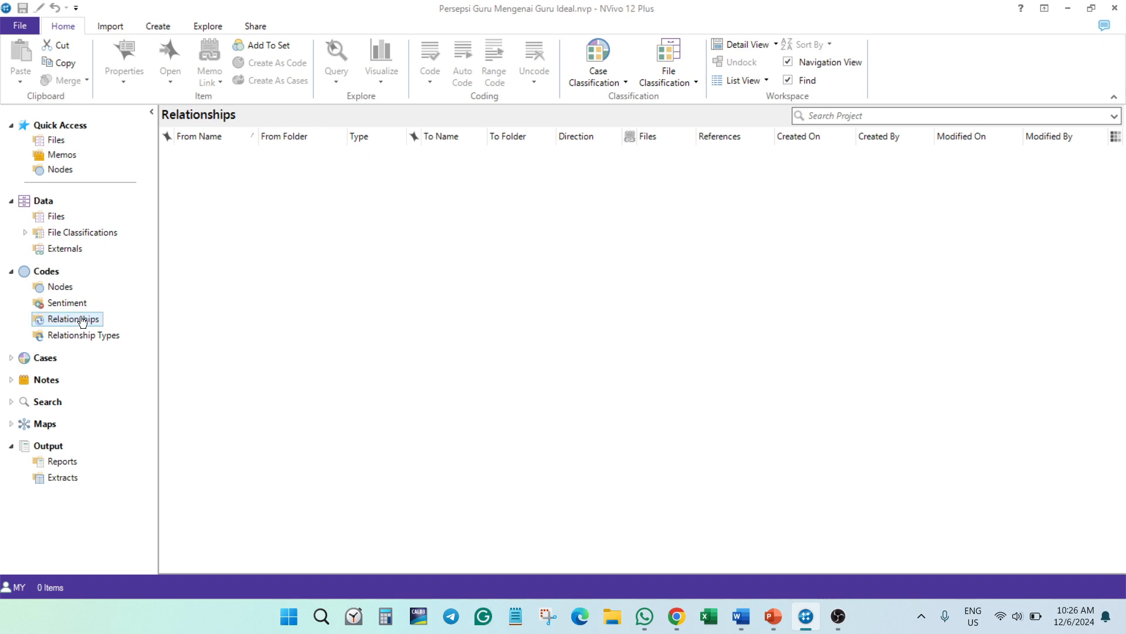
click(97, 344)
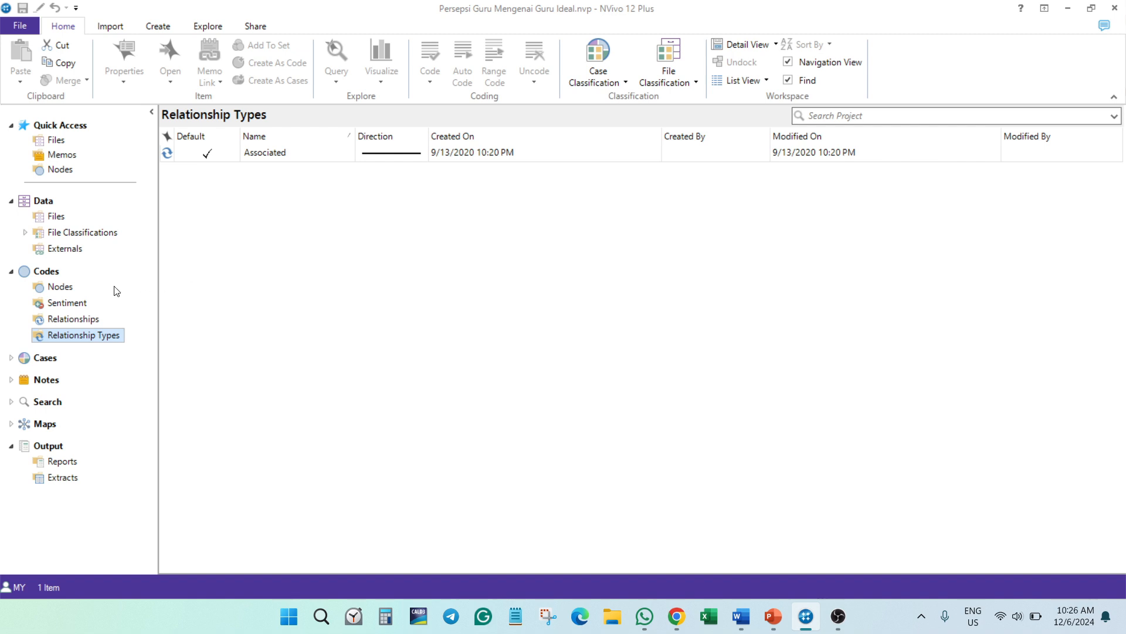
click(71, 319)
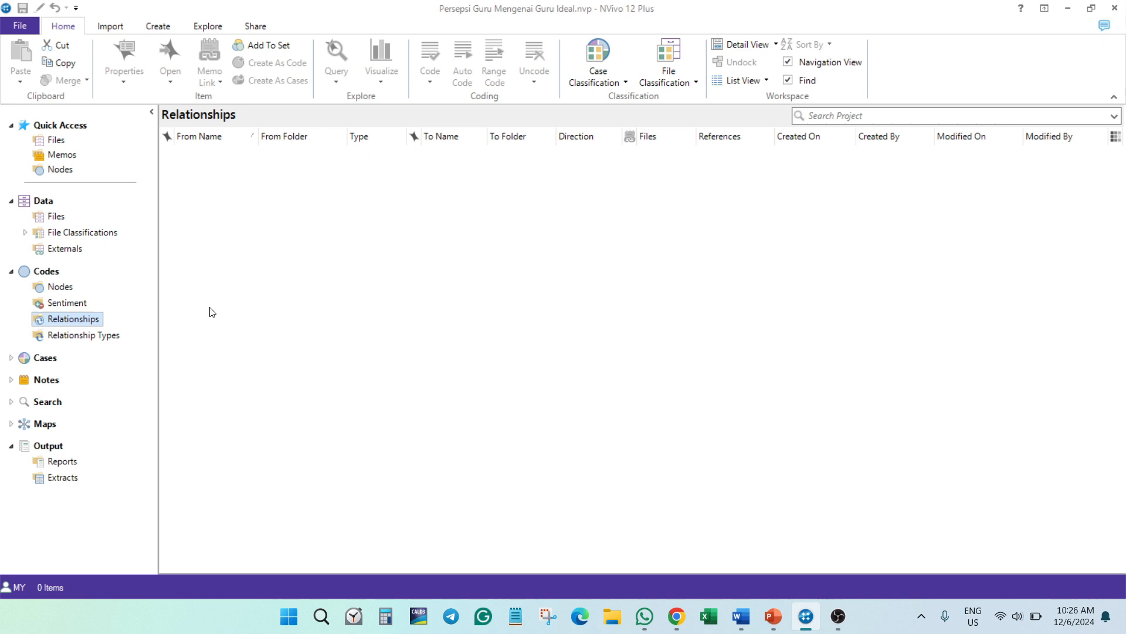
click(57, 217)
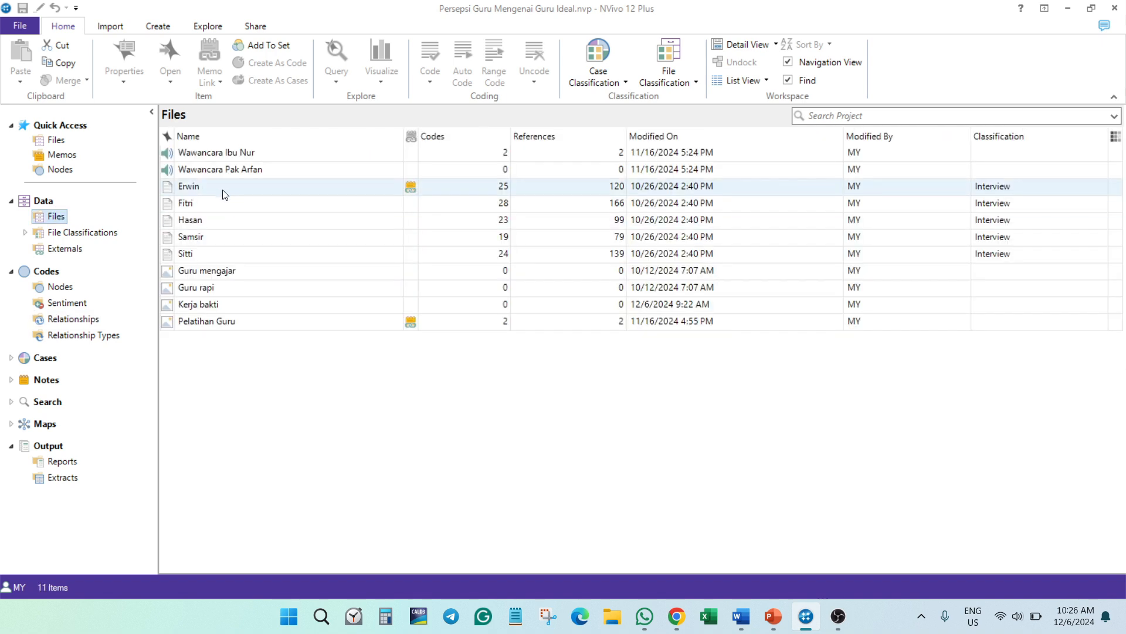
double_click(189, 186)
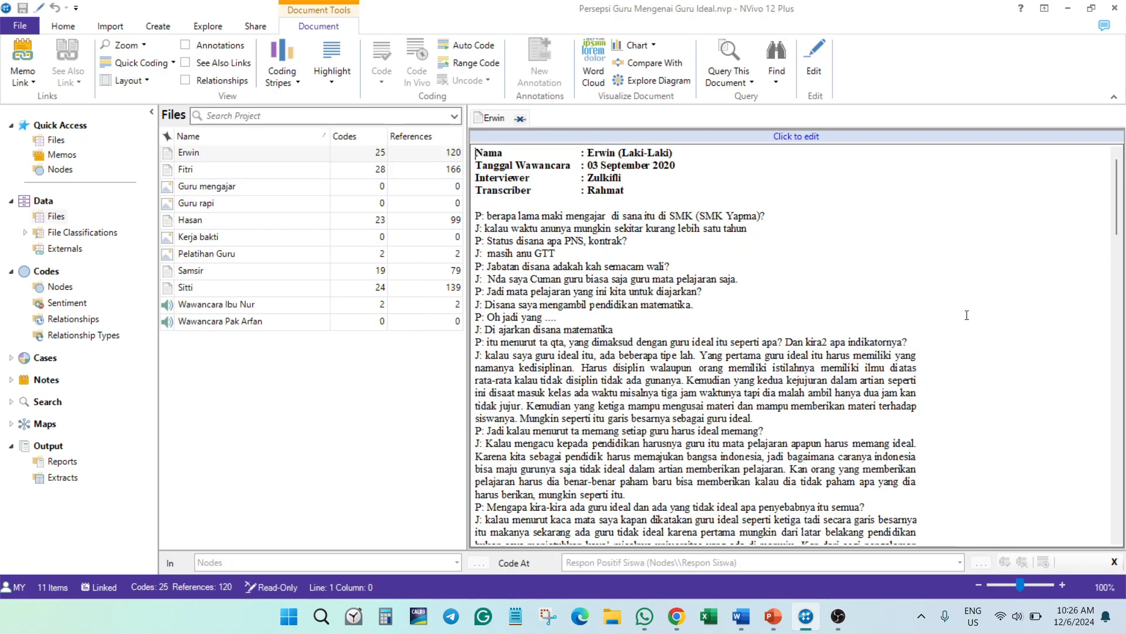
- Collapse the Karakter Positif, Kompetensi Pedagogik, Konsep Guru Ideal, Penghambat dan Pendukung and Profesional branches in the Nodes list
click(59, 286)
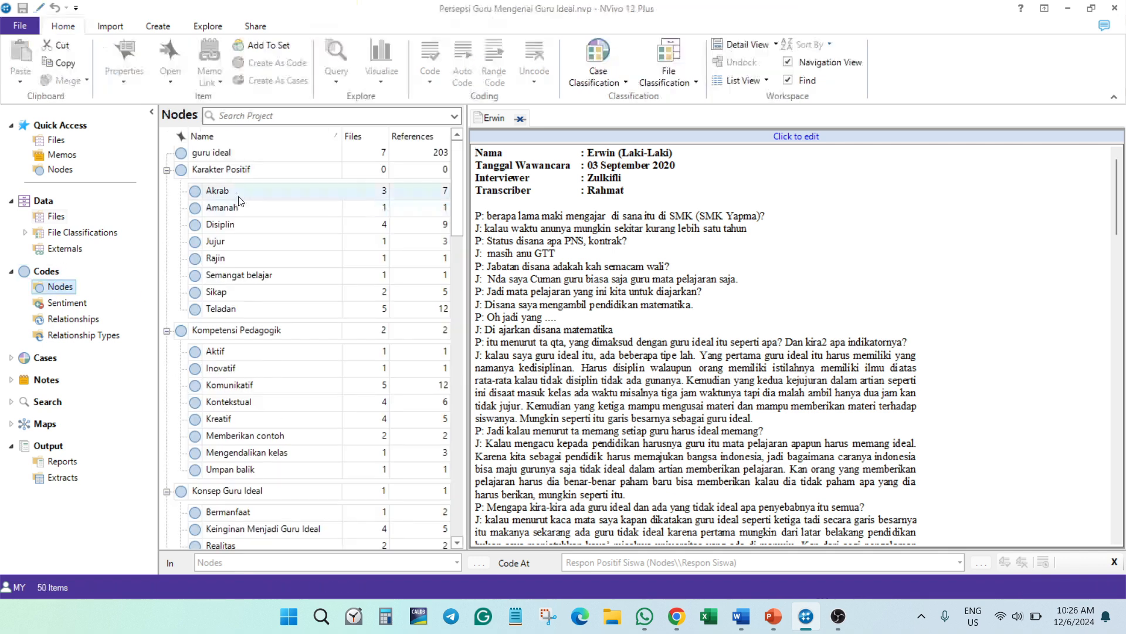
click(167, 170)
click(167, 186)
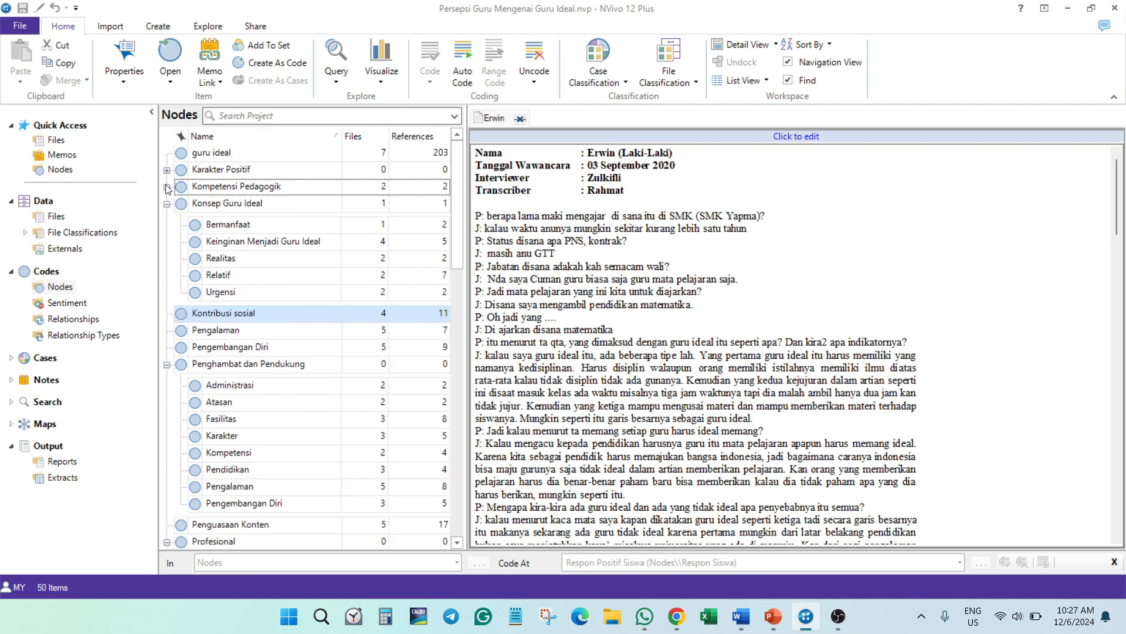
click(167, 204)
click(167, 271)
click(167, 305)
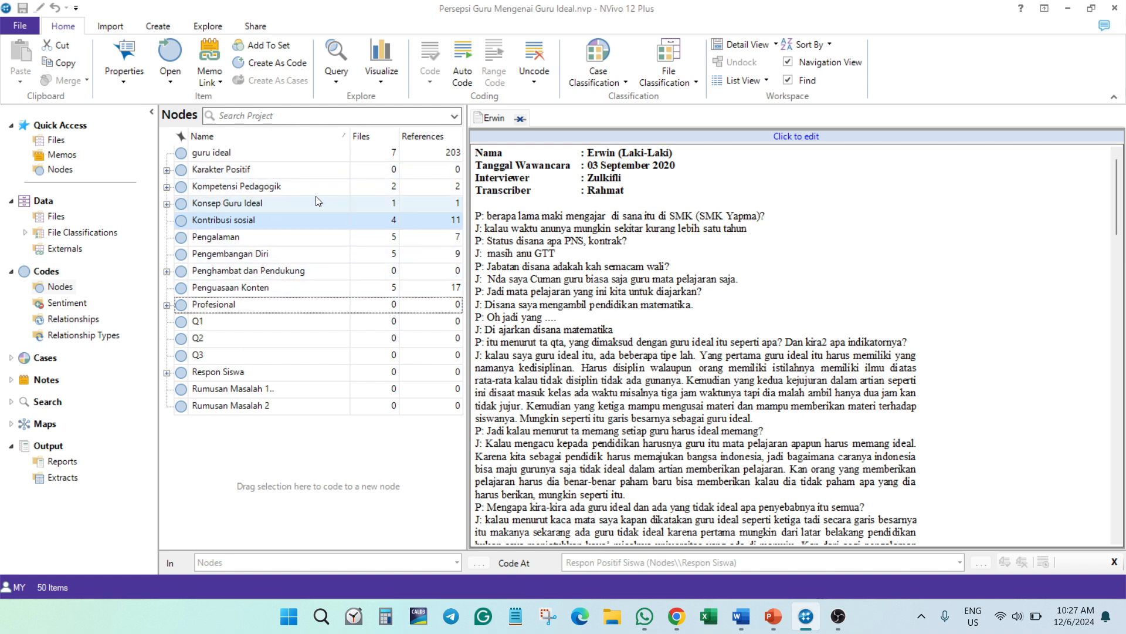
- Close the open transcript and start a new relationship with the second interview transcript in Files as its From item
click(83, 321)
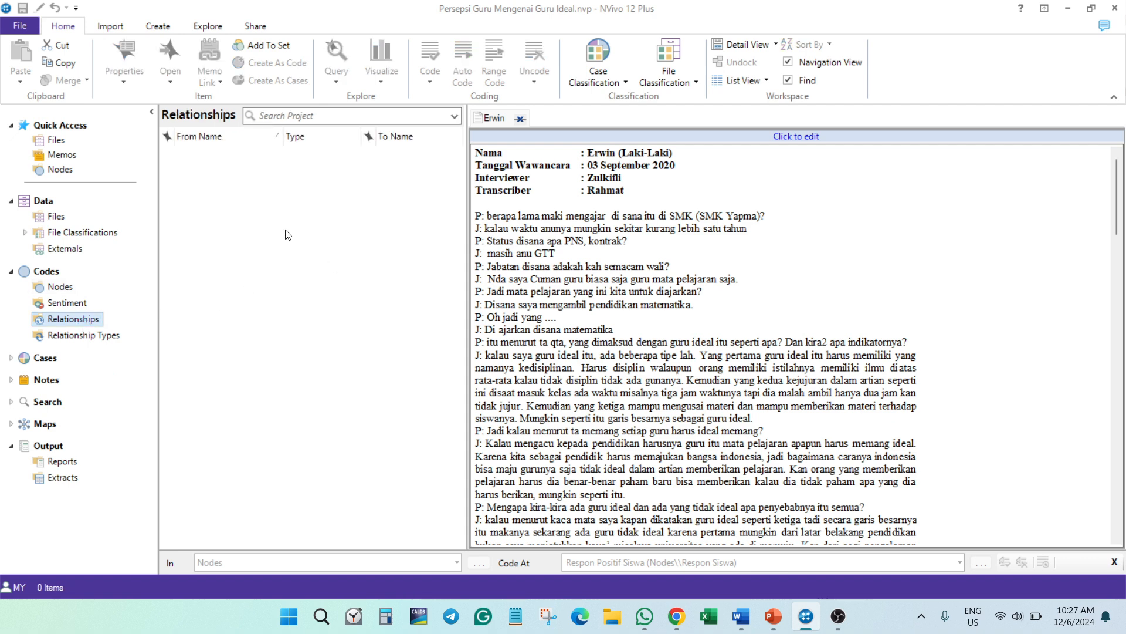
click(520, 119)
right_click(313, 289)
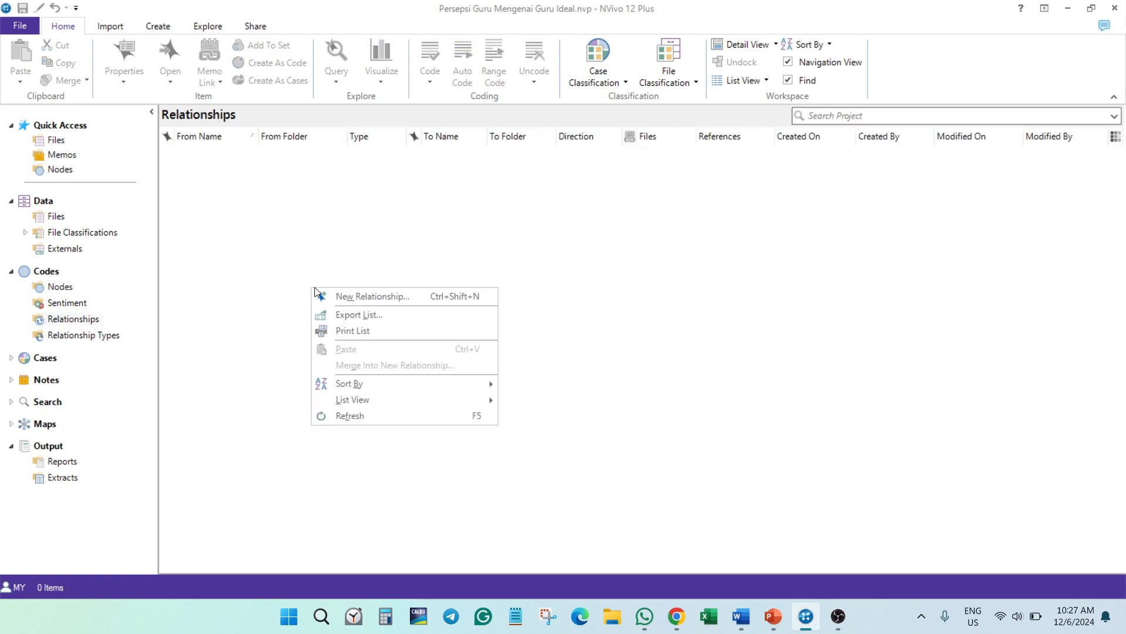
click(379, 296)
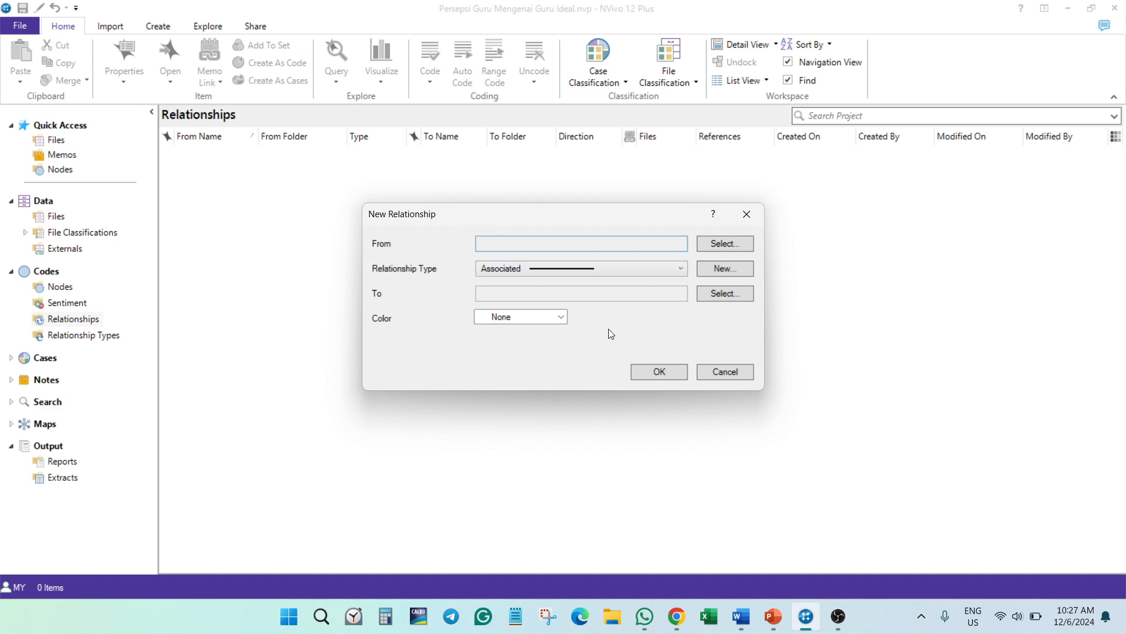
click(718, 244)
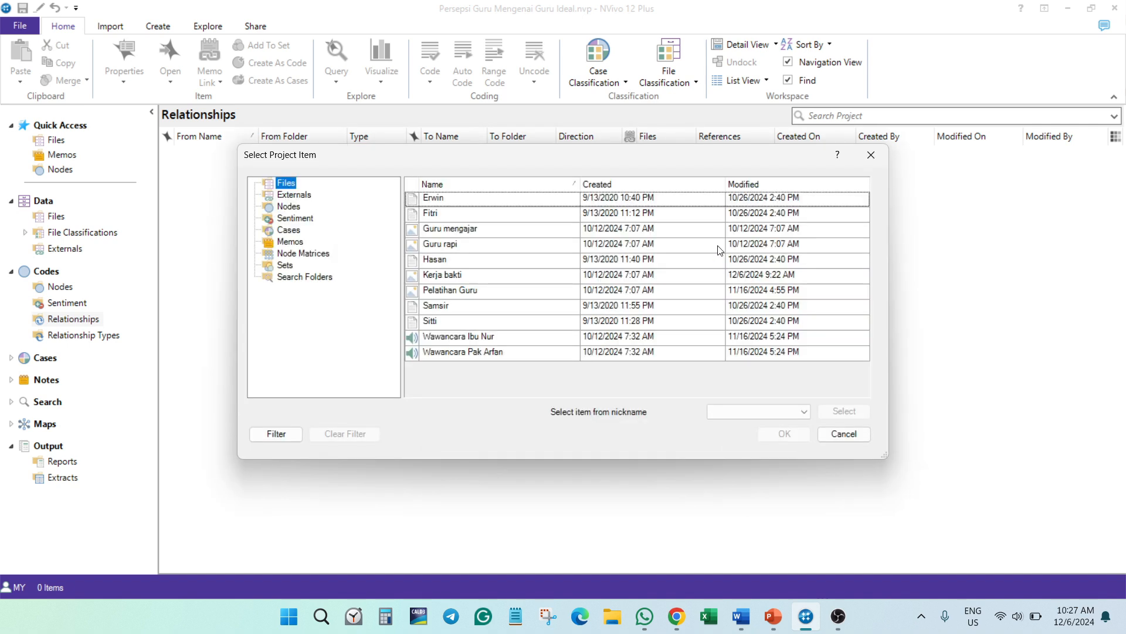
click(720, 213)
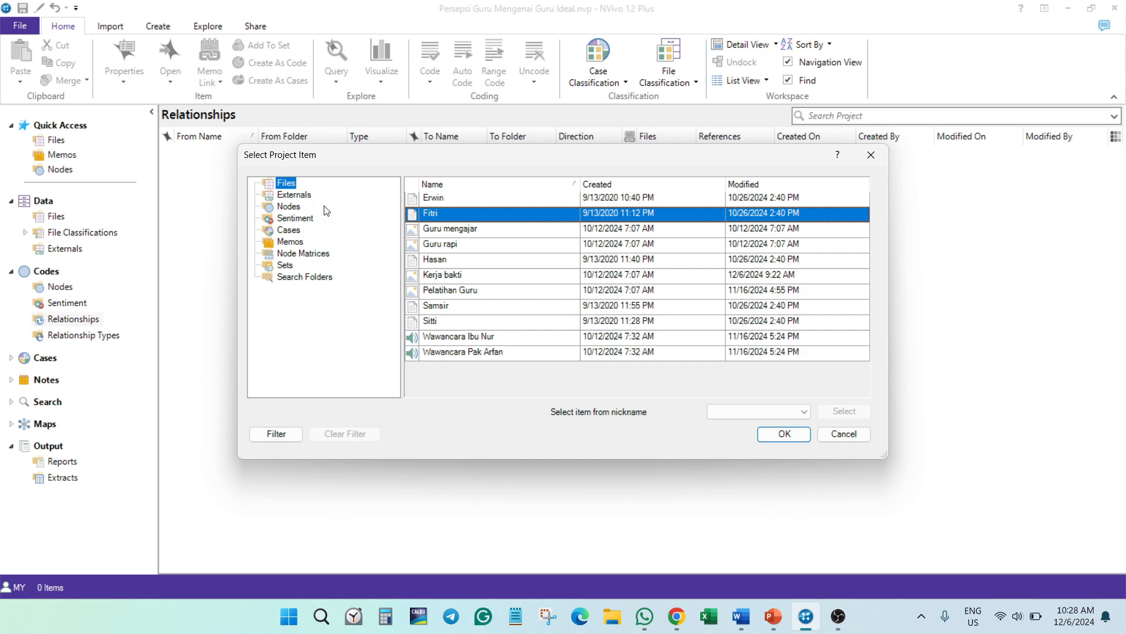
click(791, 432)
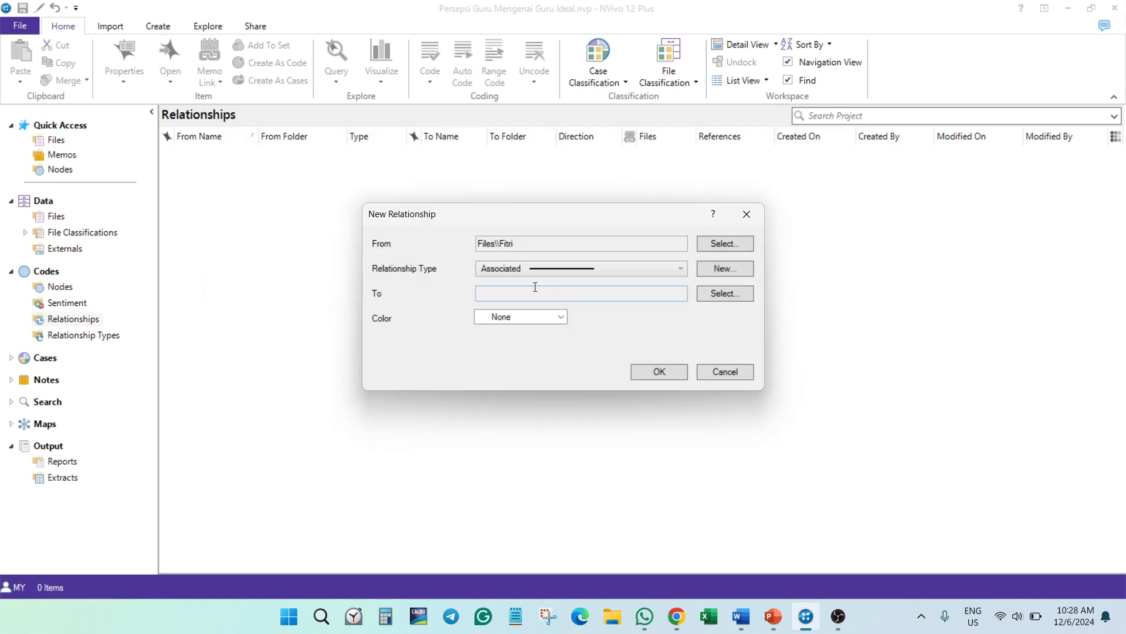
- Create the relationship type "Bekerja sama" with a Symmetrical direction for the new relationship
click(679, 269)
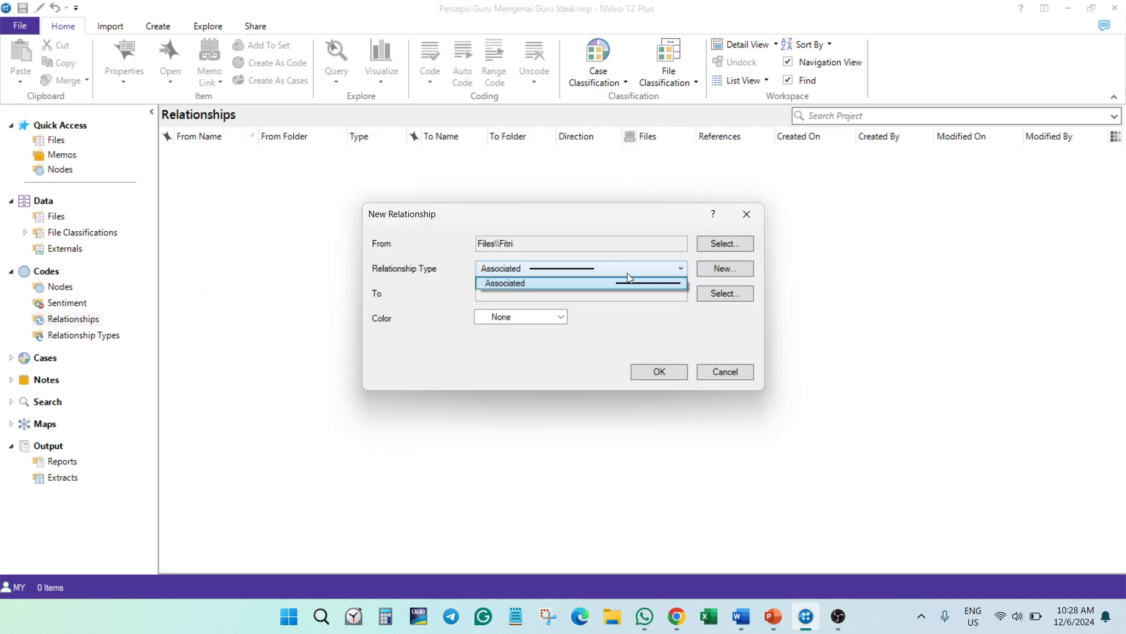
click(596, 286)
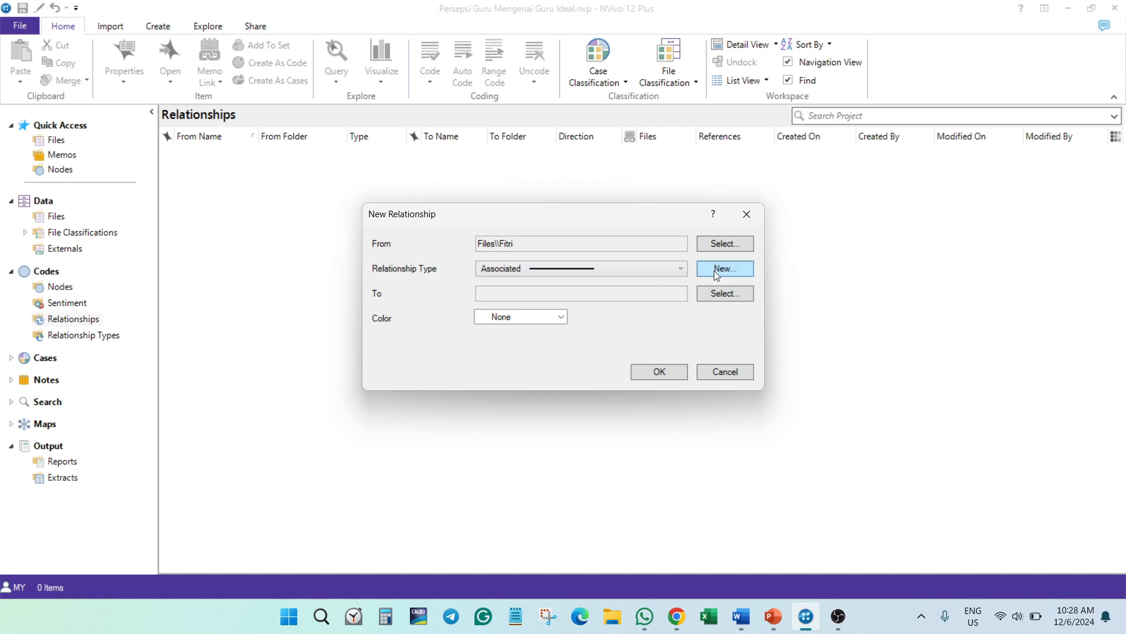
click(715, 271)
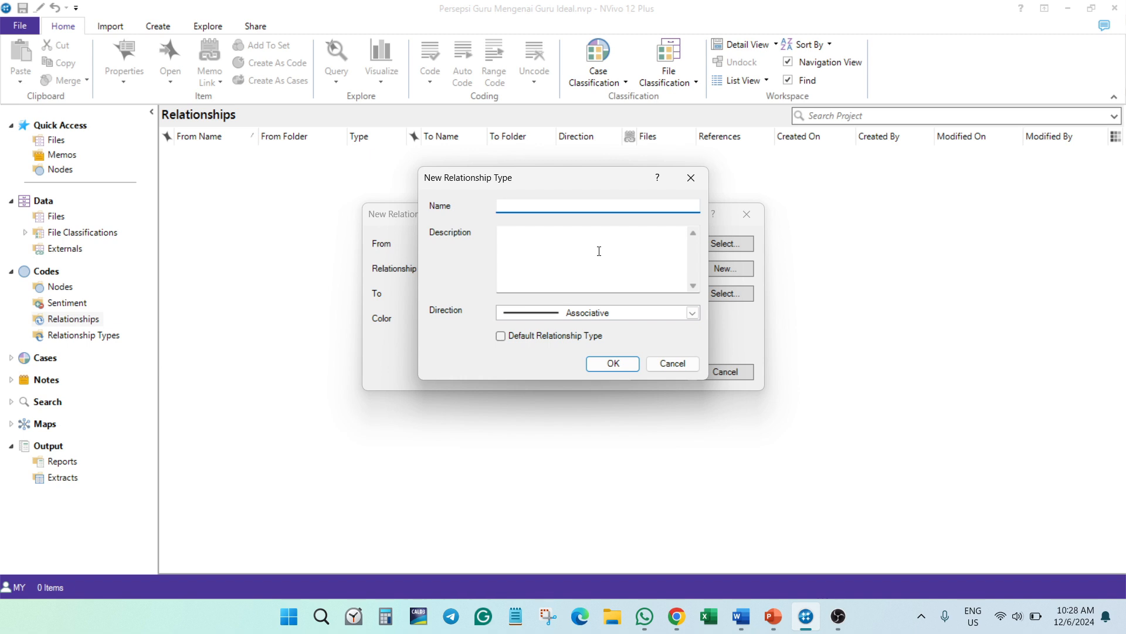
text(Bekerja sama)
click(643, 315)
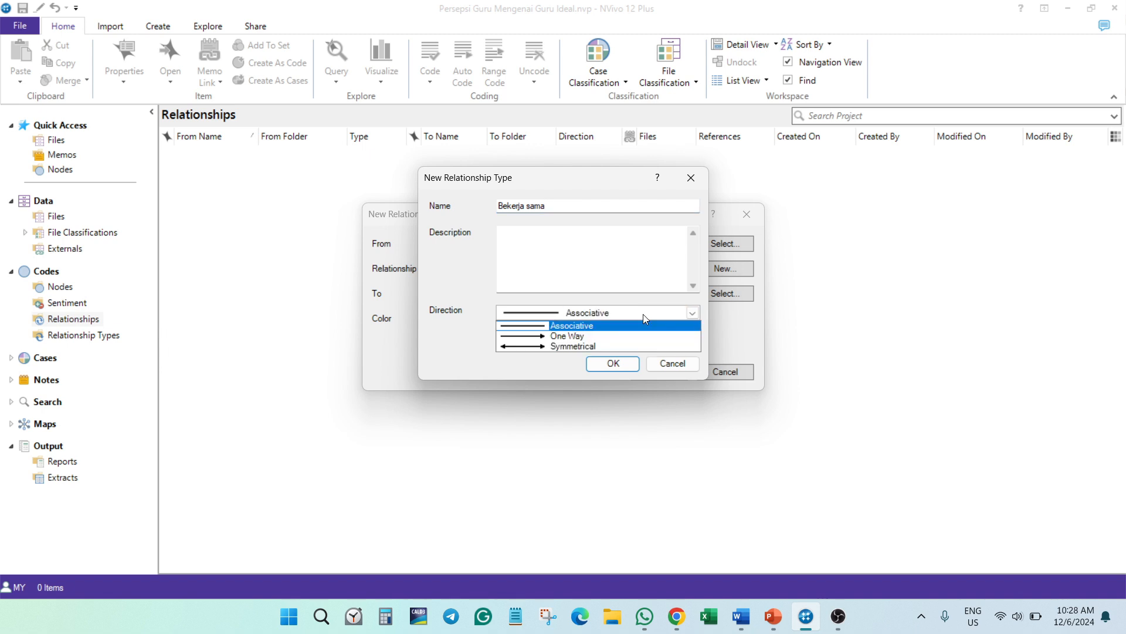
click(568, 347)
click(610, 366)
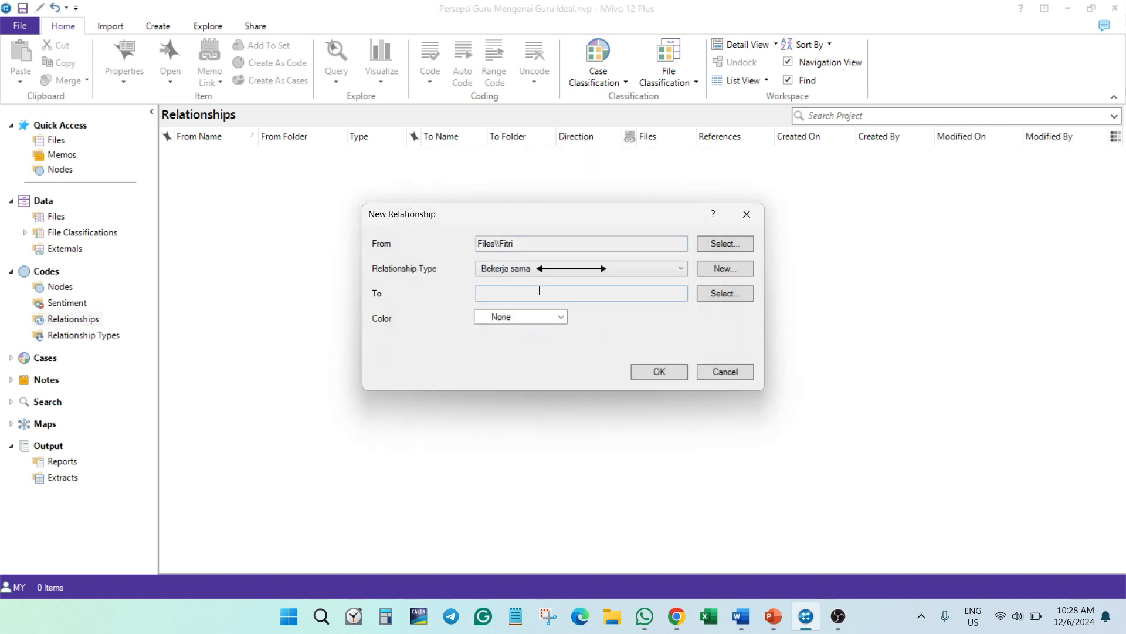
- Set the last interview transcript in Files as the To item, leave the color at None, and create the relationship
click(714, 293)
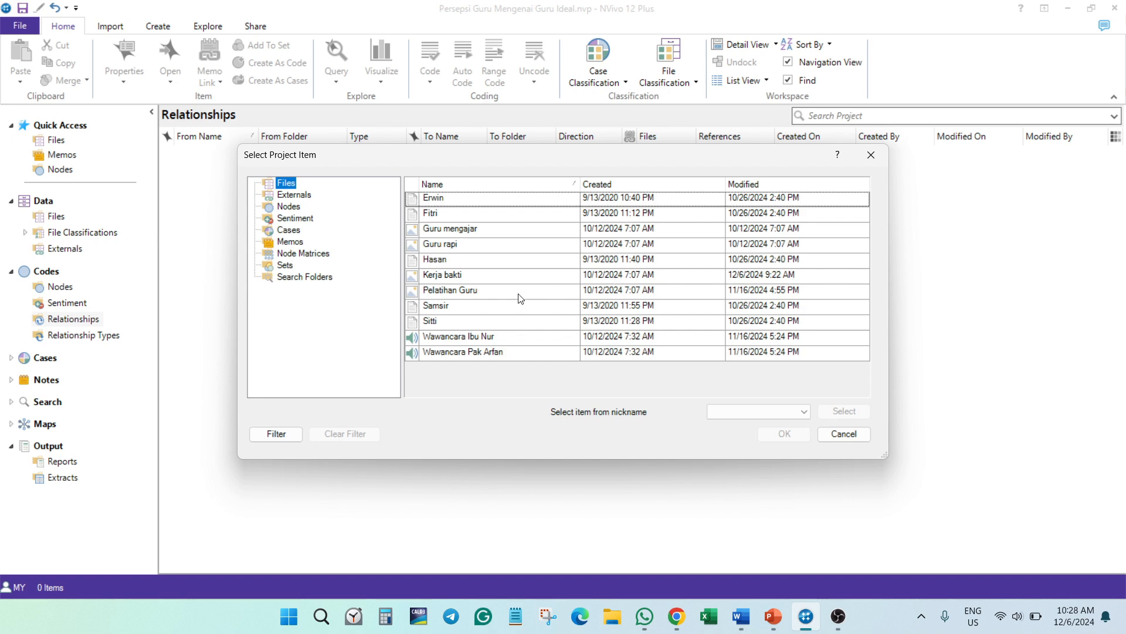
click(459, 321)
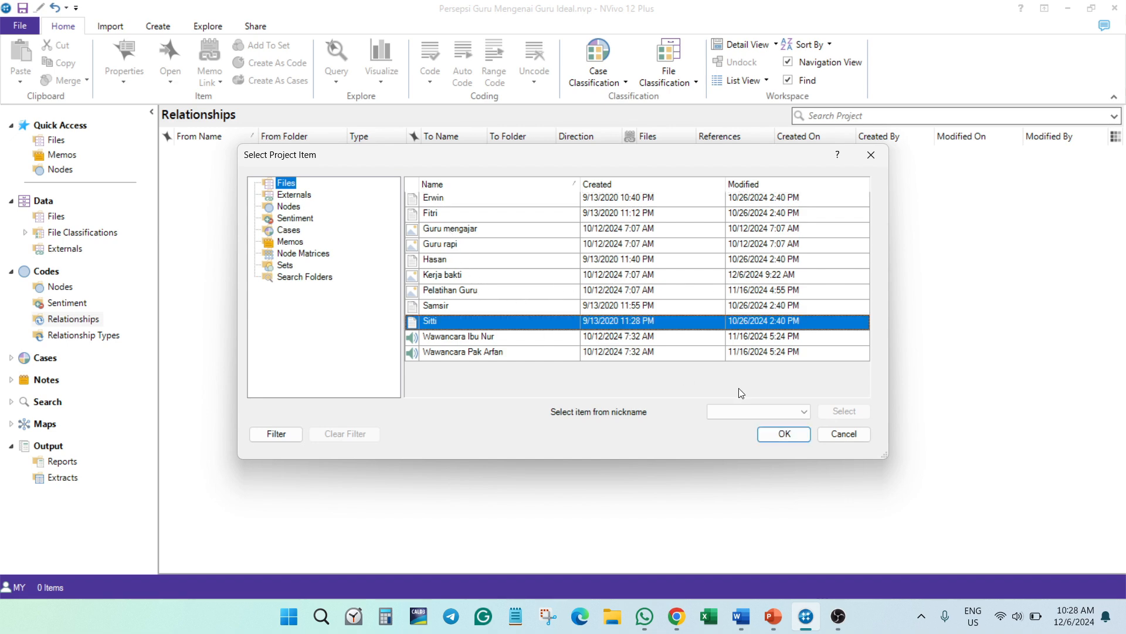
click(783, 434)
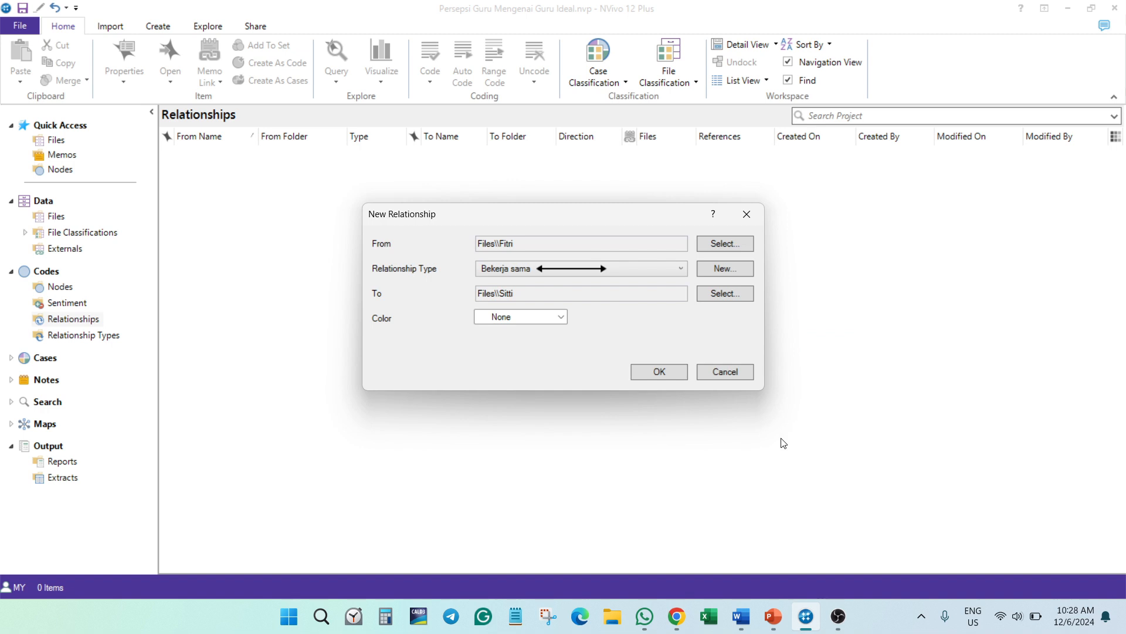
click(531, 323)
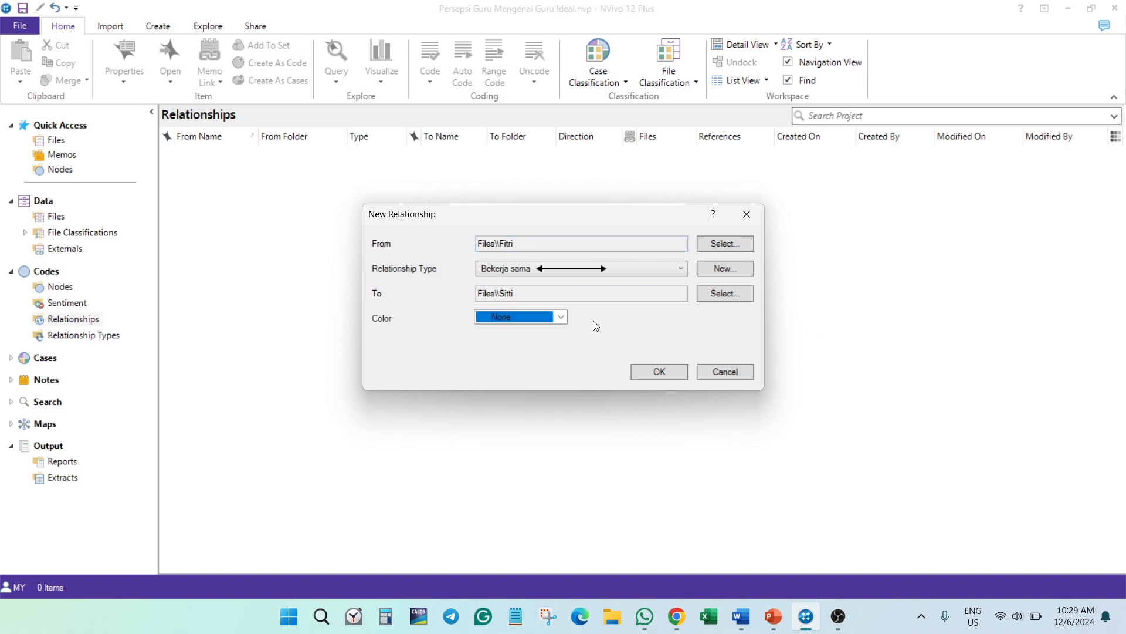
click(656, 373)
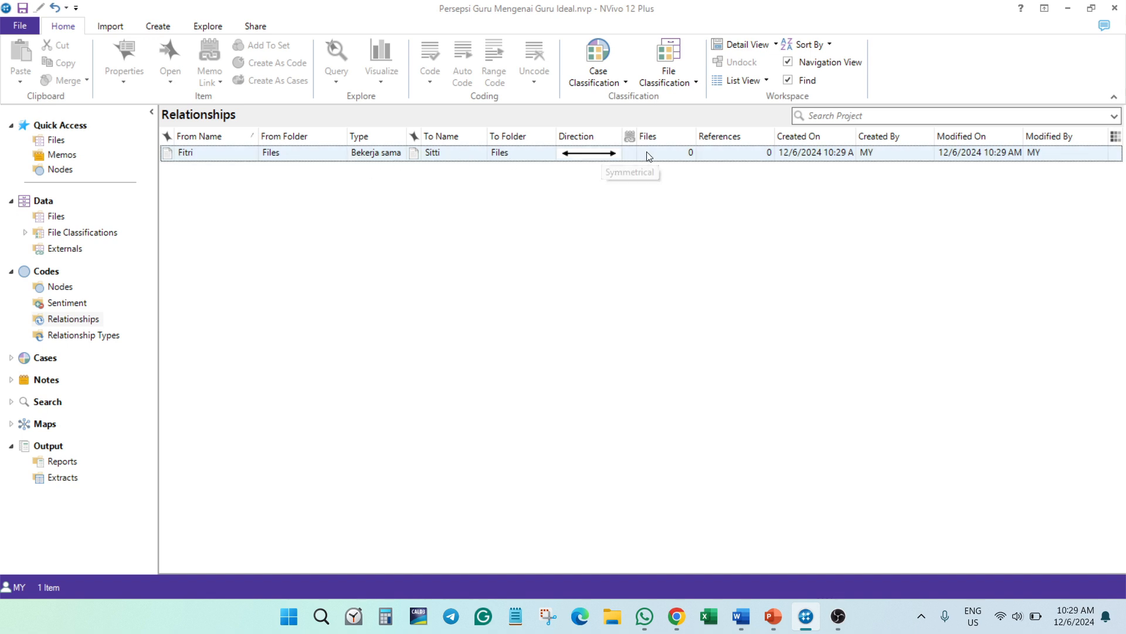
- Open the Bekerja sama relationship to inspect its coded content, and close it
double_click(391, 158)
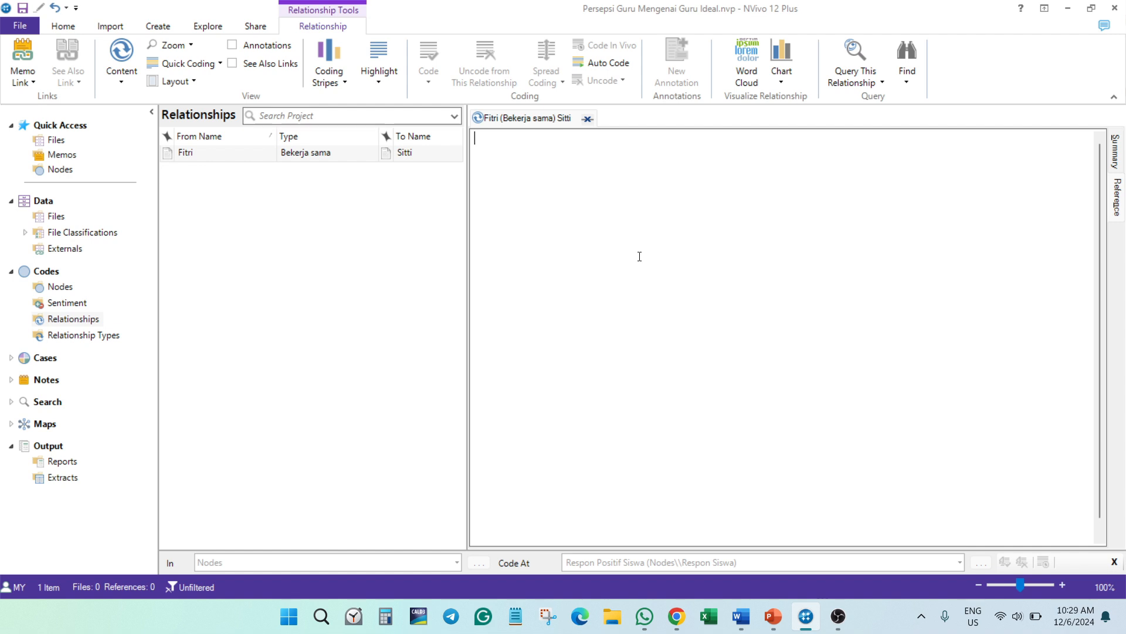
click(282, 223)
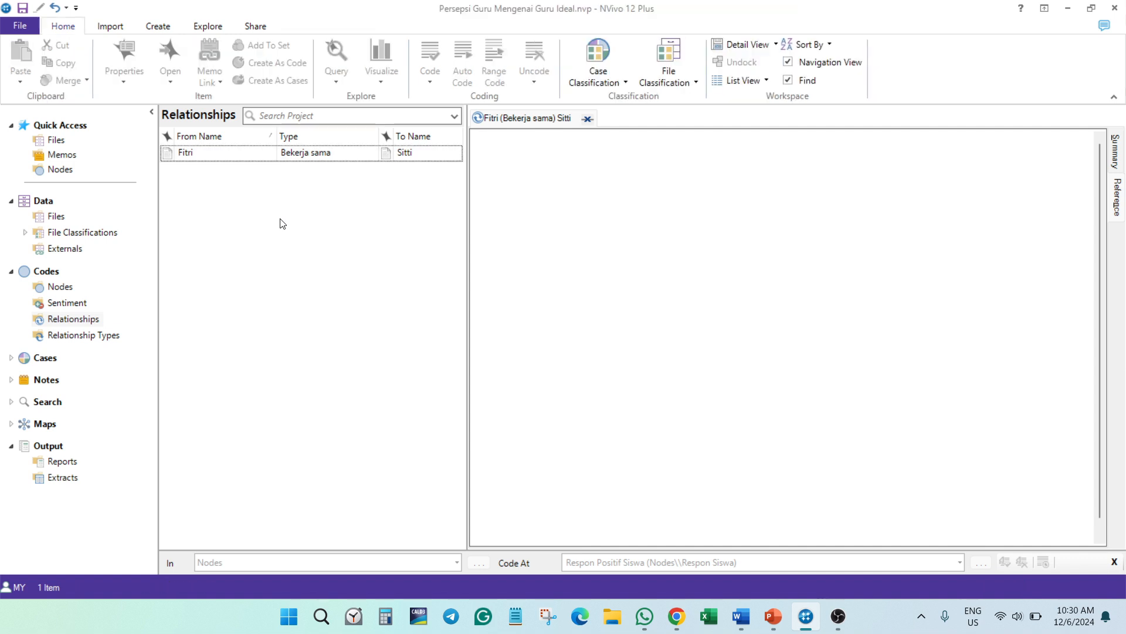
click(587, 120)
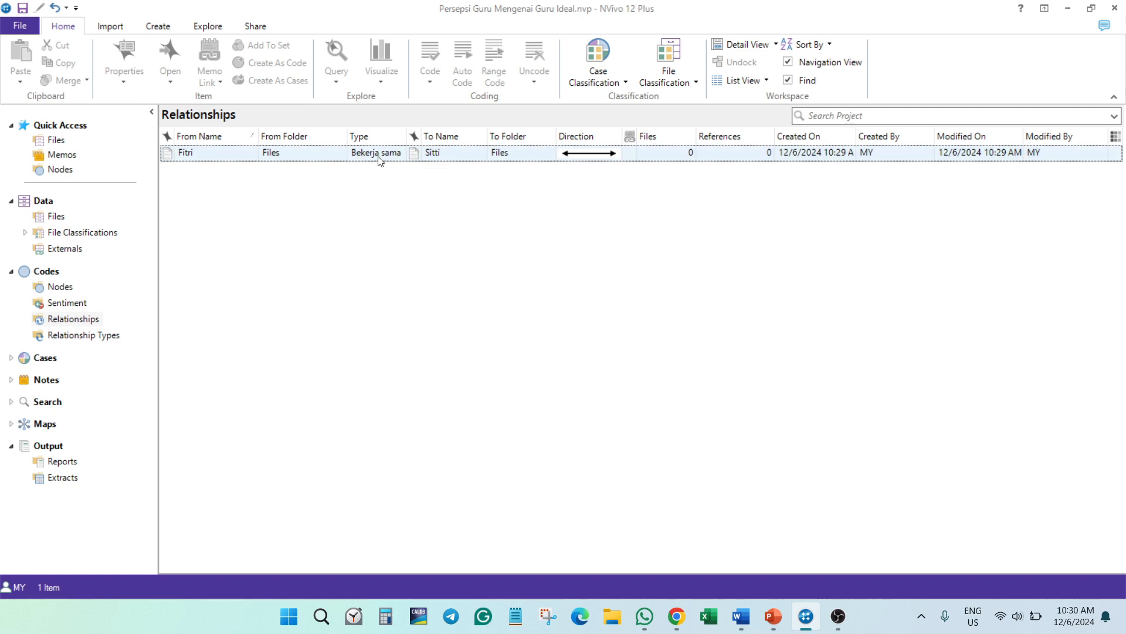
- Code a region of about 640x400 pixels in the left part of the Pelatihan Guru picture to the Bekerja sama relationship
click(57, 216)
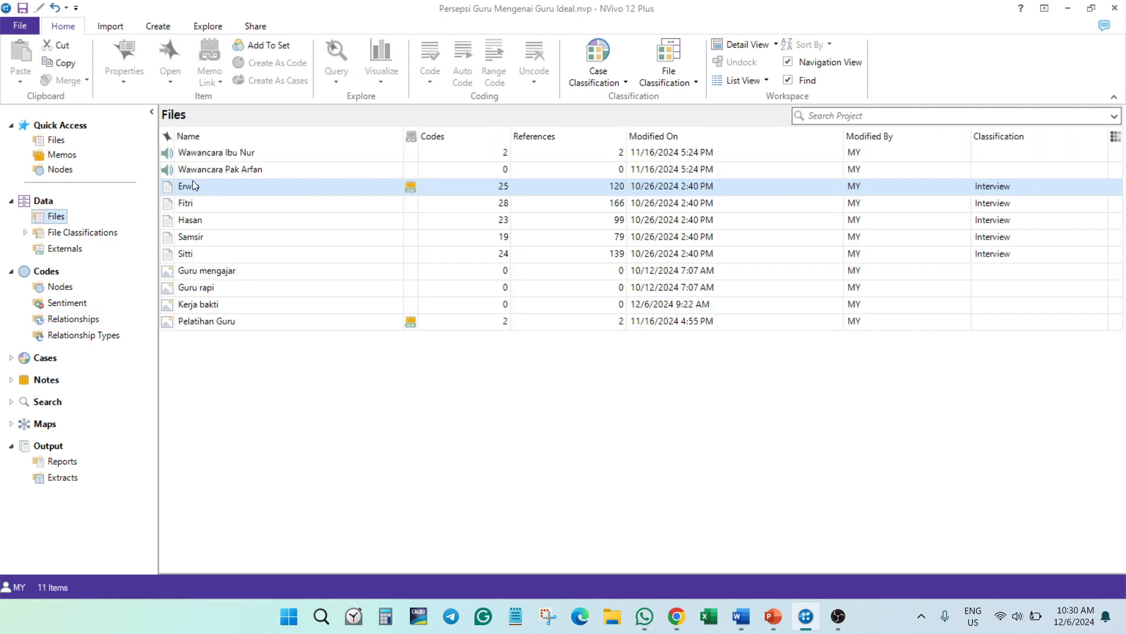
double_click(220, 316)
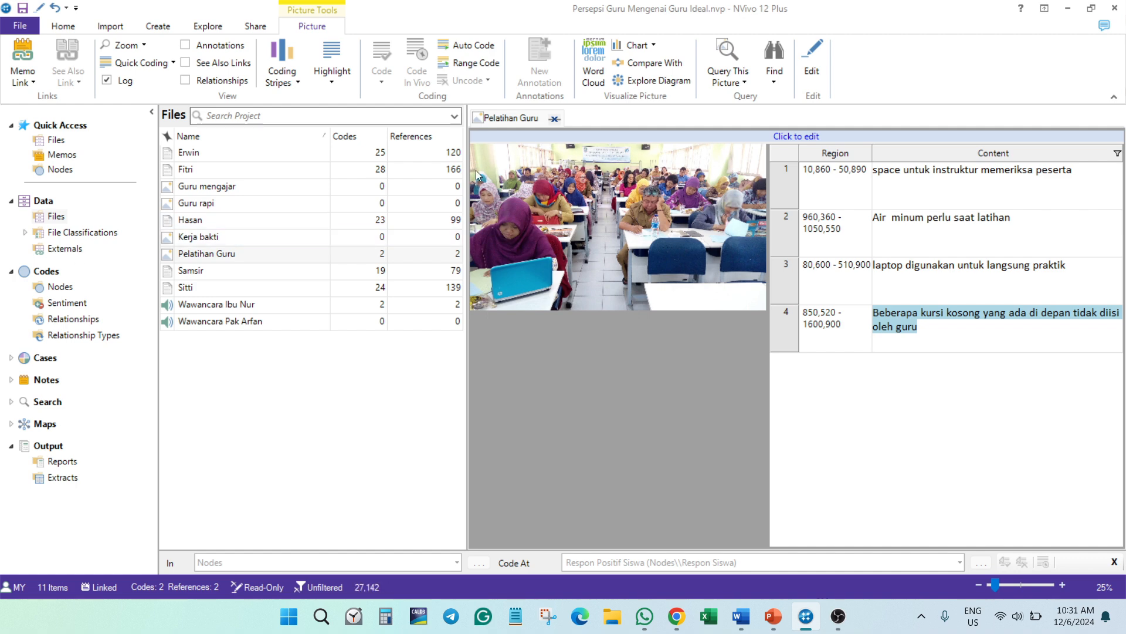
drag(477, 168, 593, 241)
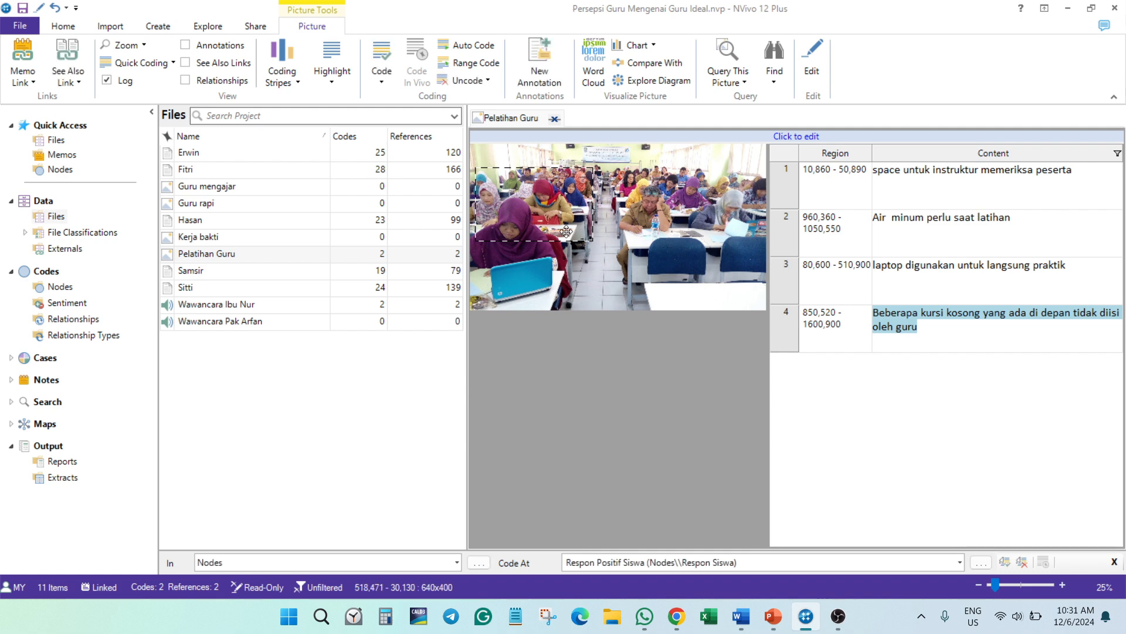
right_click(547, 204)
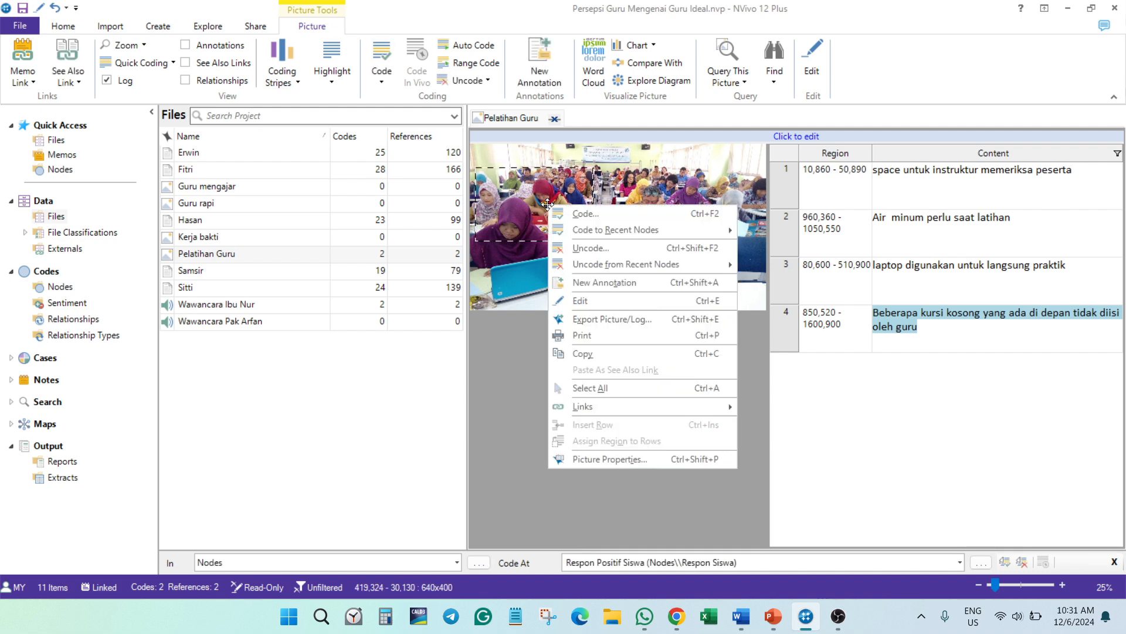
click(571, 215)
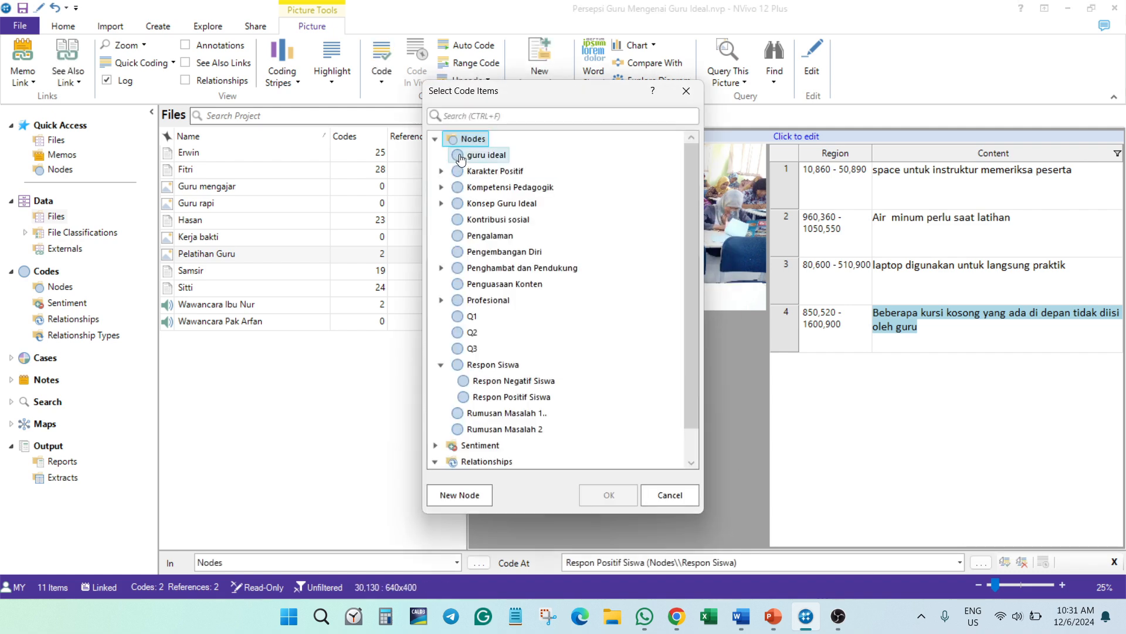
scroll(507, 335, down, 2)
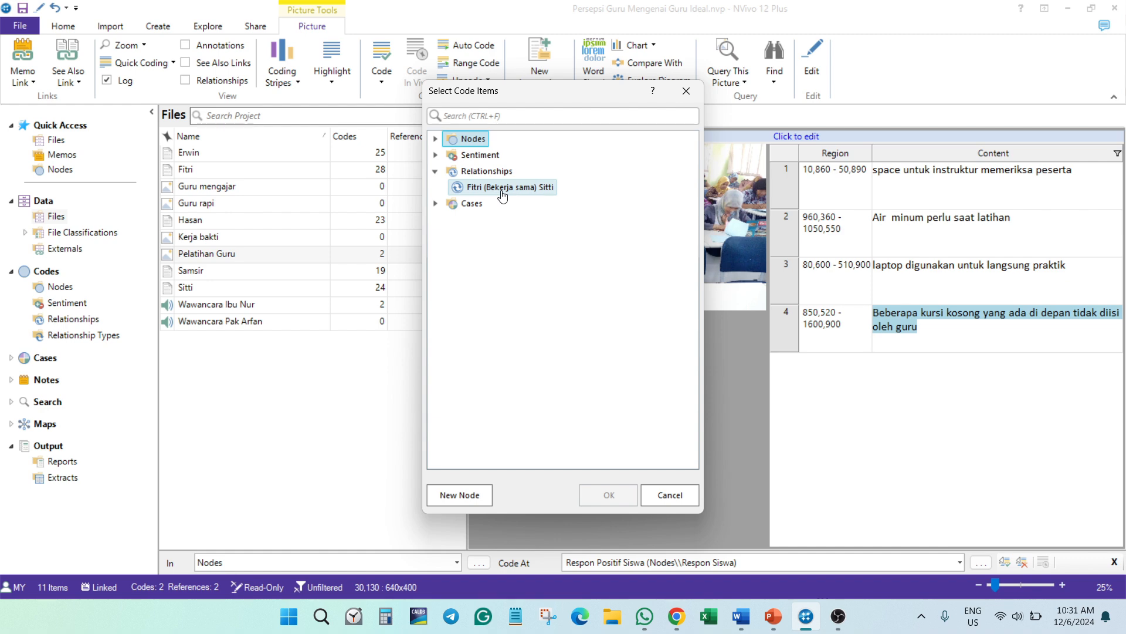
click(545, 188)
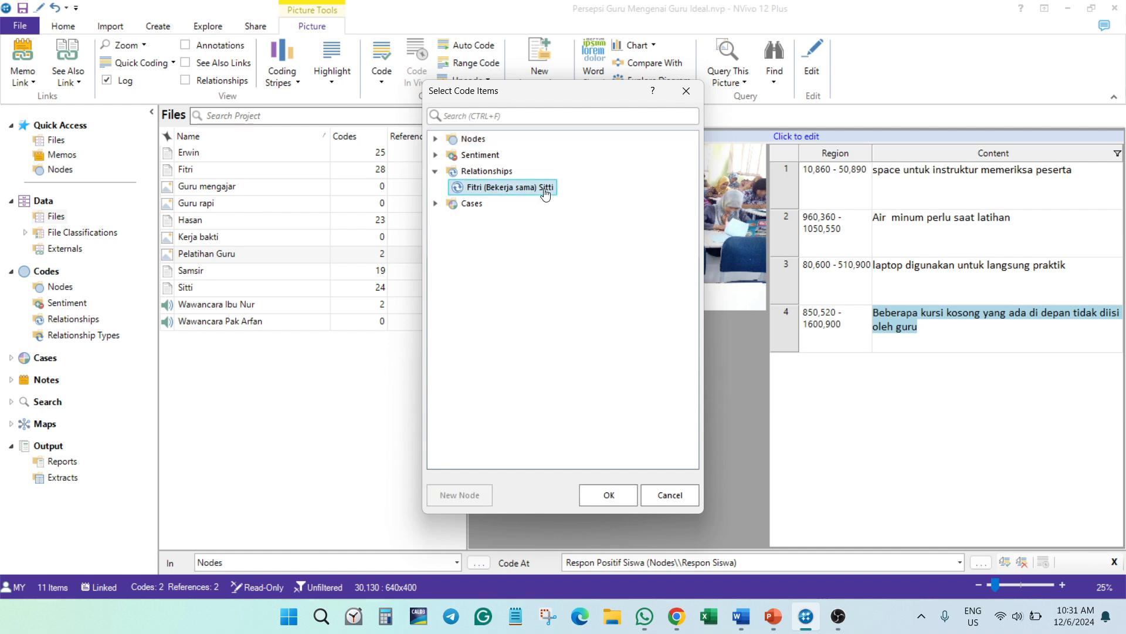
click(627, 496)
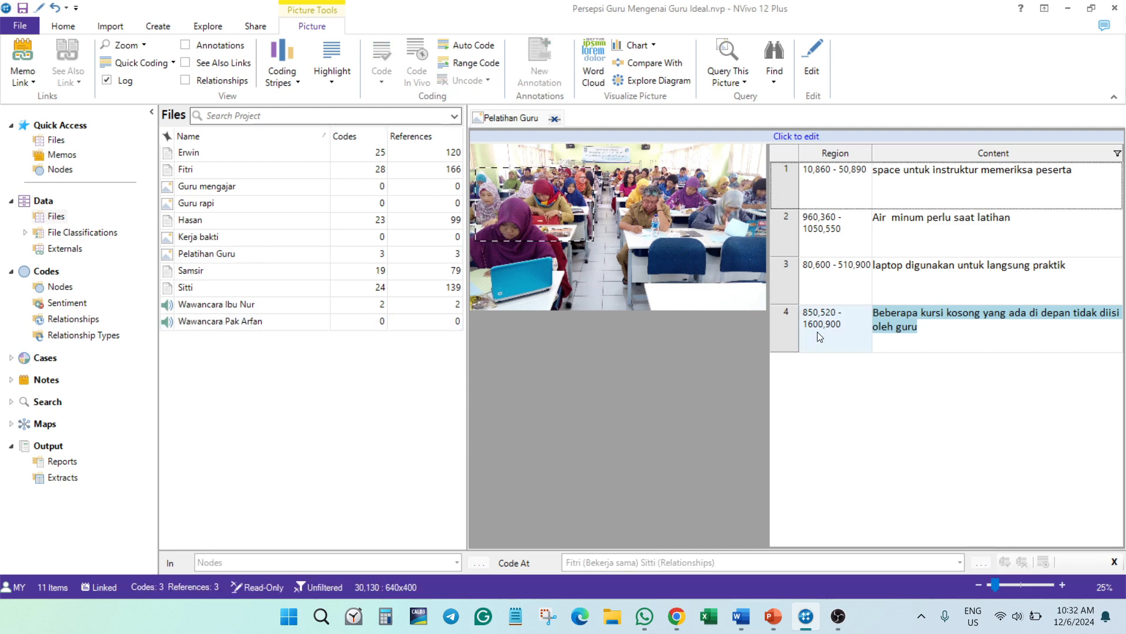
- Add a picture log row for the selected region, describing the two teachers by name followed by "bekerja sama dalam menyusun RPP saat pelatihan."
click(796, 136)
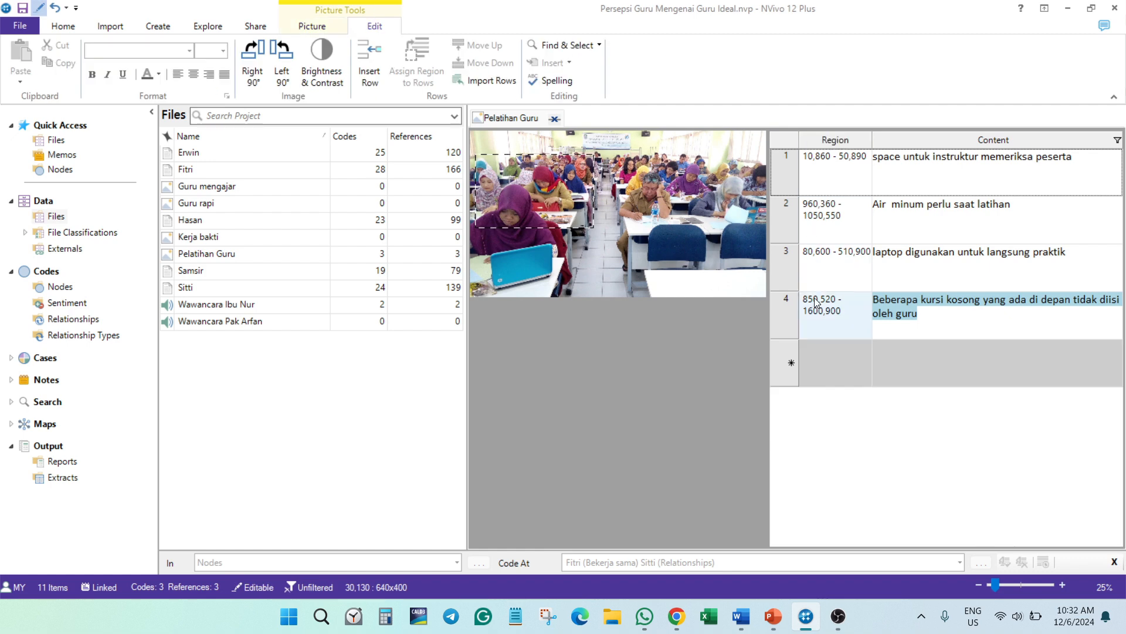
click(369, 63)
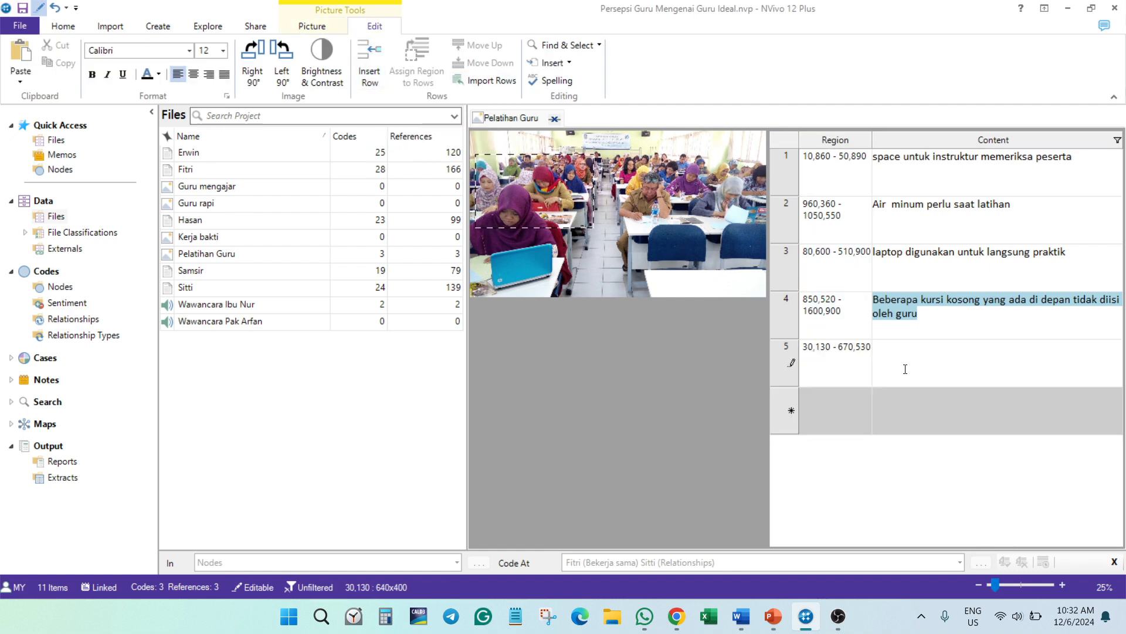
text(Ibu Siti dan Ibu Fitr)
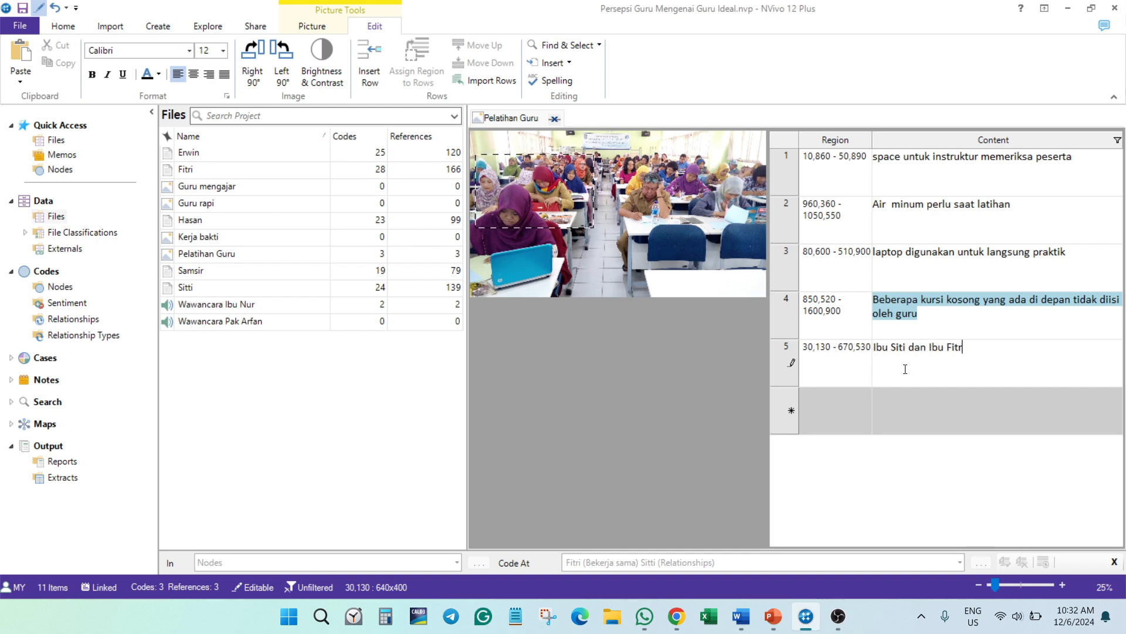
text(i bekerja sama)
text(da)
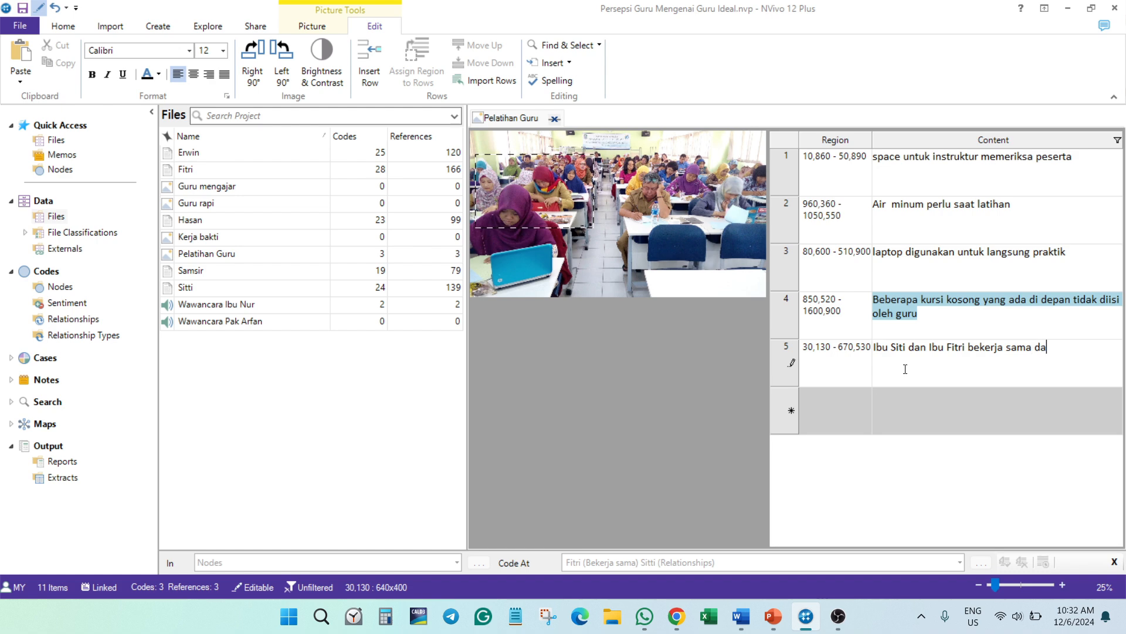
text(lam menyusun RPP saat pelatihan.)
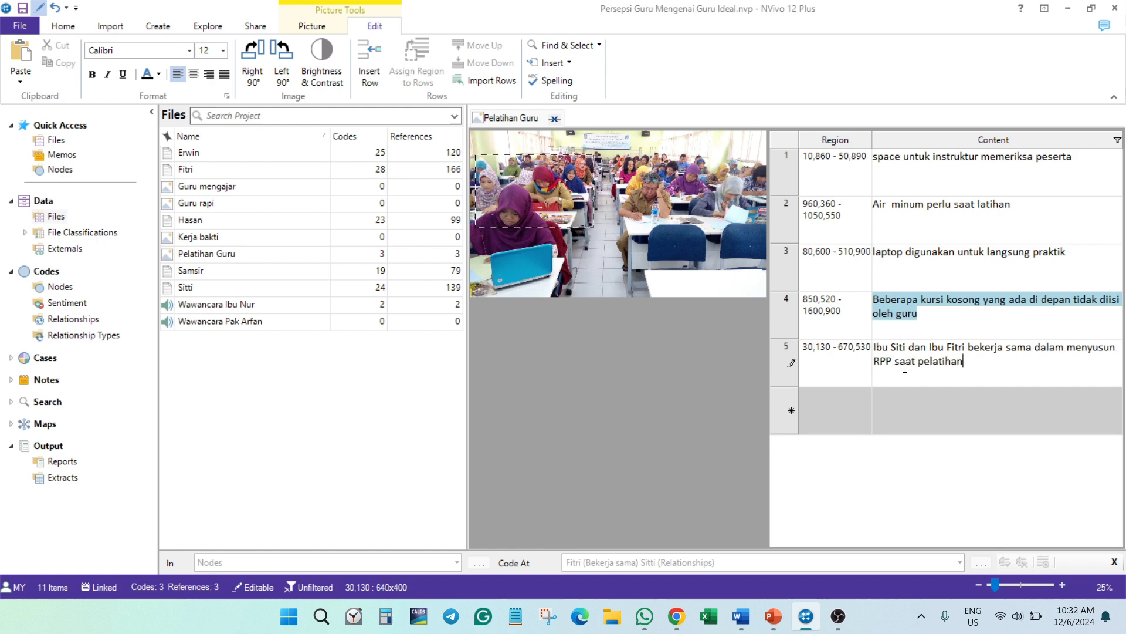
key(Return)
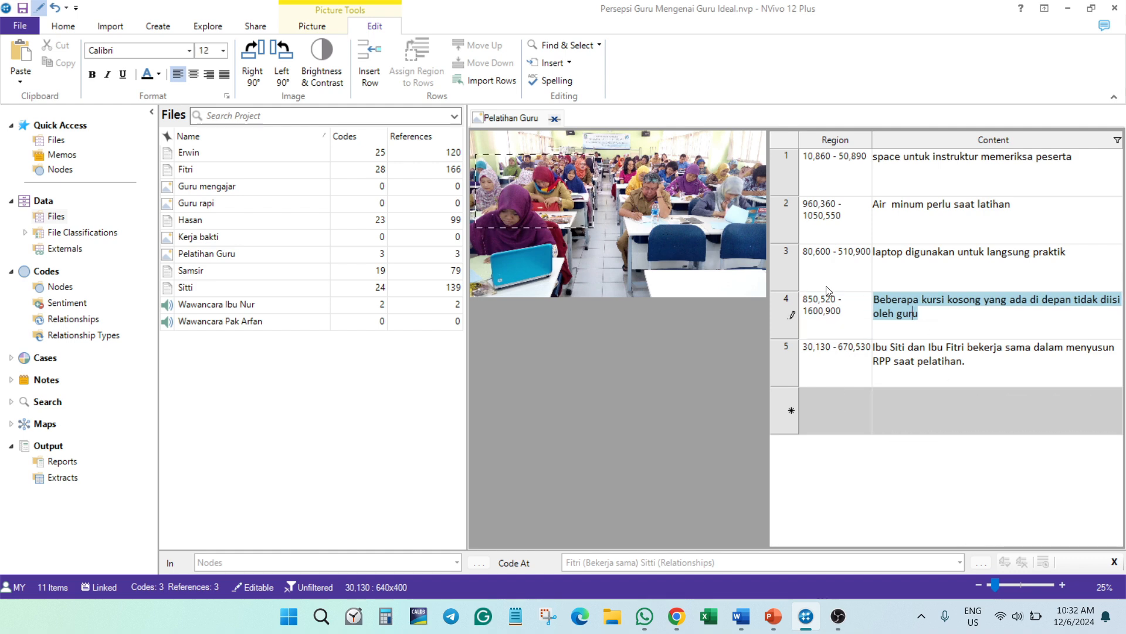
- Code the full text of log row 5 to the existing Bekerja sama relationship, and close the Pelatihan Guru picture
click(877, 347)
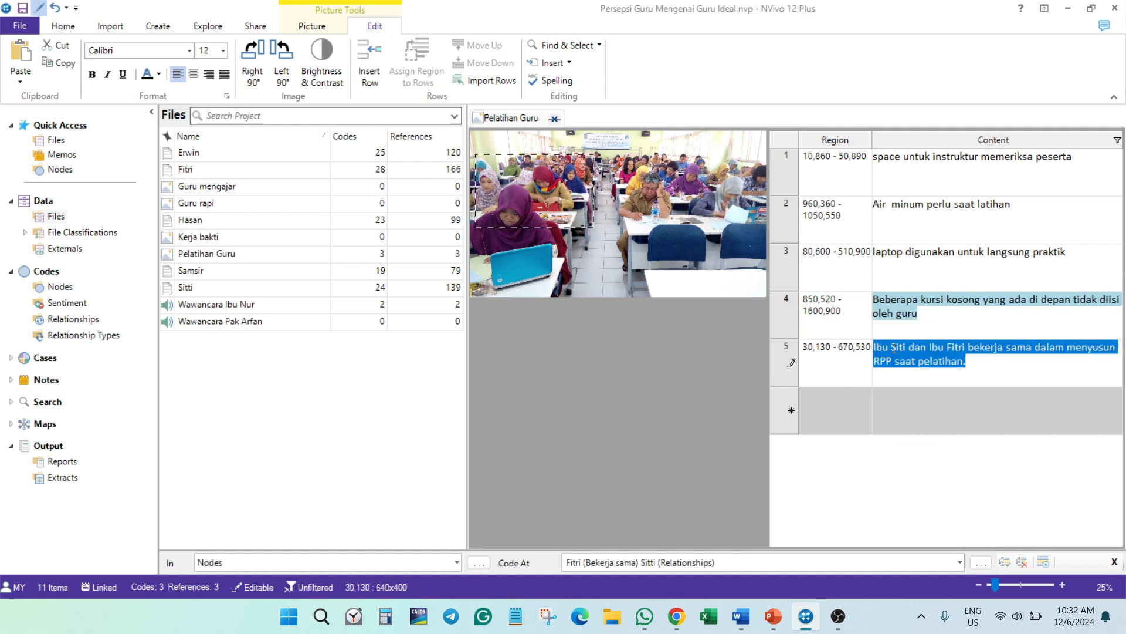
right_click(894, 347)
click(918, 358)
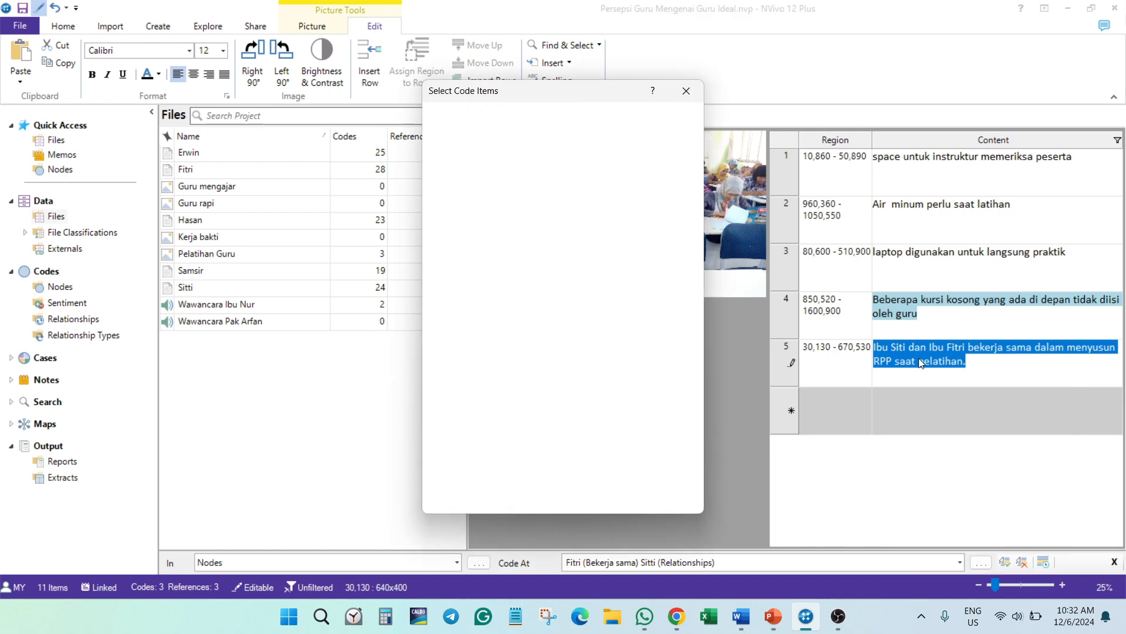
scroll(502, 462, down, 1)
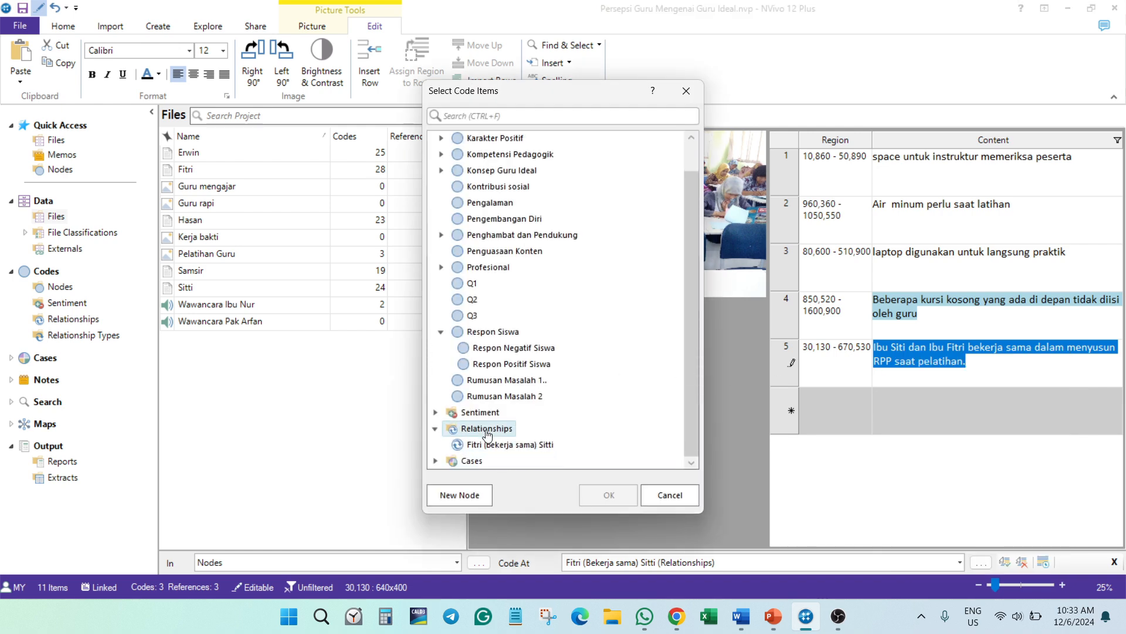
click(489, 451)
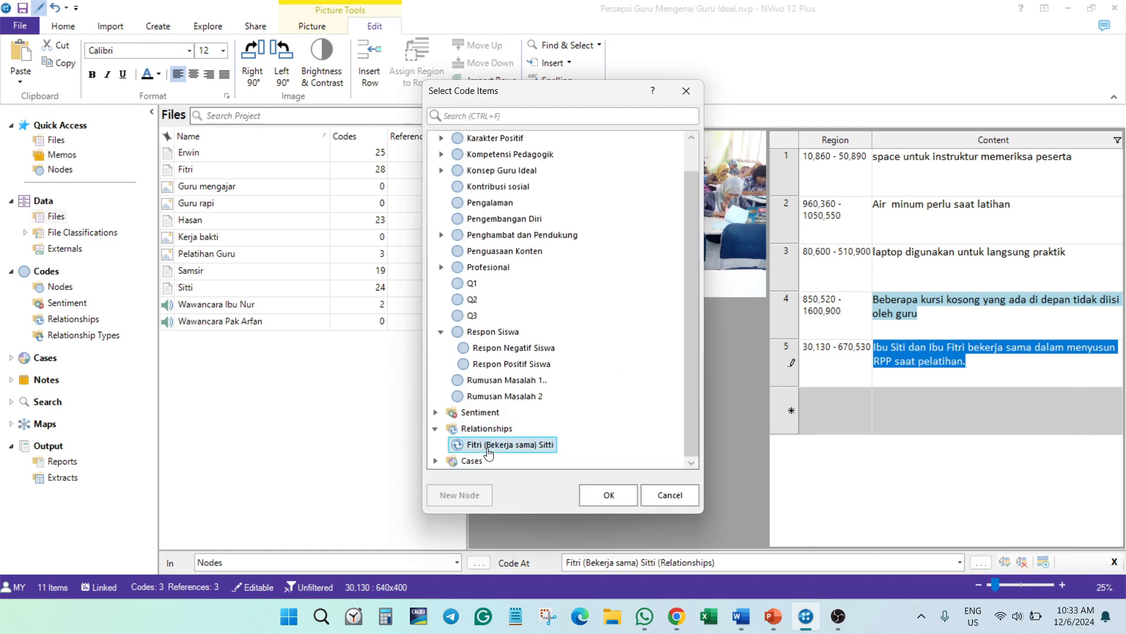
click(611, 495)
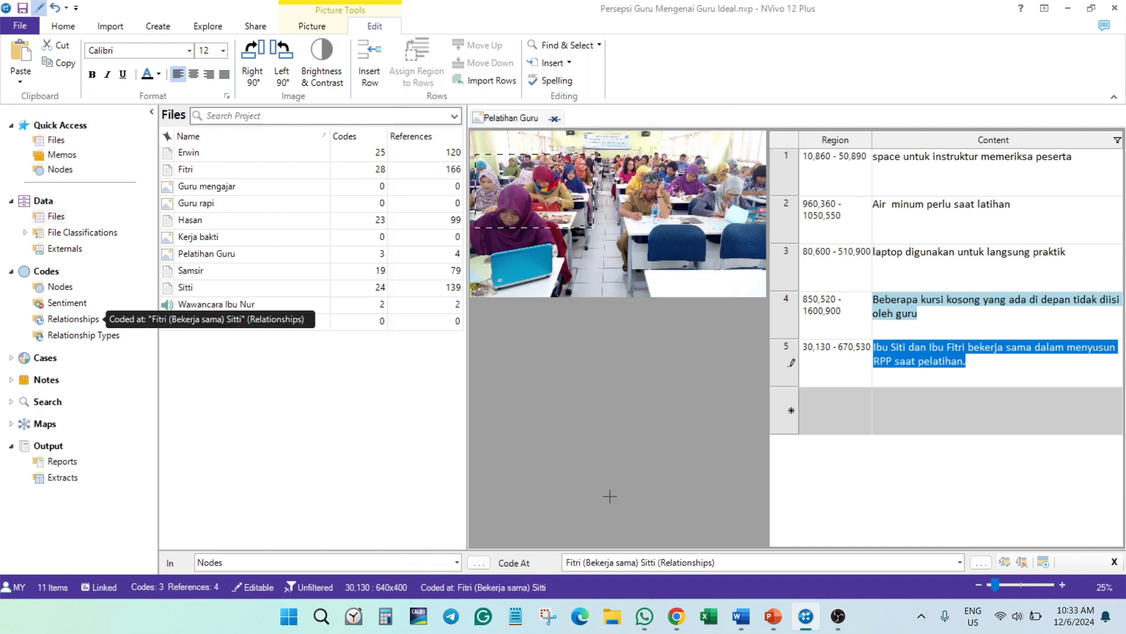
click(554, 118)
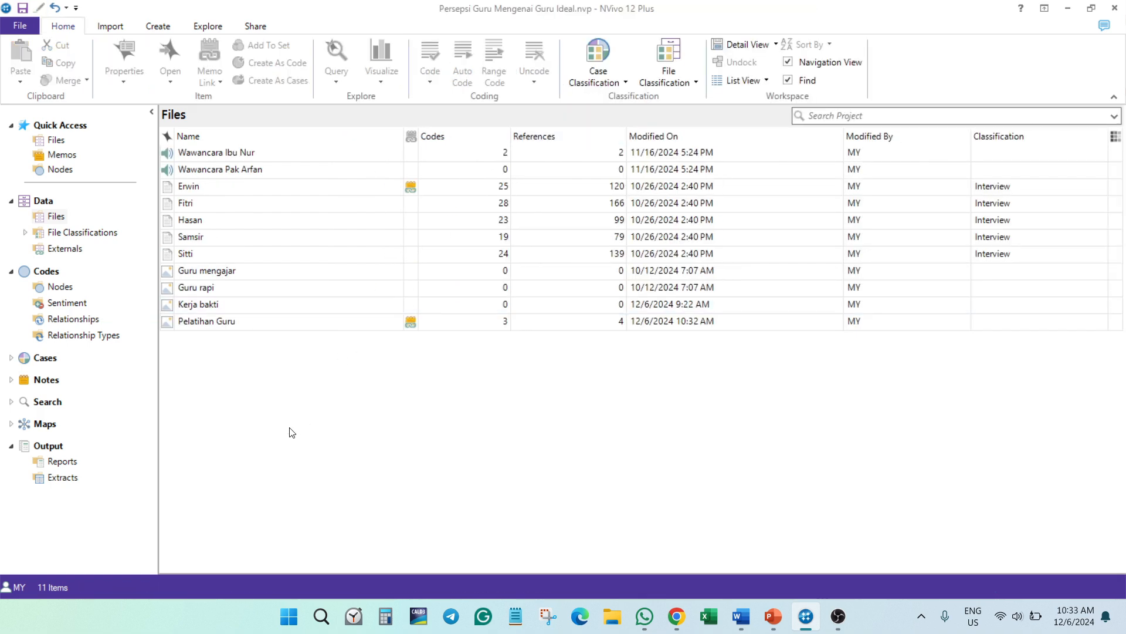
- Open the Bekerja sama relationship from the Relationships list and examine its coded region and text references
click(69, 322)
click(414, 157)
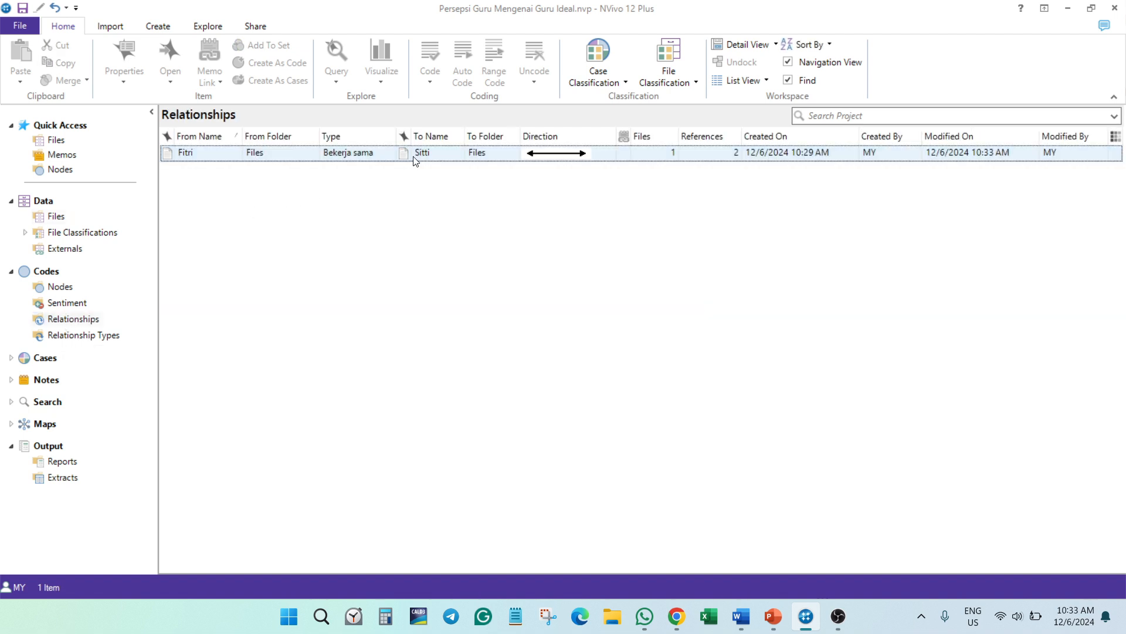
double_click(414, 157)
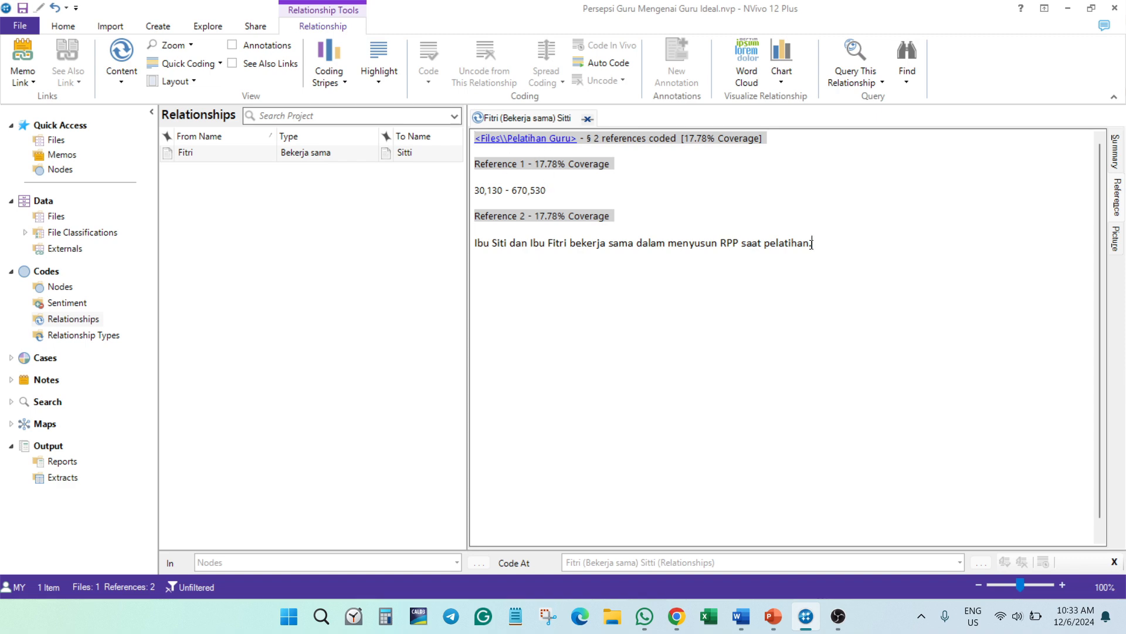
drag(812, 243, 475, 243)
click(535, 167)
- Open the Pelatihan Guru source picture from the relationship's references, examine the coded log row, and close the picture
click(544, 141)
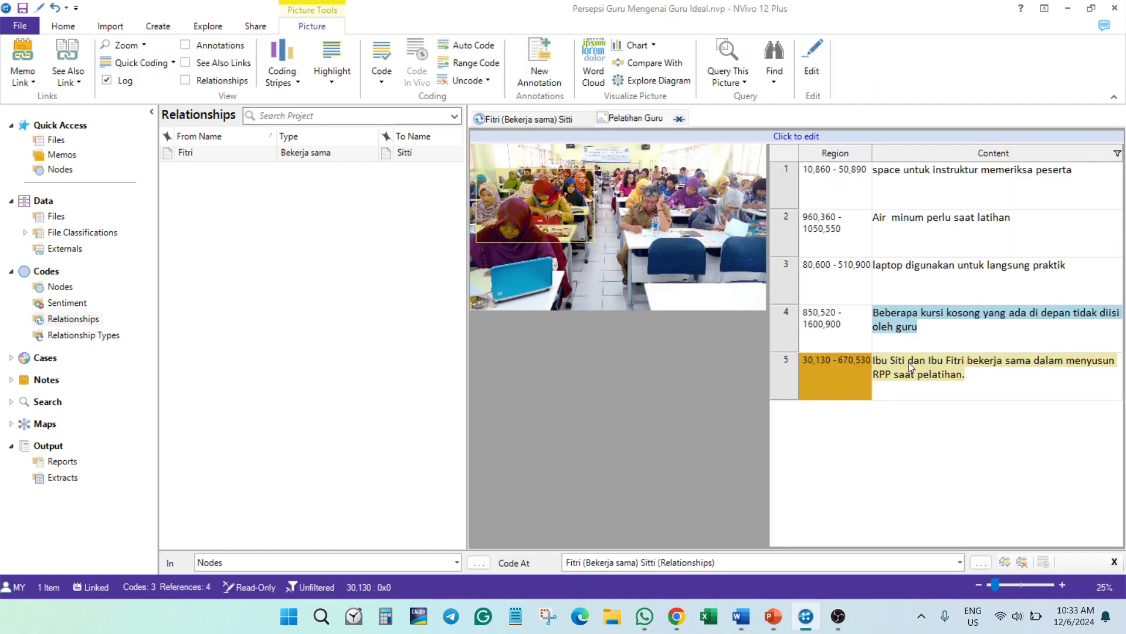
click(910, 364)
click(684, 119)
click(681, 119)
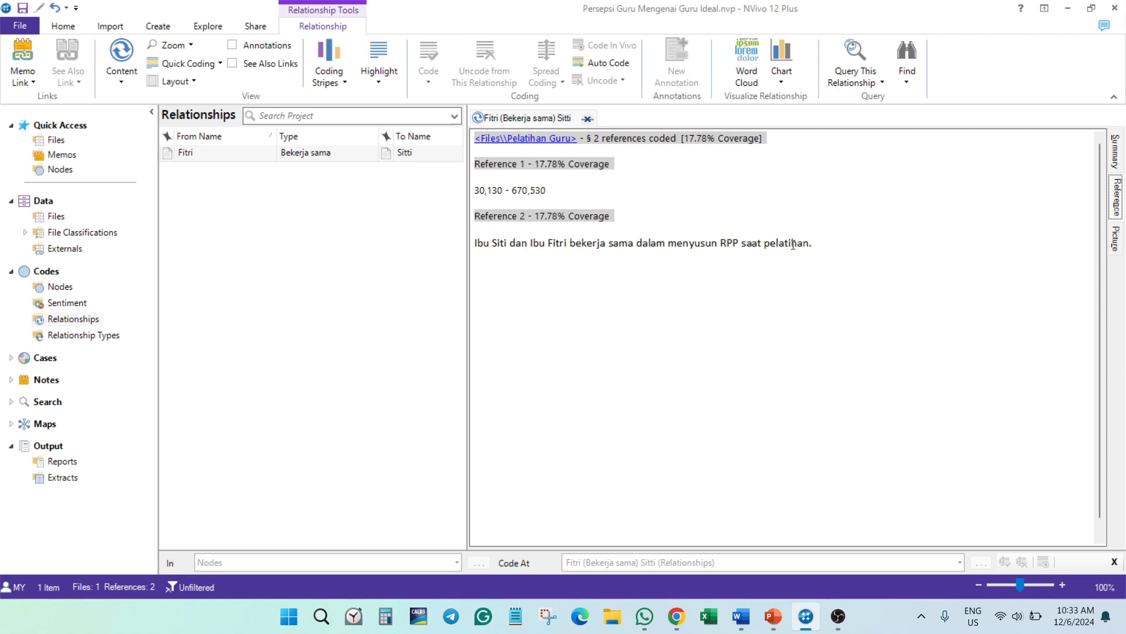
- Review both coded references in the Bekerja sama relationship once more, and close its detail view
drag(802, 243, 478, 176)
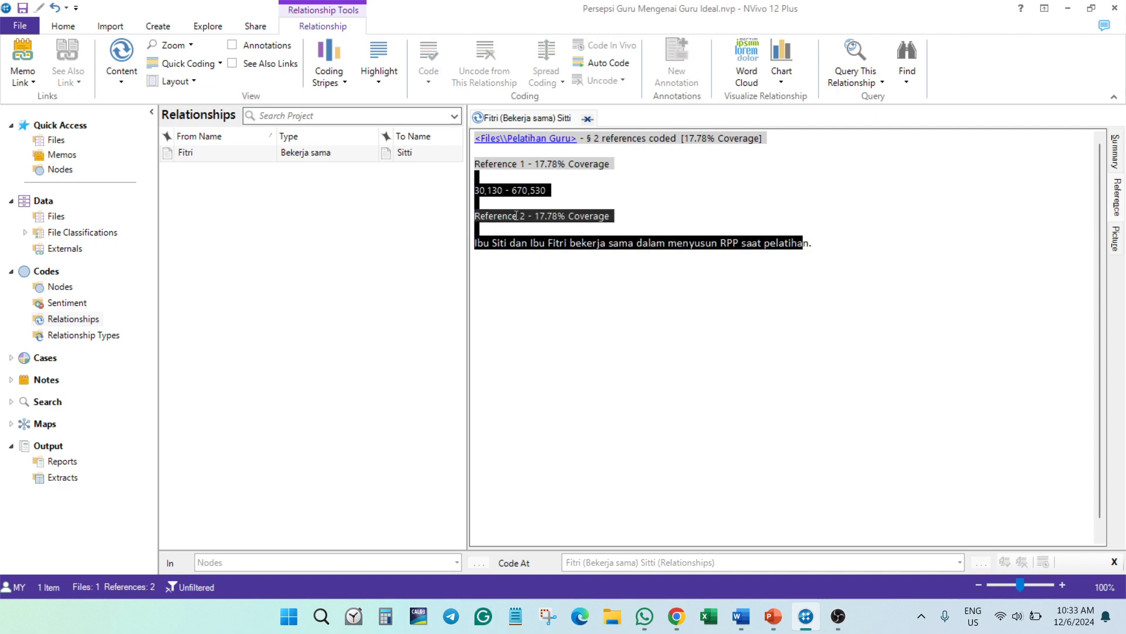
click(556, 275)
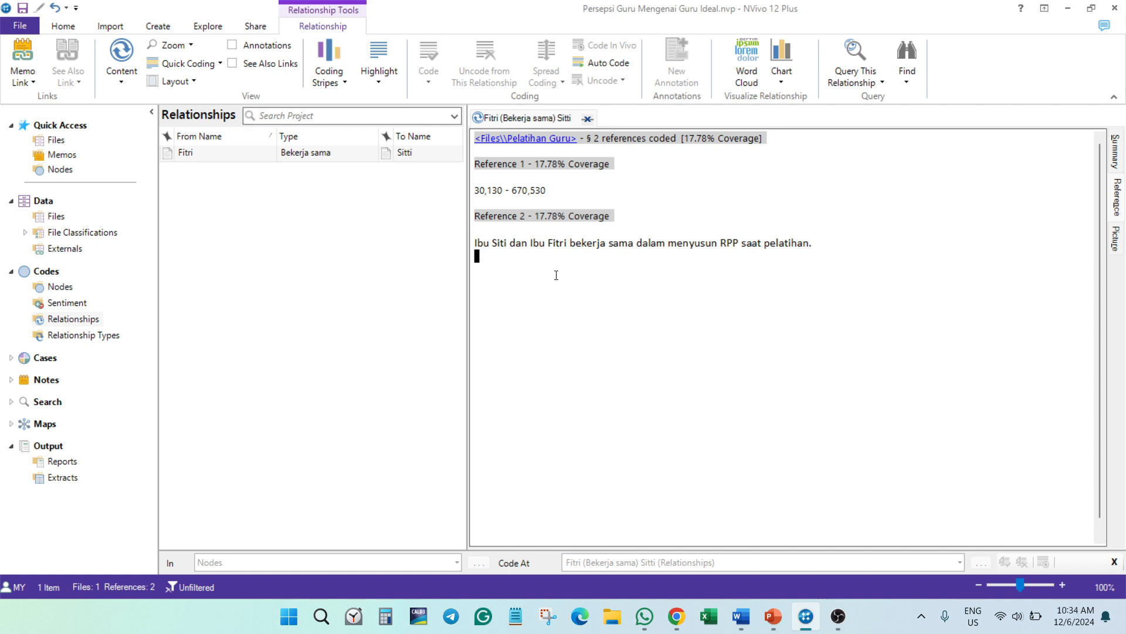
click(201, 154)
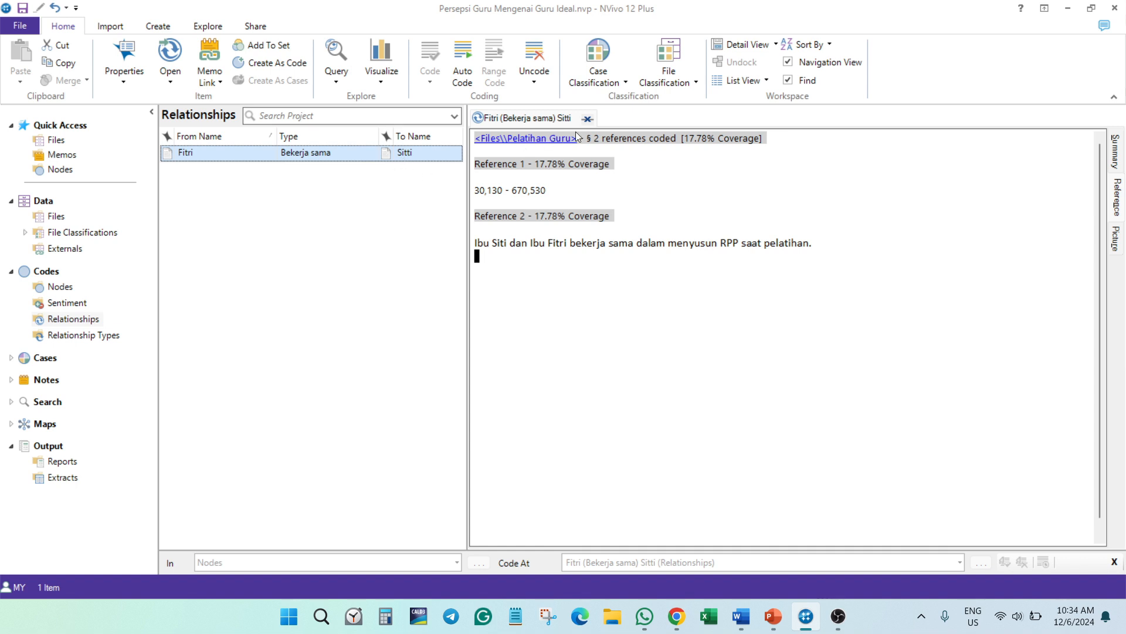
click(587, 118)
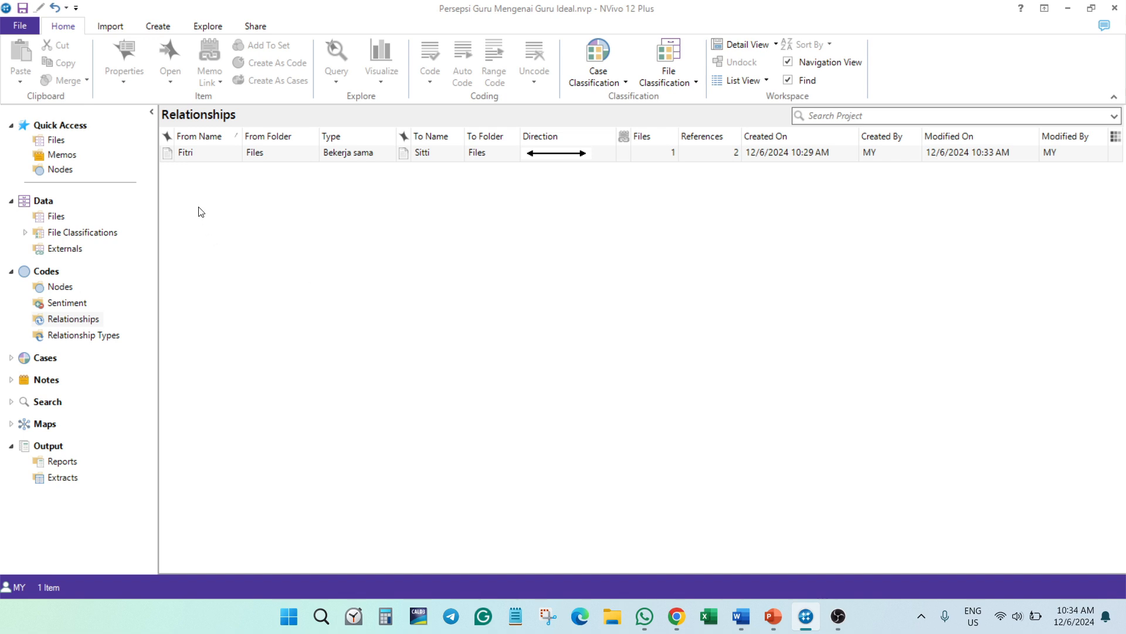
right_click(239, 247)
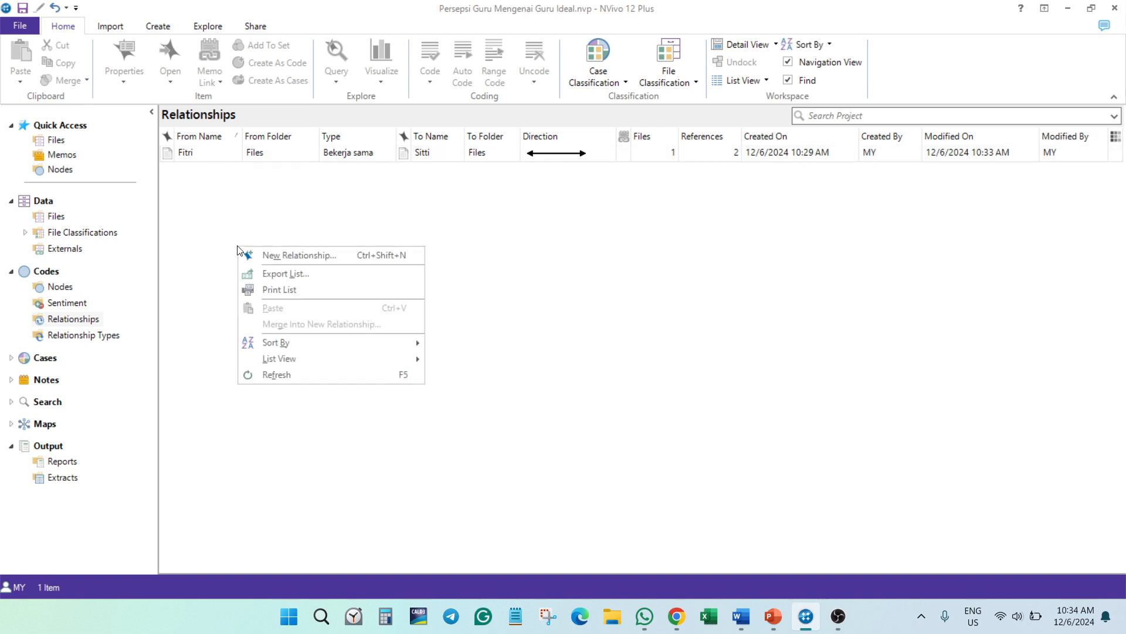
click(389, 256)
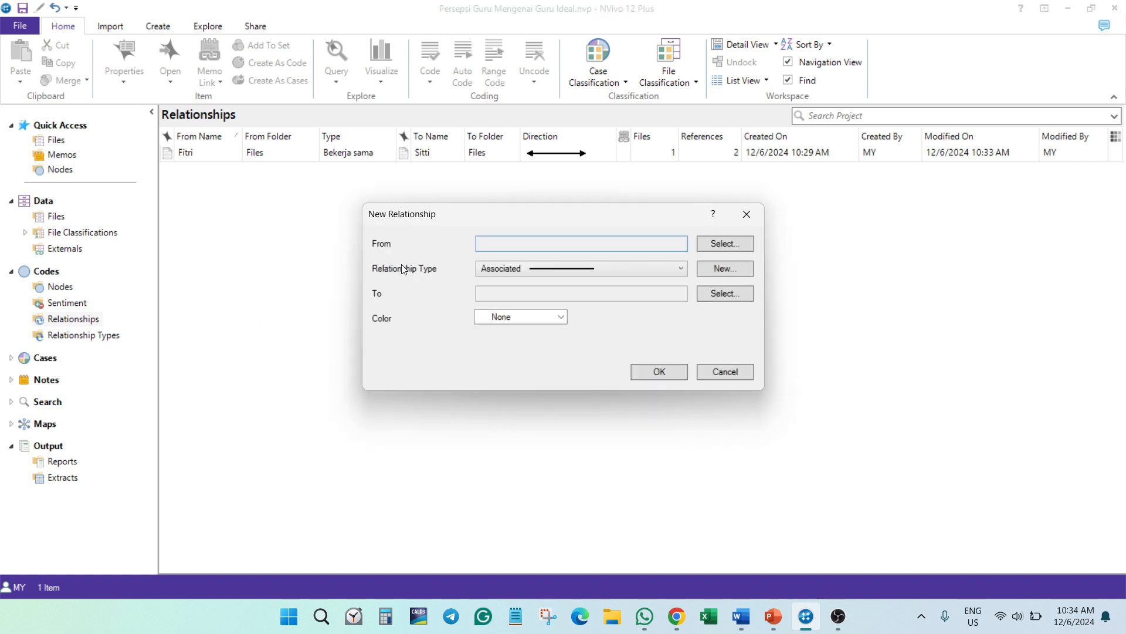
click(726, 373)
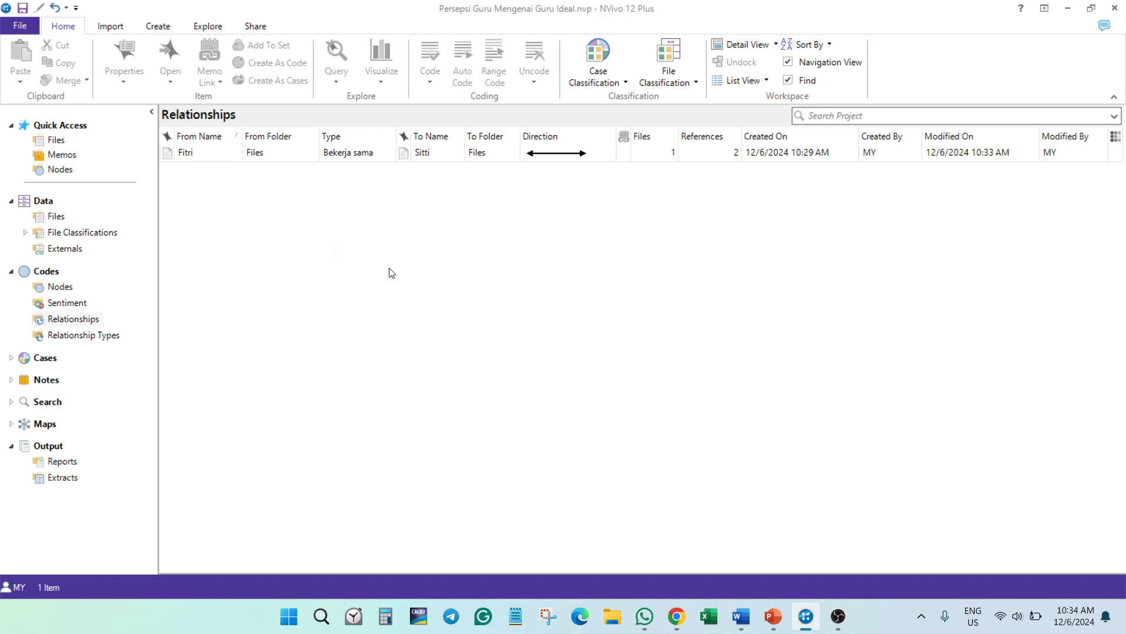
- Start a new relationship and set the Kerja bakti picture from Files as its From item
click(155, 27)
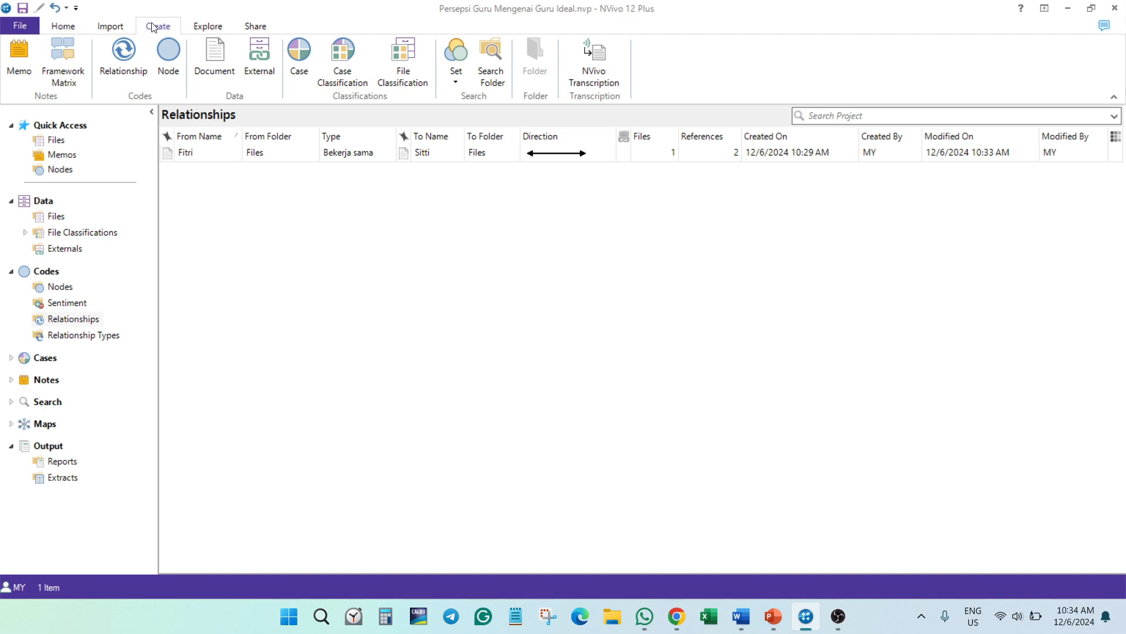
click(125, 58)
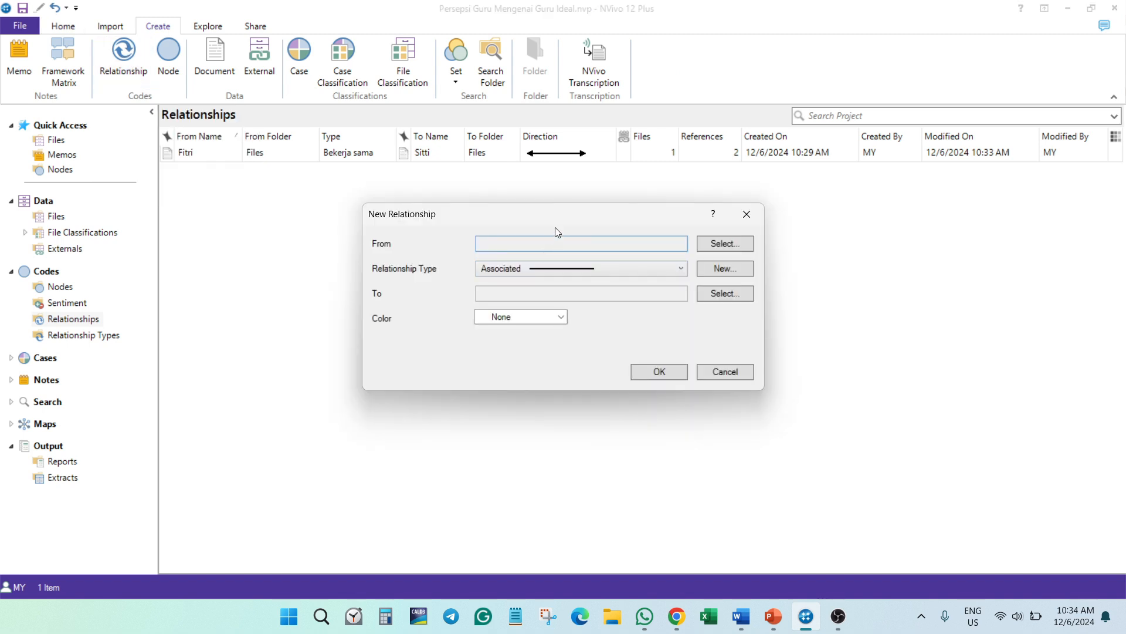
click(720, 245)
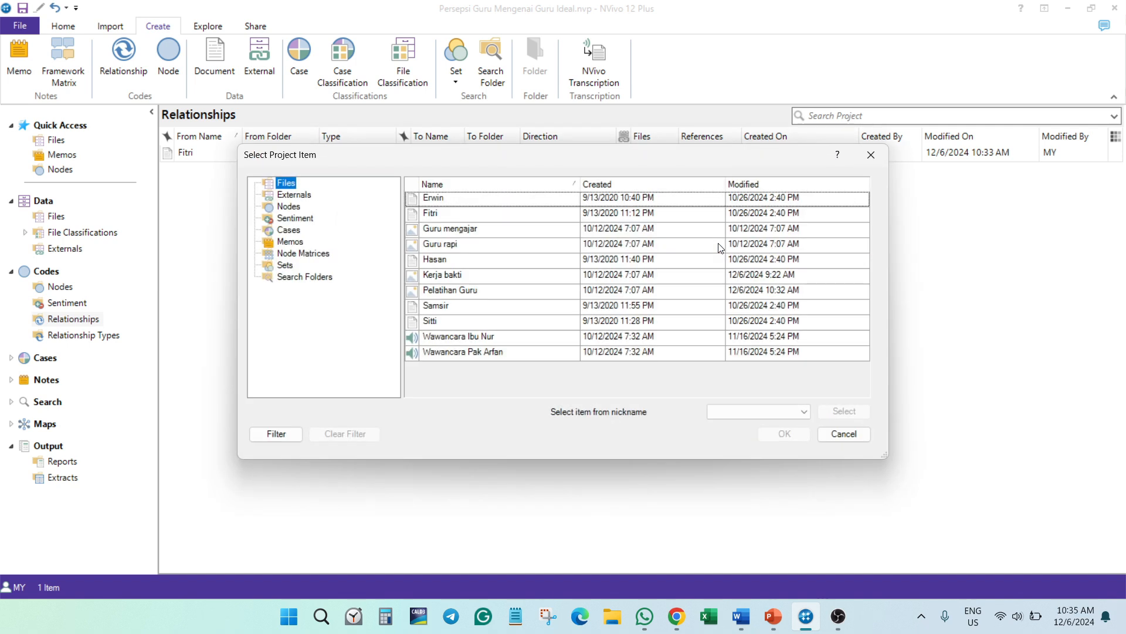
click(445, 276)
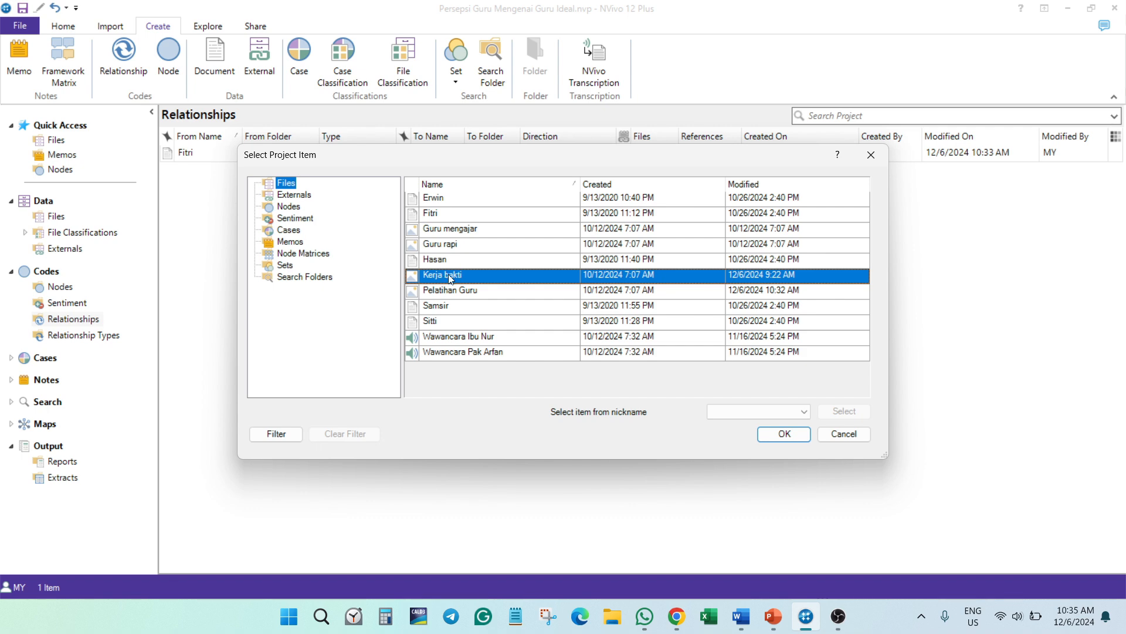
click(787, 435)
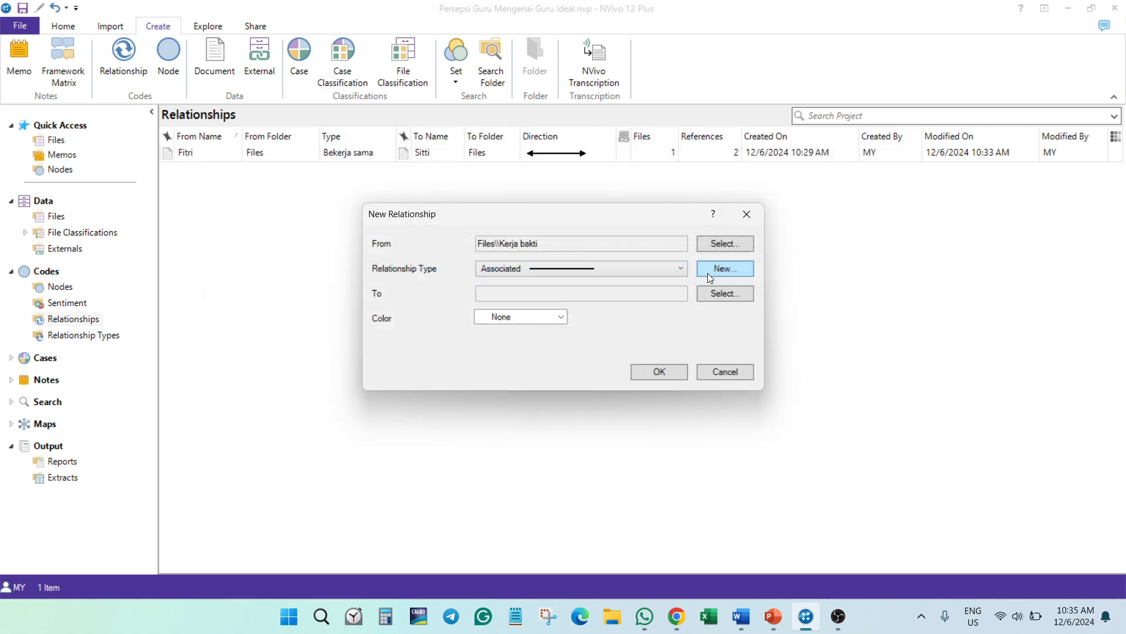
- Create the relationship type Contoh with a One Way direction for the new relationship
click(684, 270)
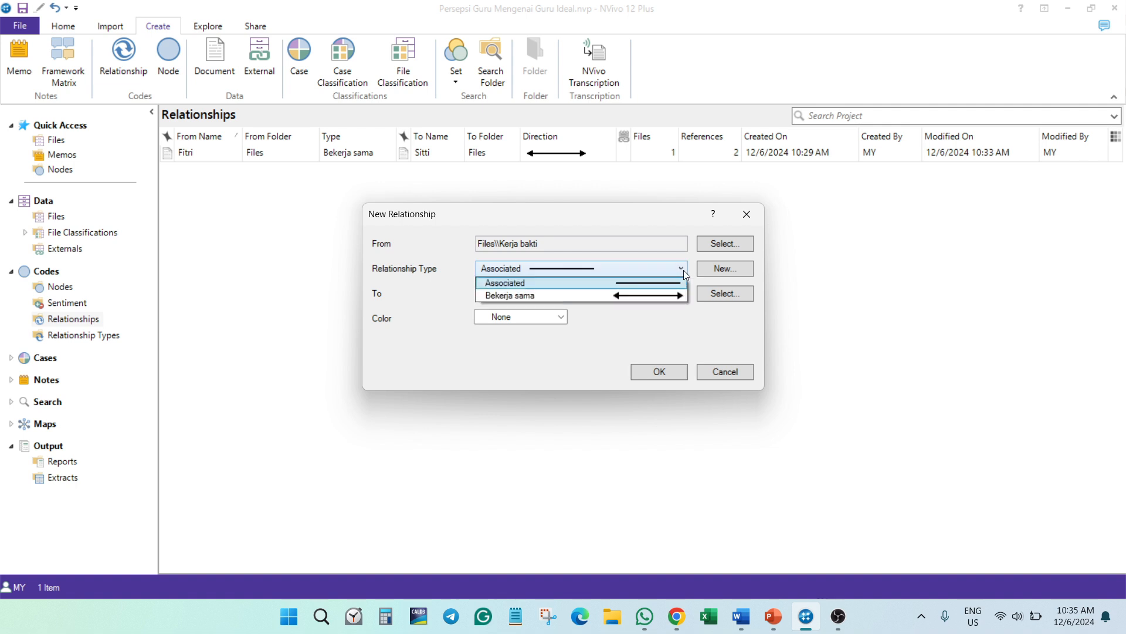
click(685, 269)
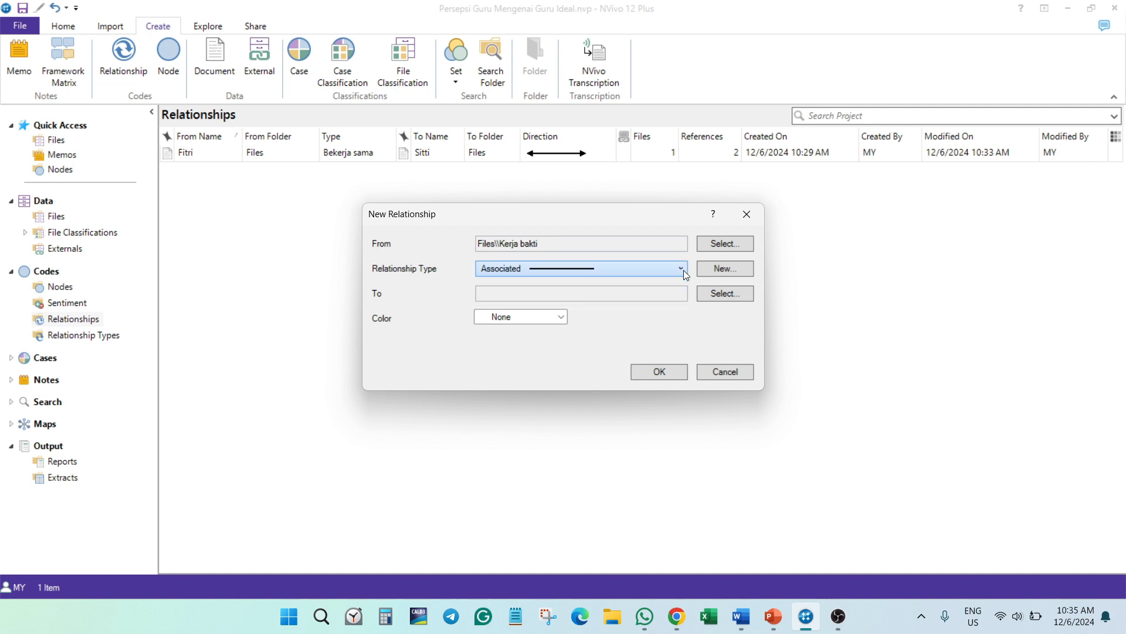
click(714, 270)
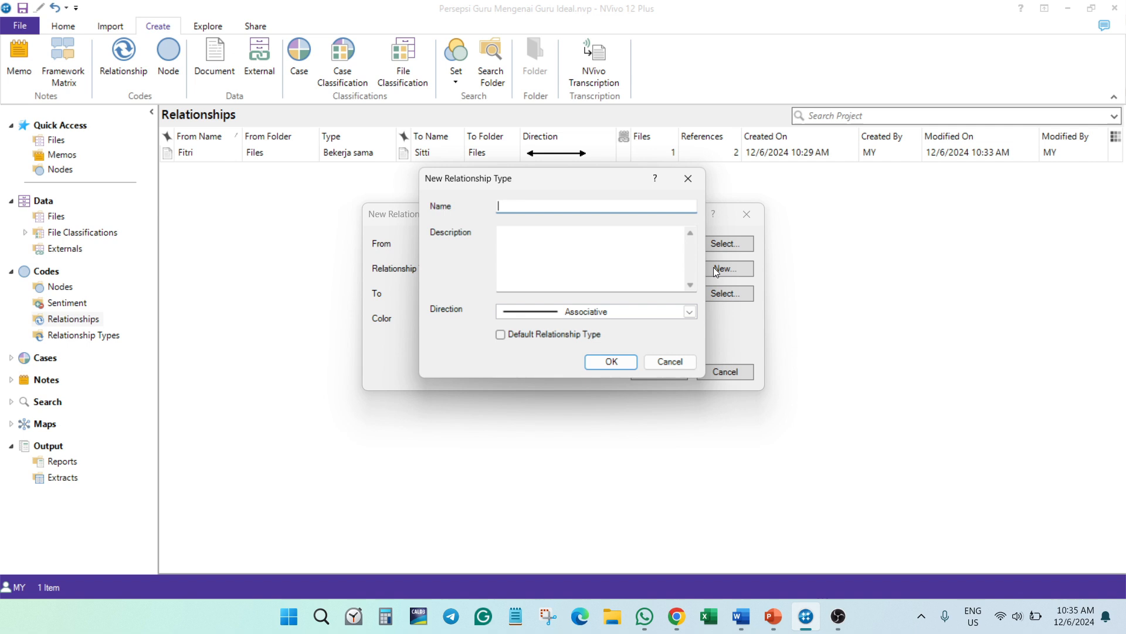
click(693, 315)
click(610, 336)
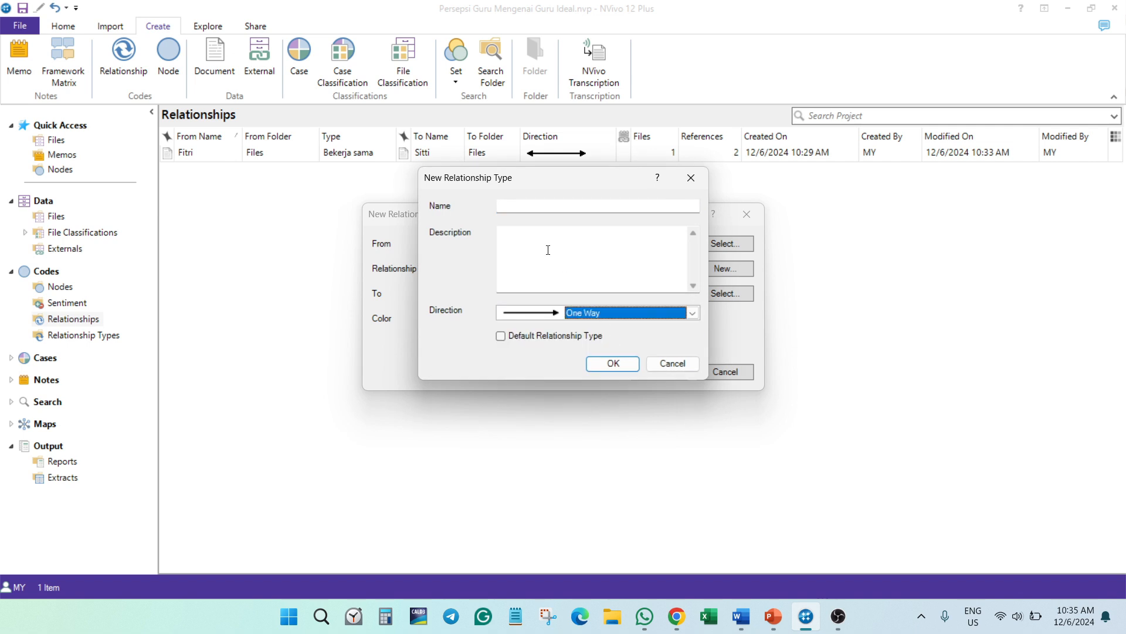
click(521, 205)
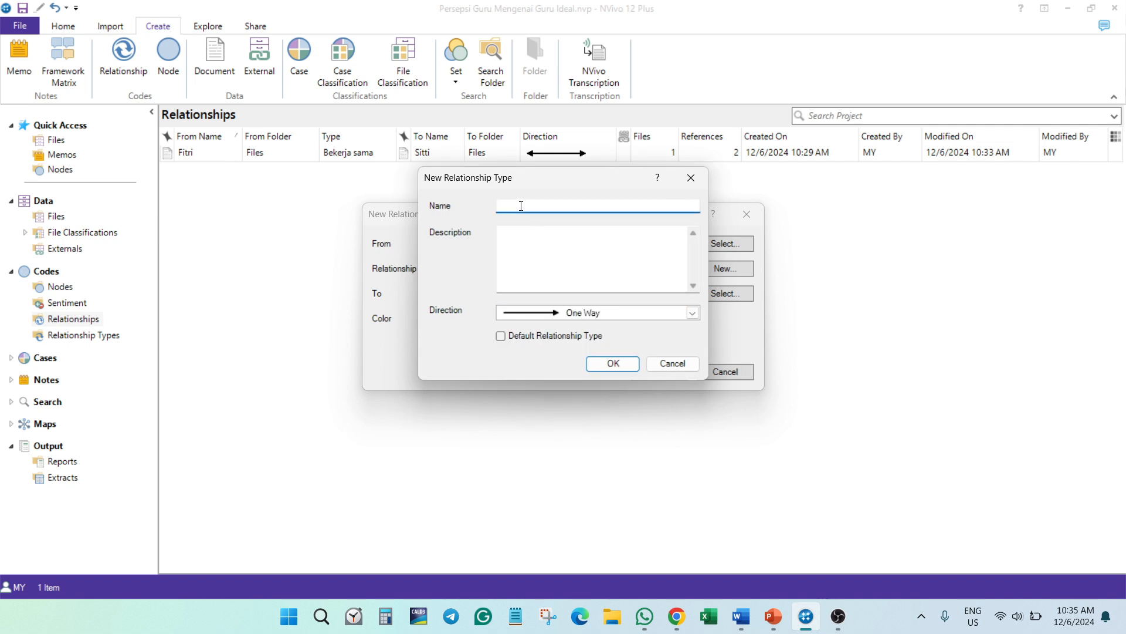
text(Contoh)
click(612, 363)
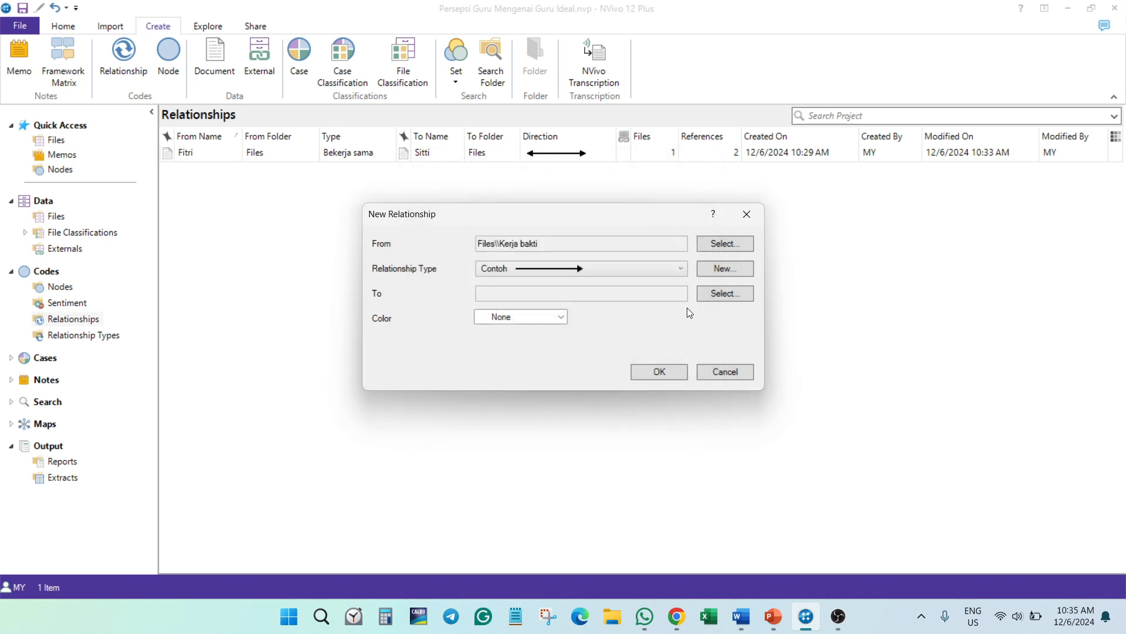
- Finish the Contoh relationship with the Kontribusi sosial node as its To item, and check its coded content in the detail view
click(724, 294)
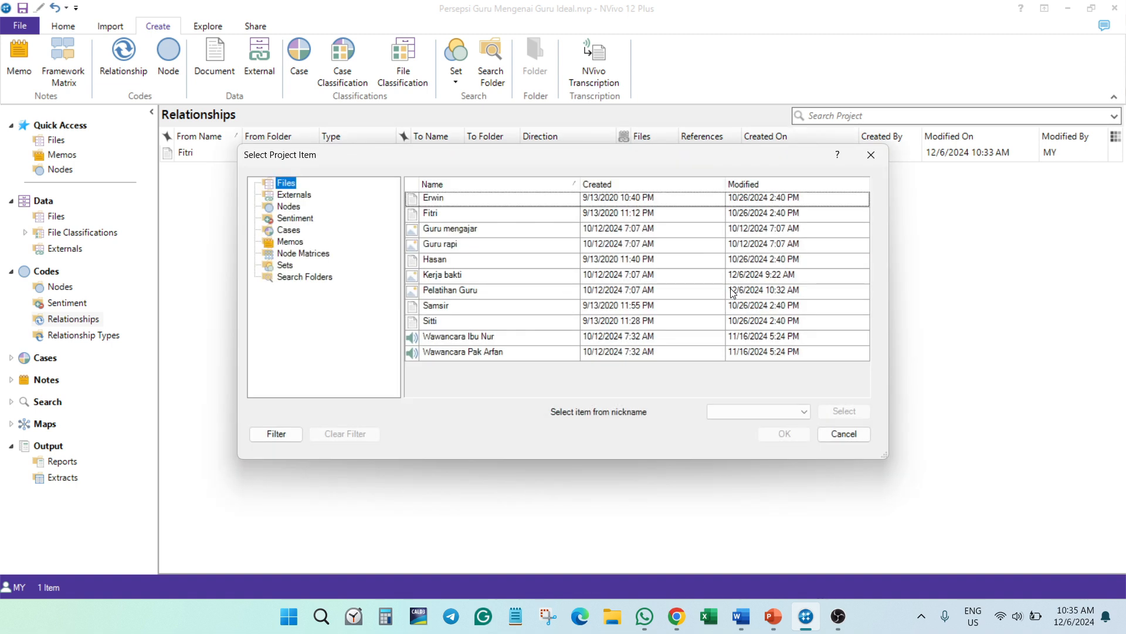
click(288, 206)
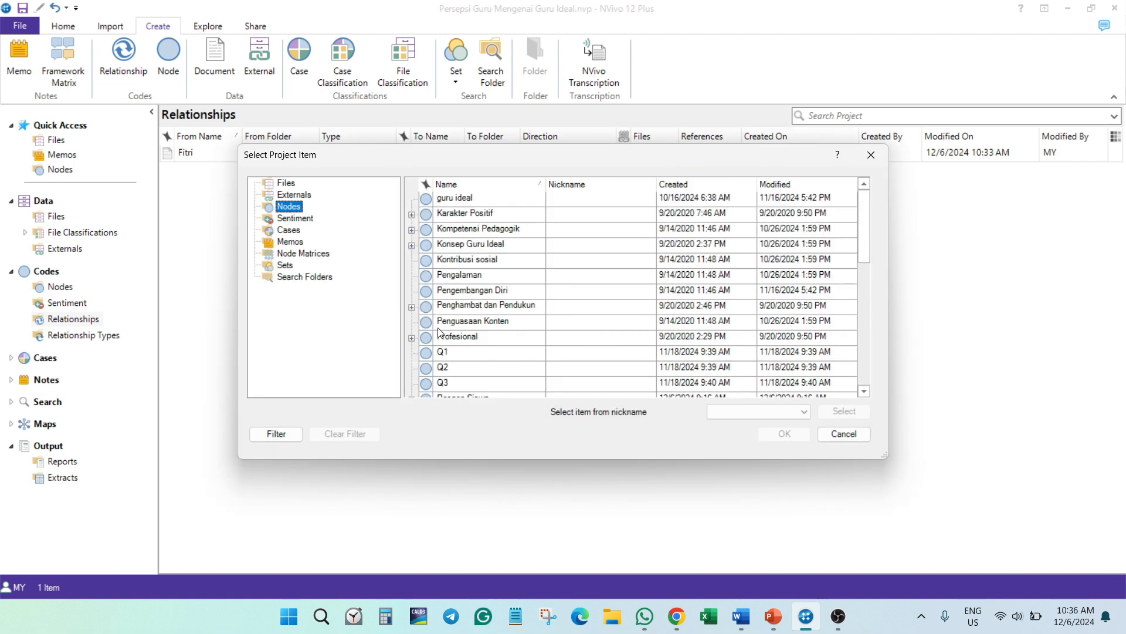
click(450, 259)
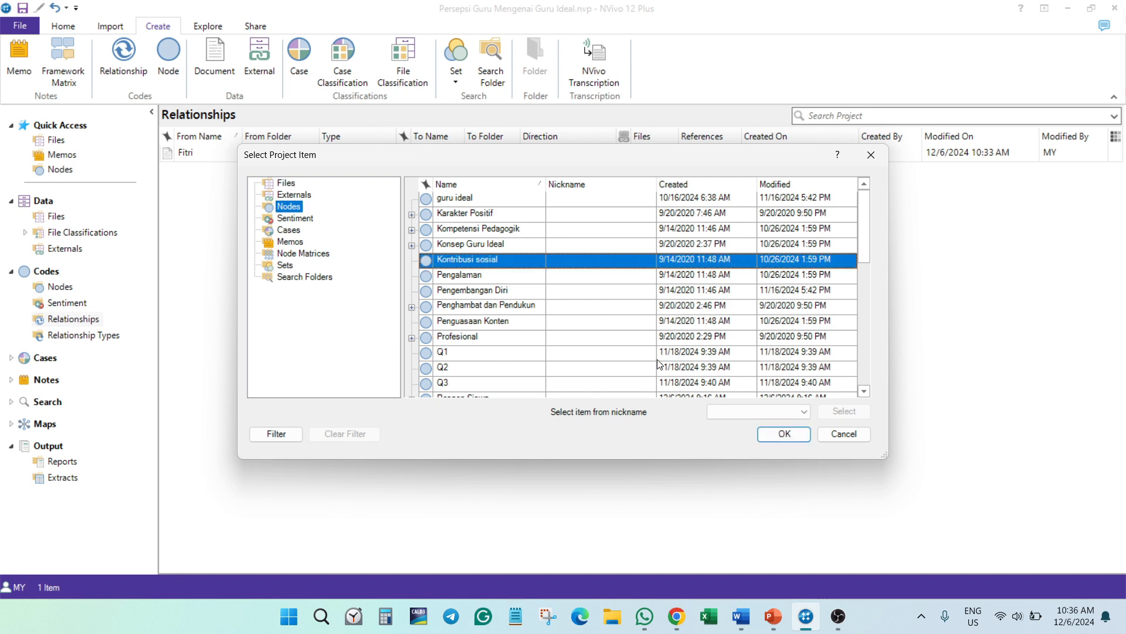
click(784, 435)
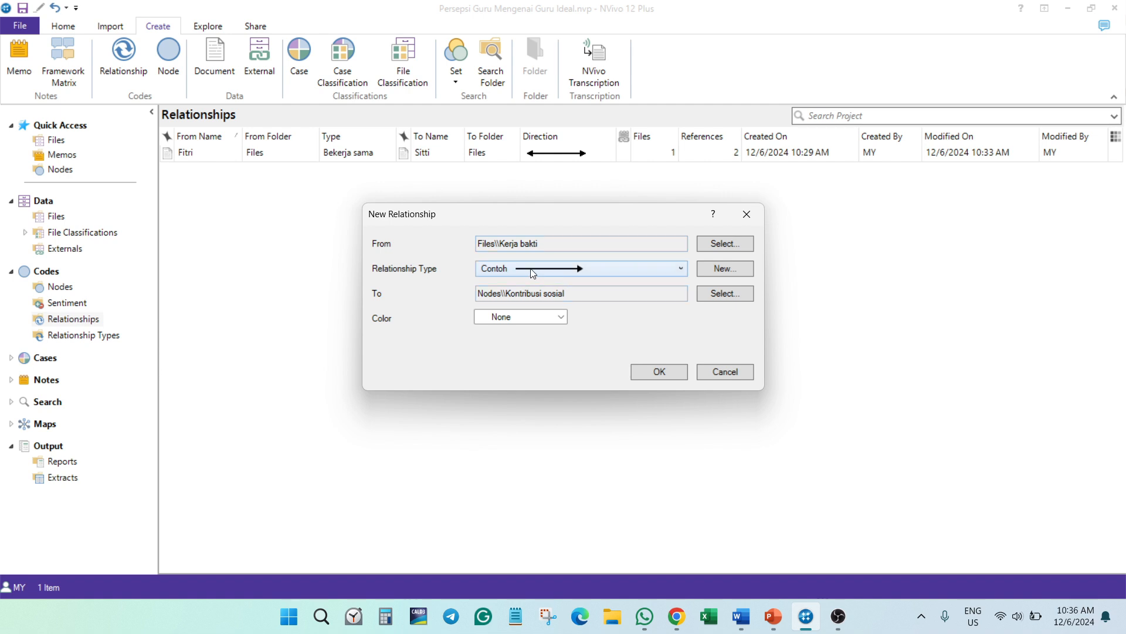
click(660, 372)
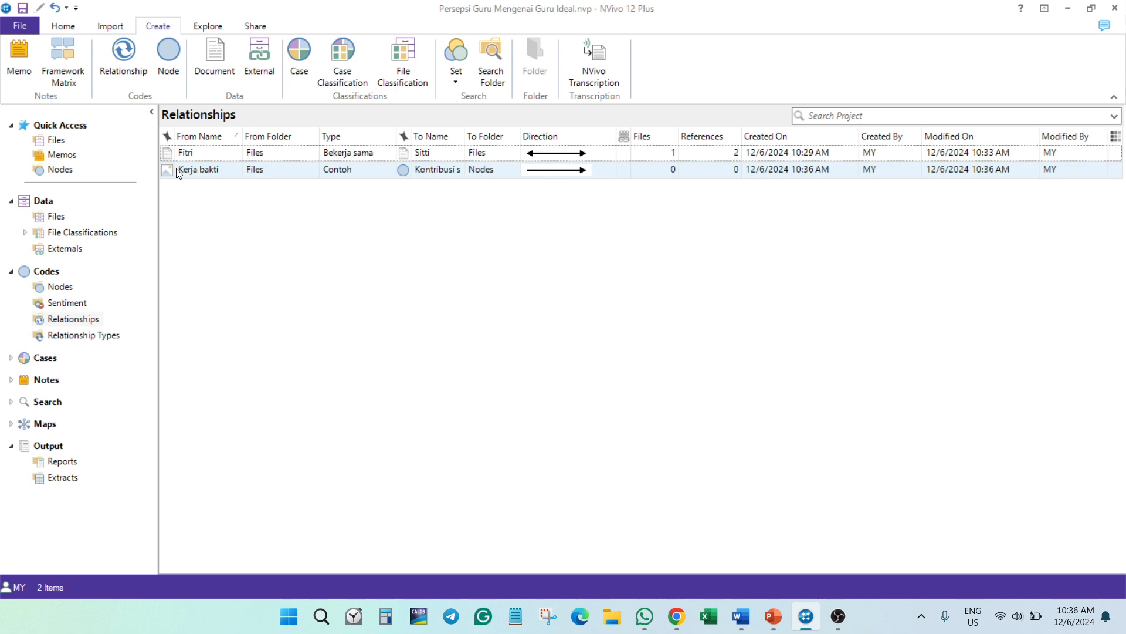
double_click(403, 171)
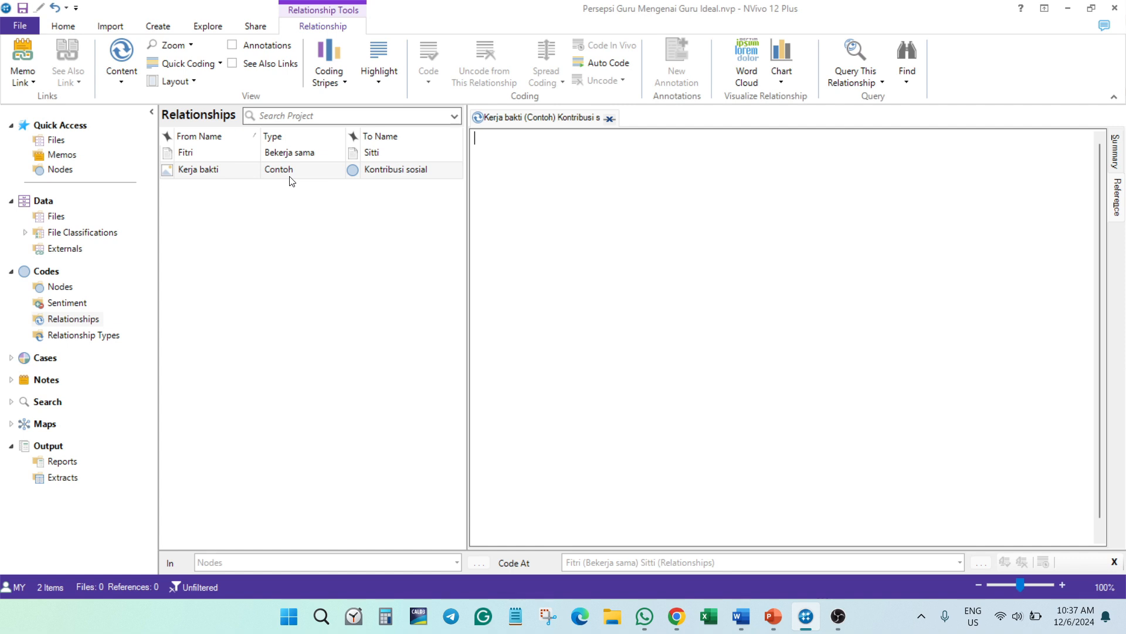
click(610, 118)
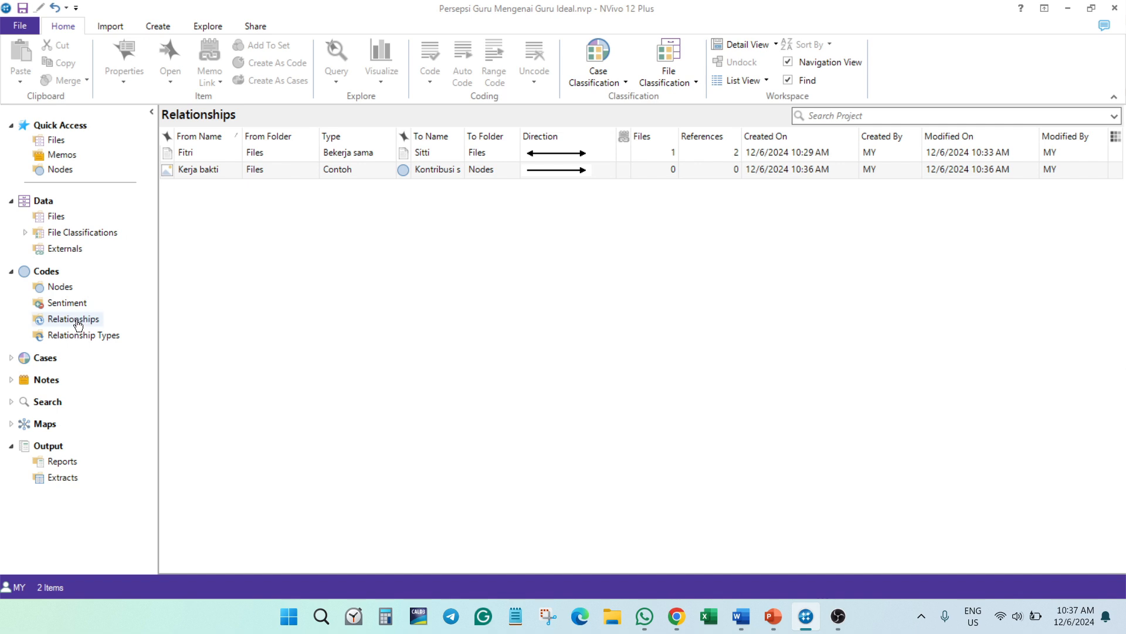
- Code the Kerja bakti picture's log text "Guru melakukan kerja bakti bersama masyarakat" to the Kerja bakti (Contoh) Kontribusi sosial relationship
click(56, 217)
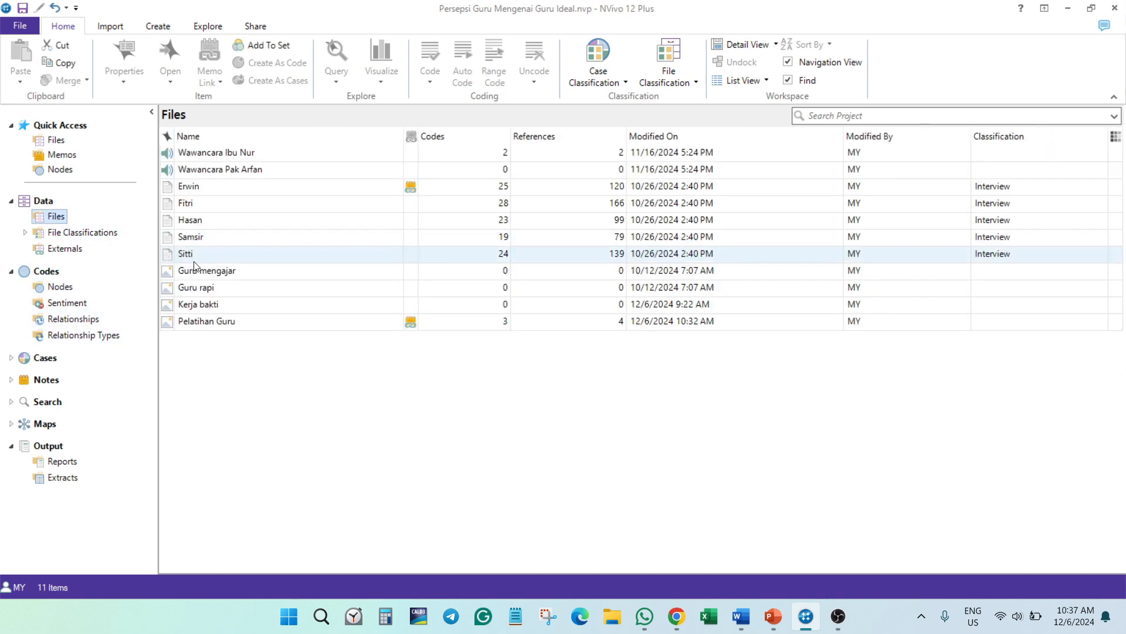
click(205, 308)
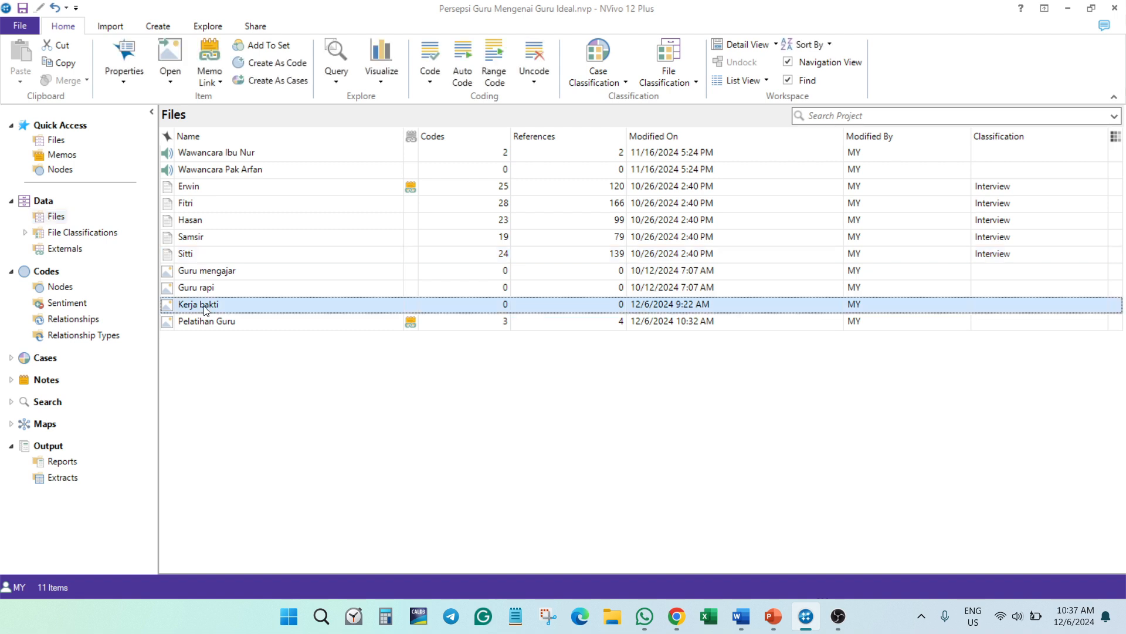
double_click(205, 307)
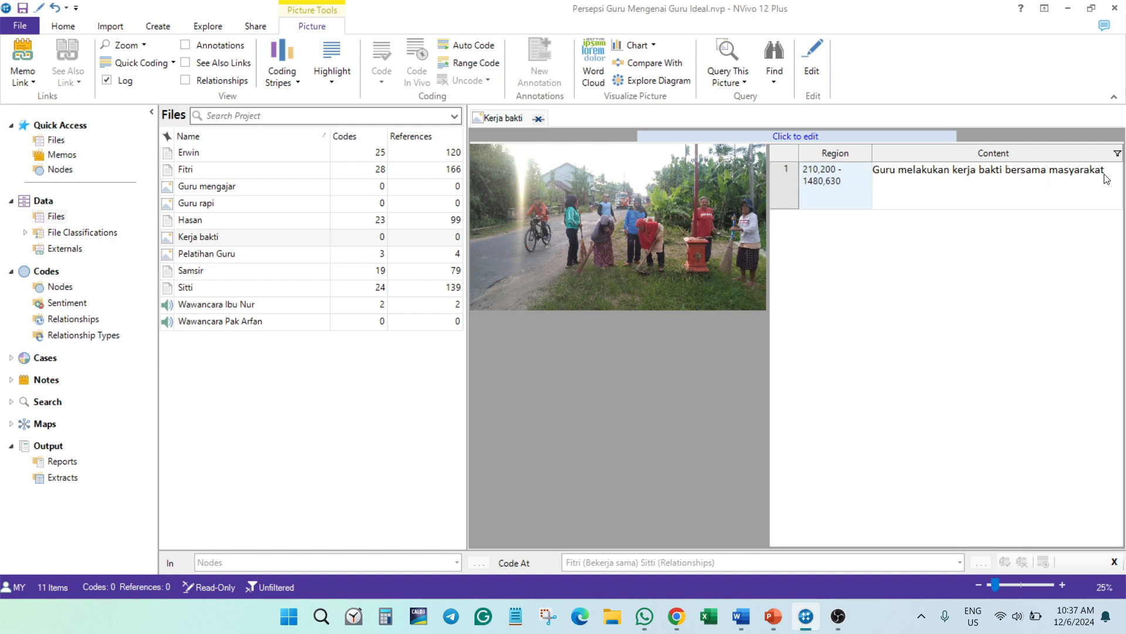
click(888, 169)
drag(874, 170, 1086, 177)
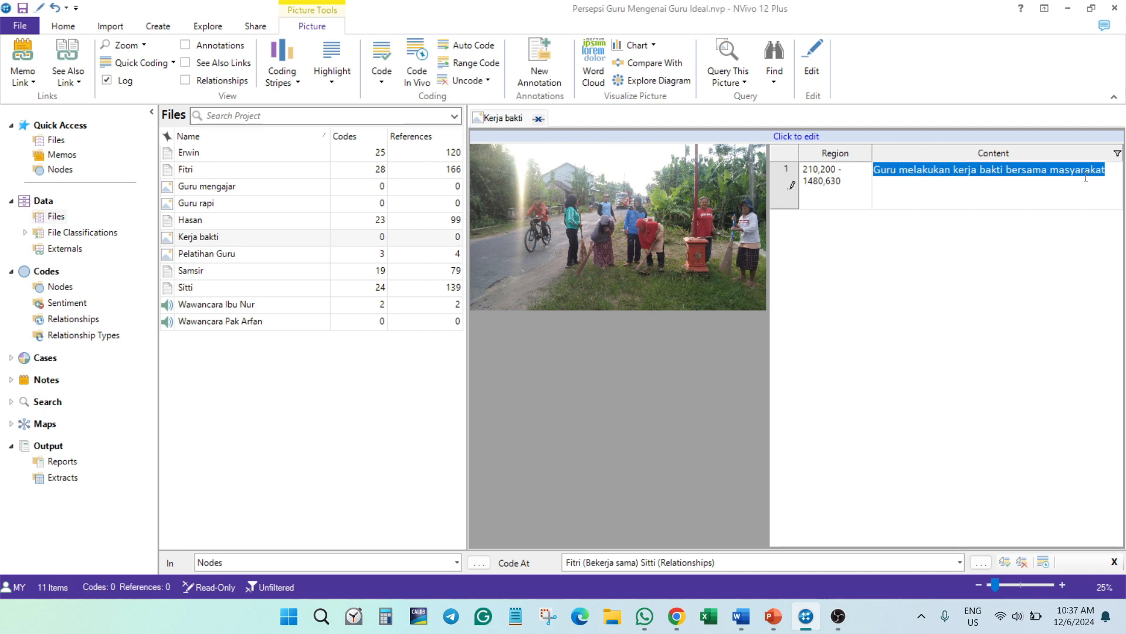
right_click(972, 174)
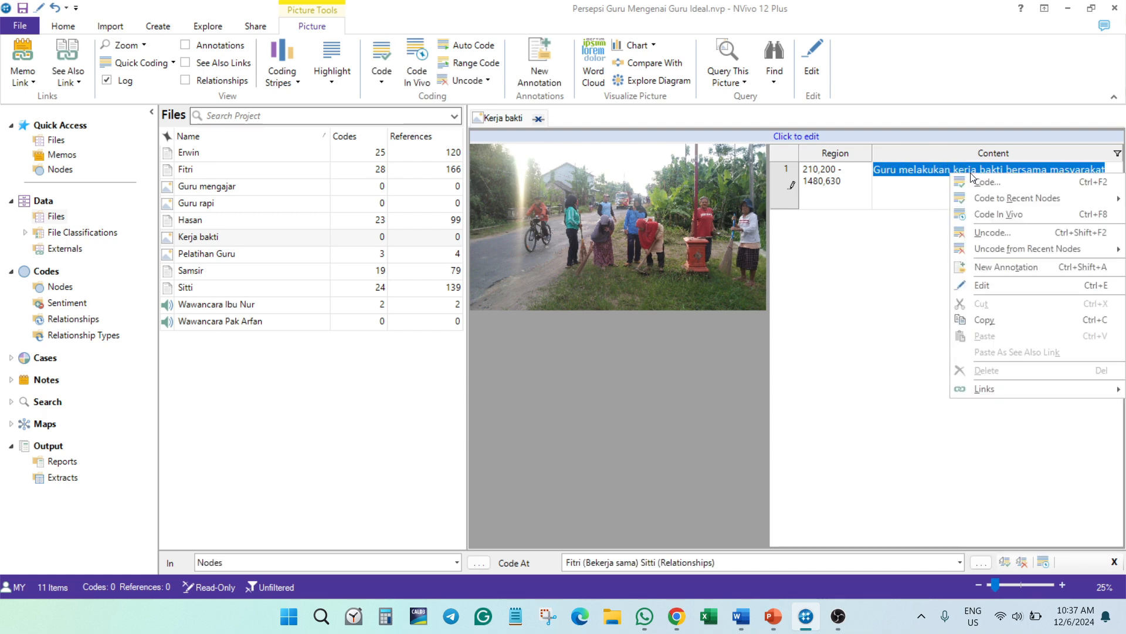
click(981, 185)
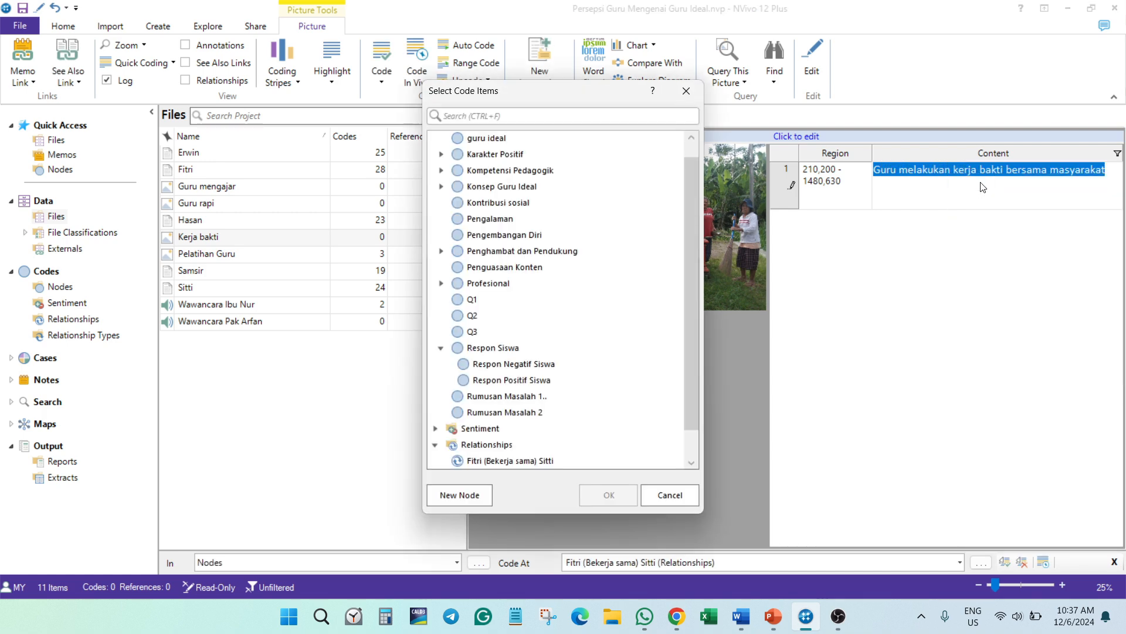
scroll(576, 365, down, 1)
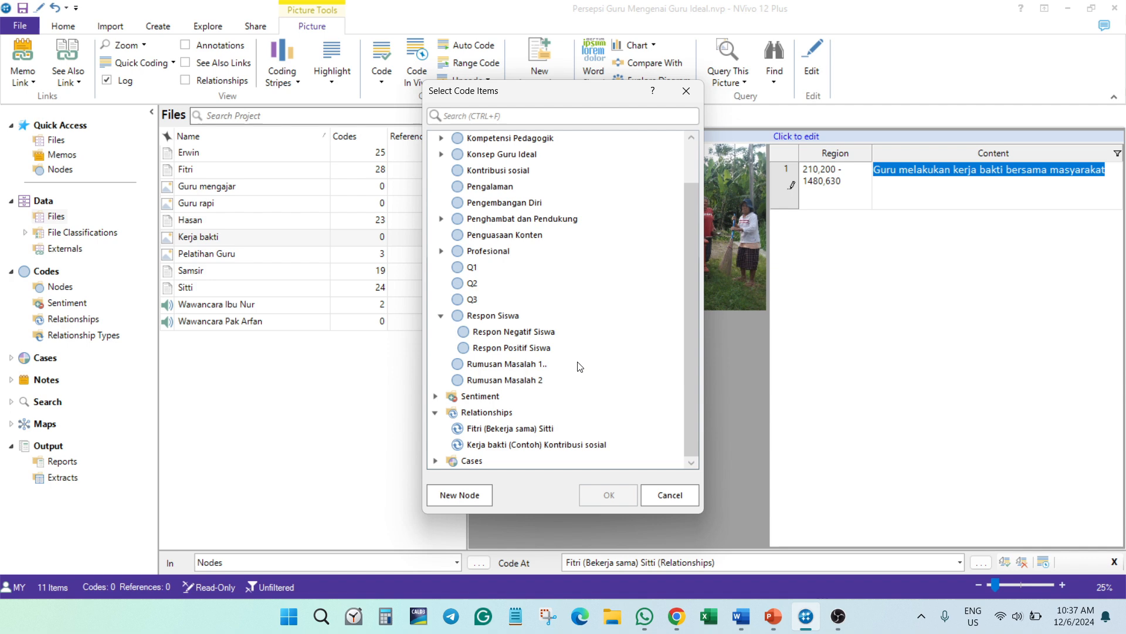
click(553, 445)
click(609, 495)
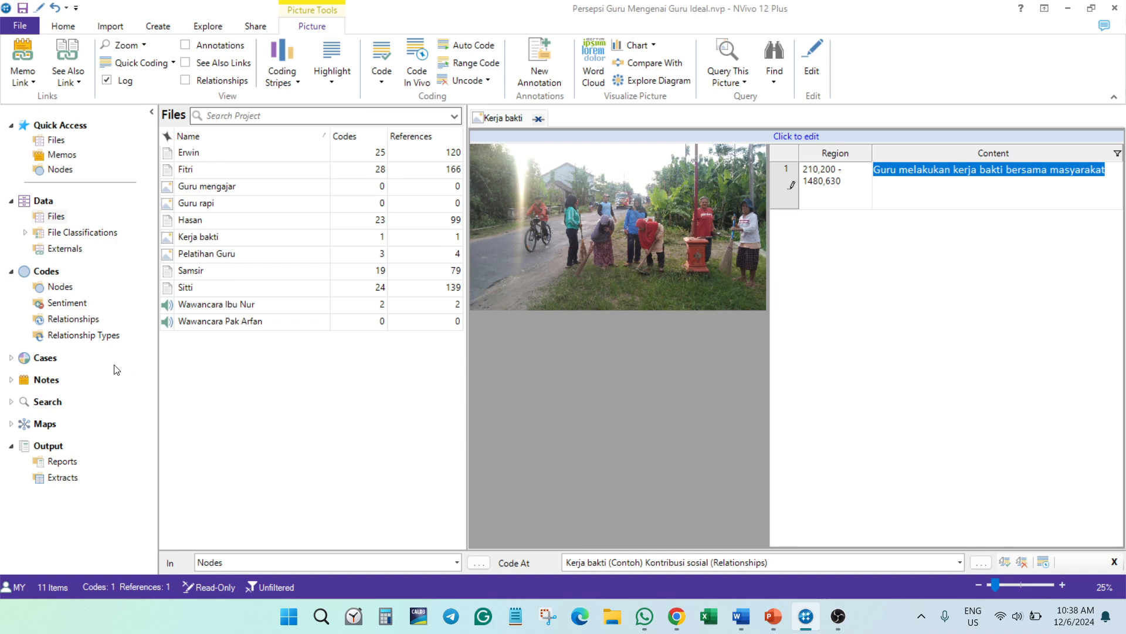
click(259, 417)
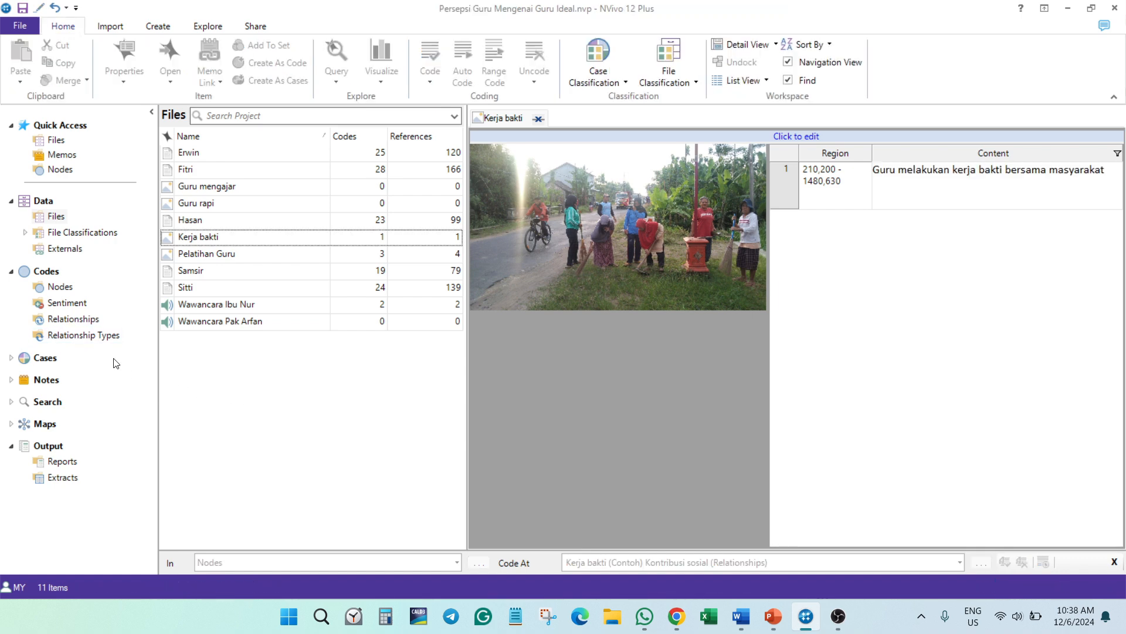
- Close the Kerja bakti picture and review the coded reference in the Contoh relationship's detail view
click(62, 322)
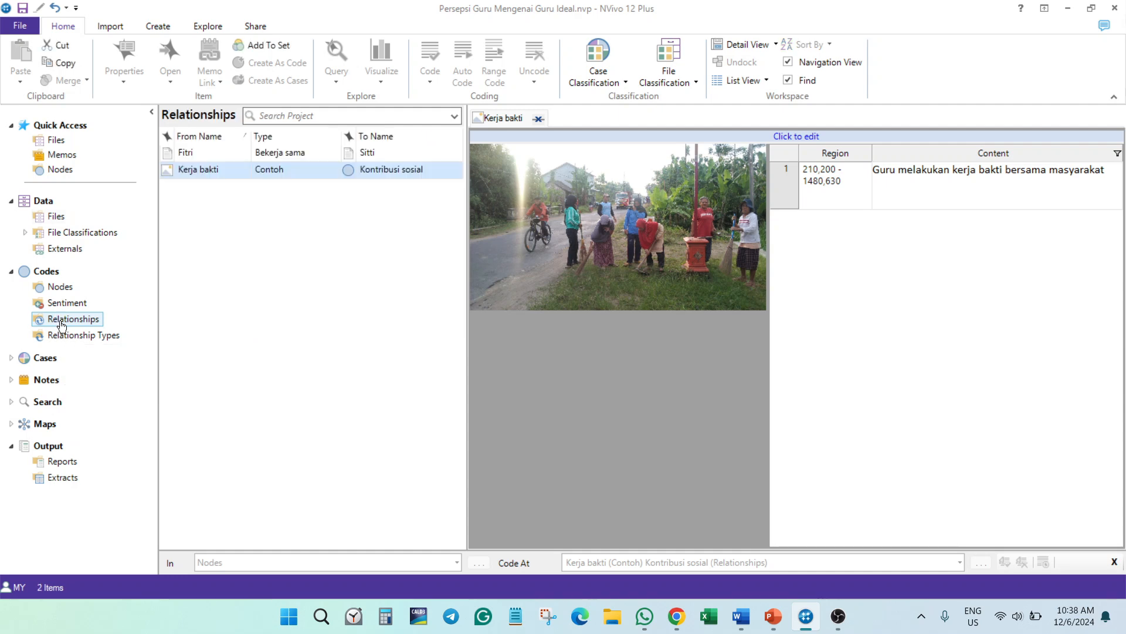
click(538, 120)
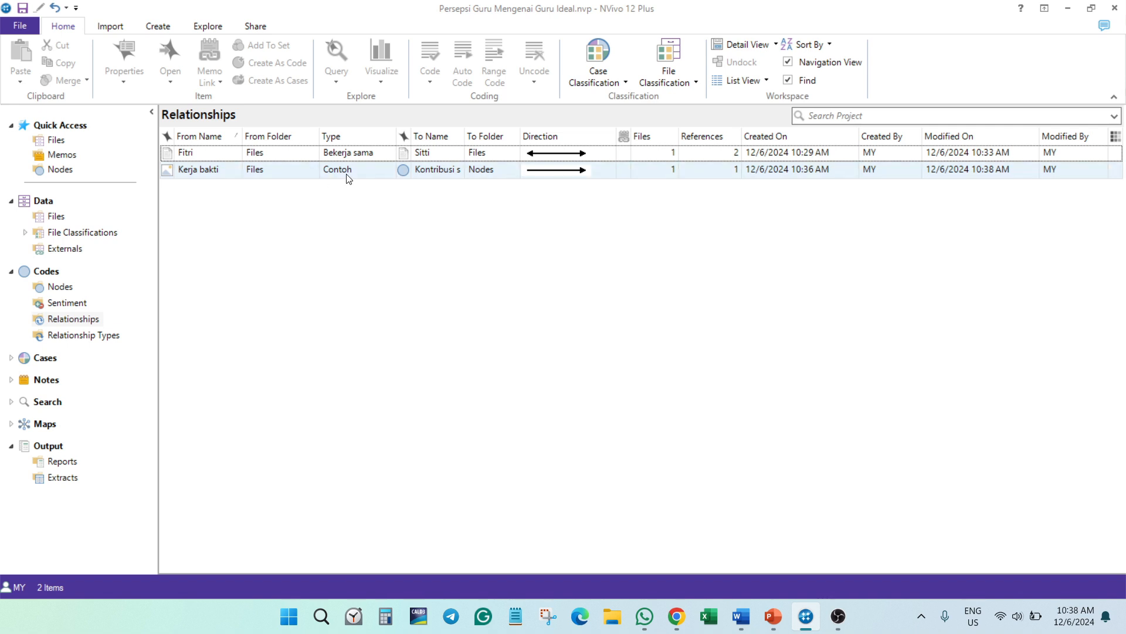
double_click(426, 170)
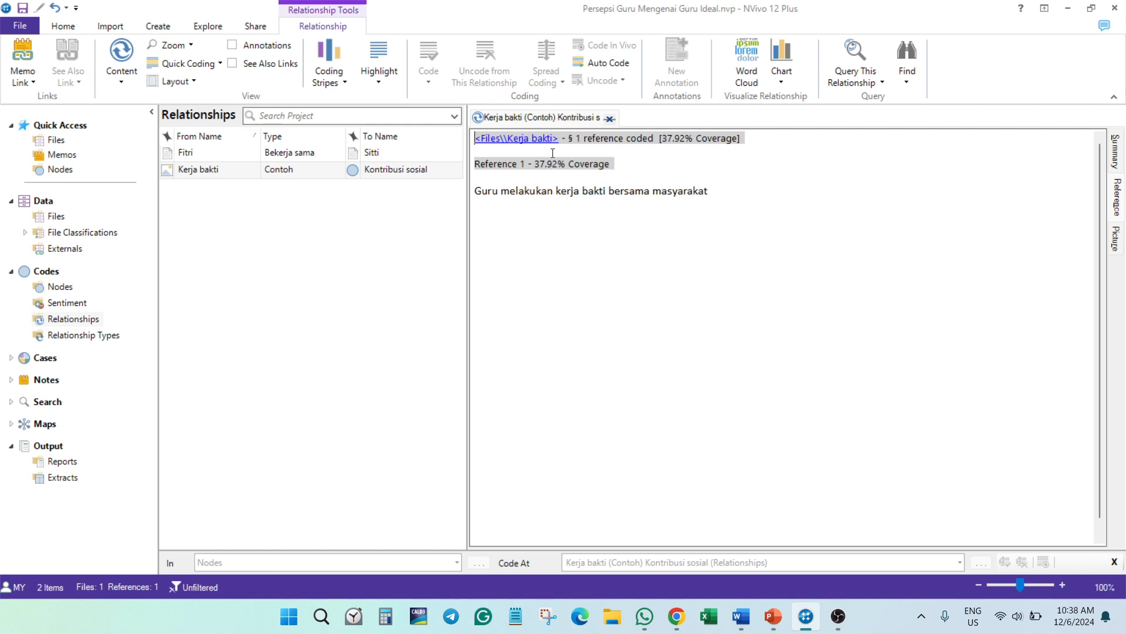
click(610, 119)
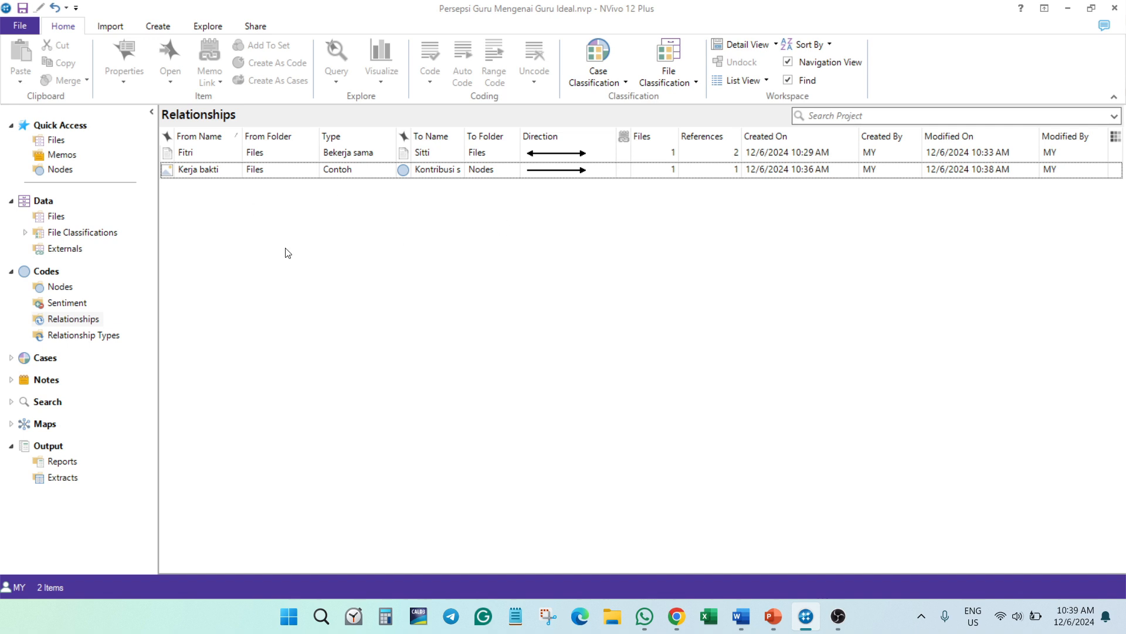
- Start a new relationship and set the Komunikatif node under Kompetensi Pedagogik as its From item
right_click(205, 241)
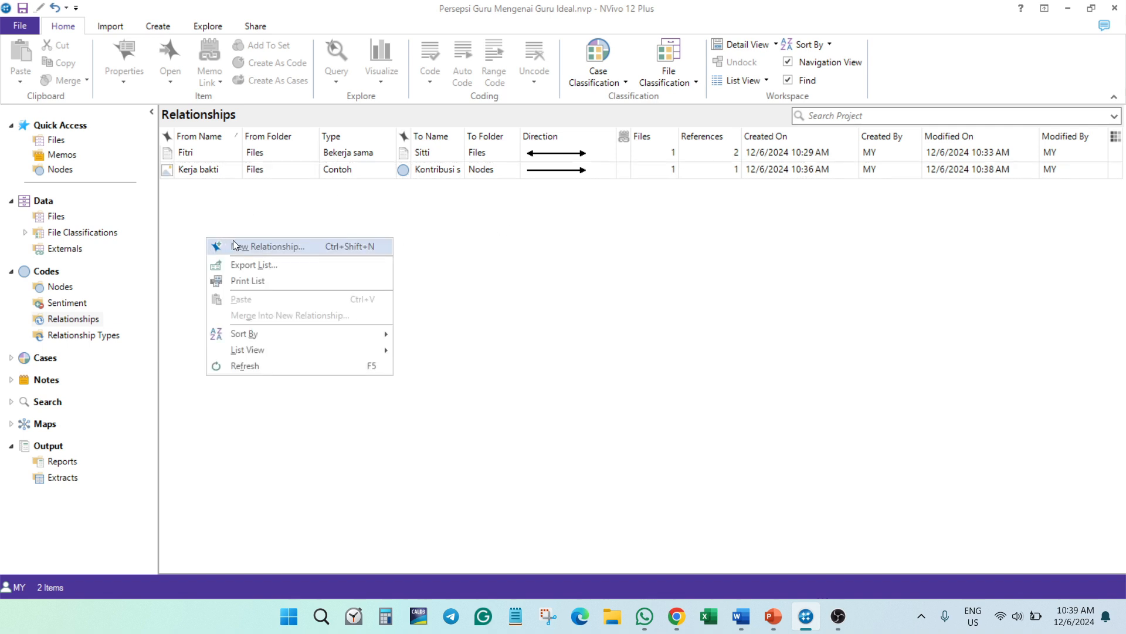
click(235, 245)
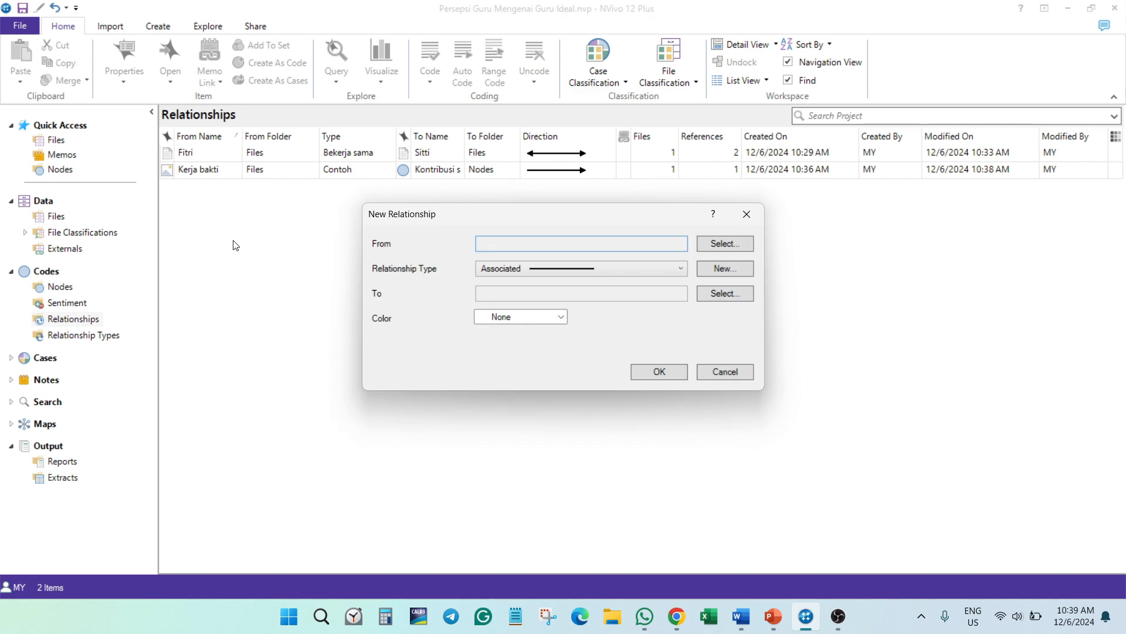
click(726, 244)
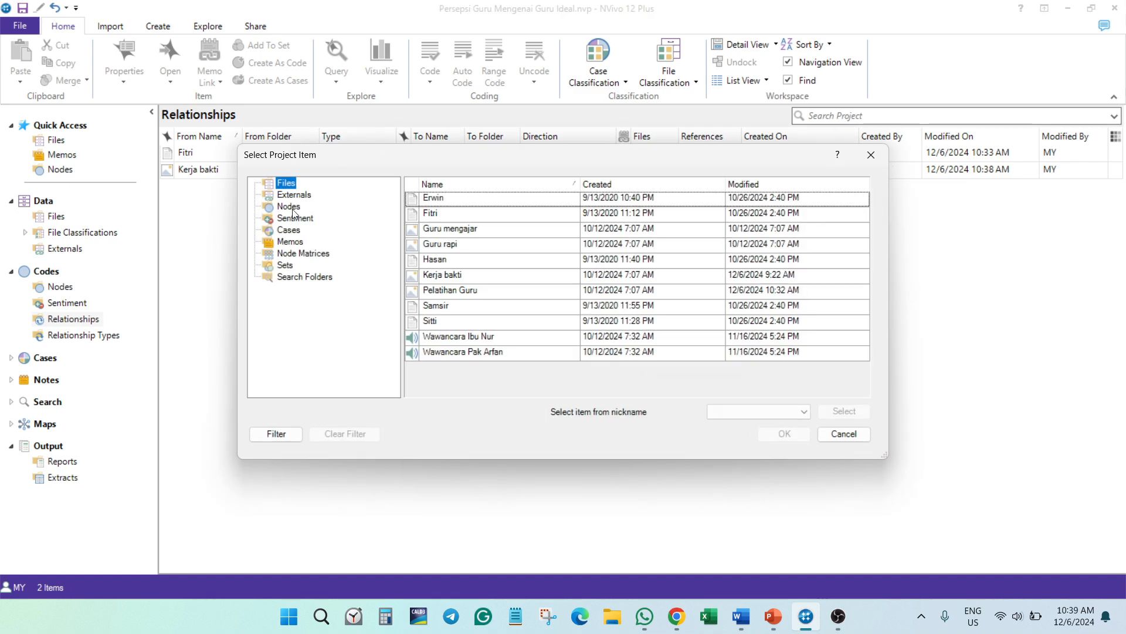
click(293, 210)
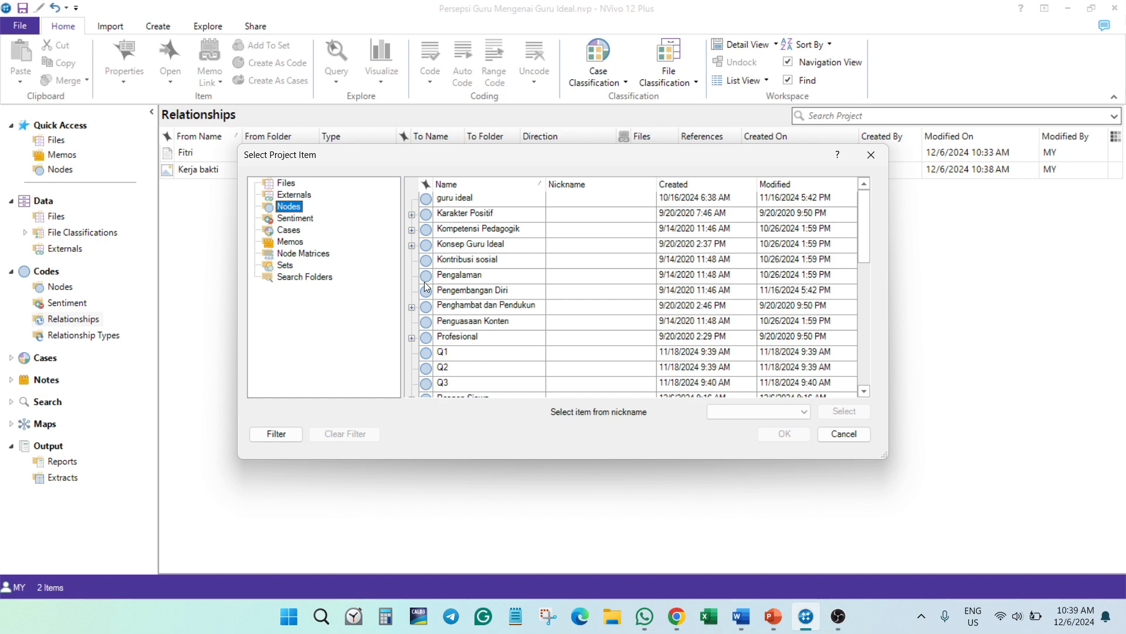
click(474, 281)
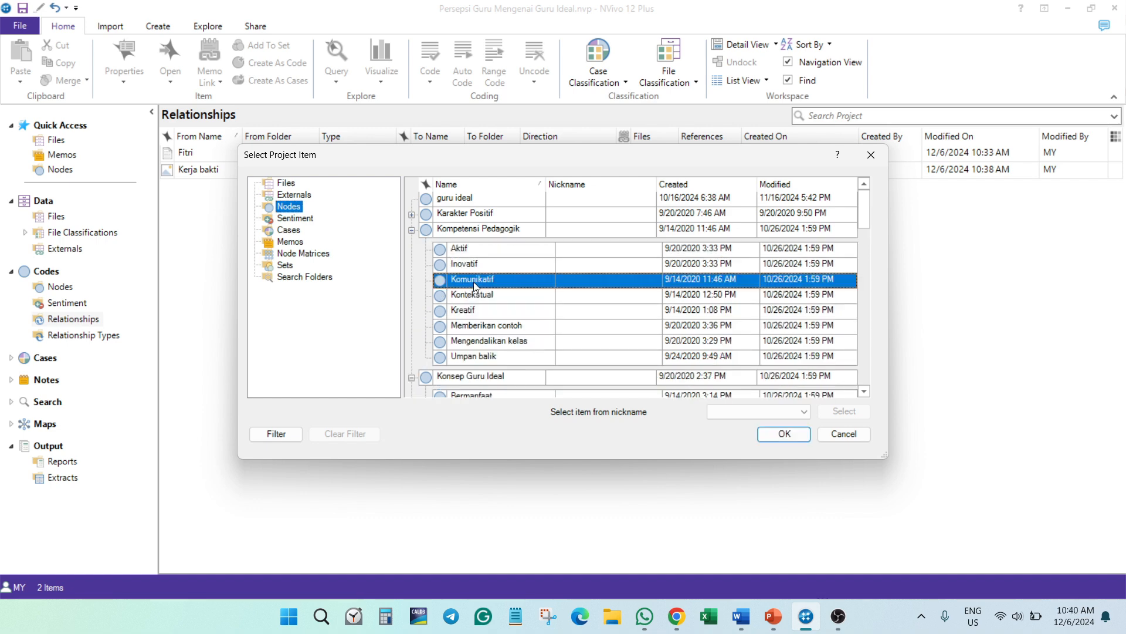
click(785, 434)
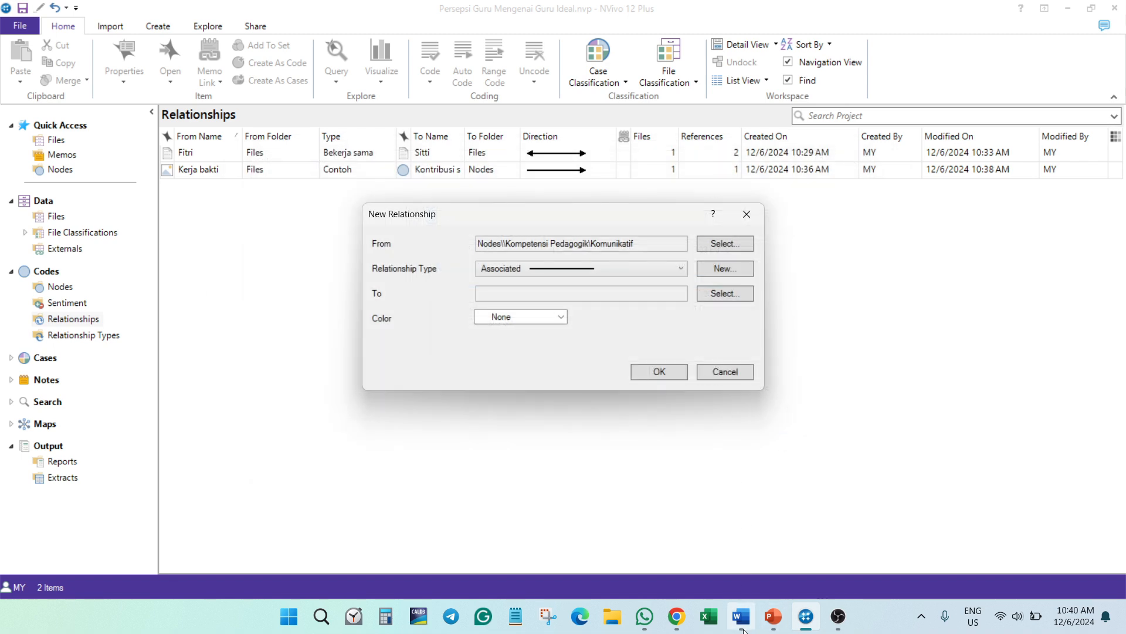
- Create the relationship type Mengakibatkan with a One Way direction for the new relationship
click(716, 269)
text(M)
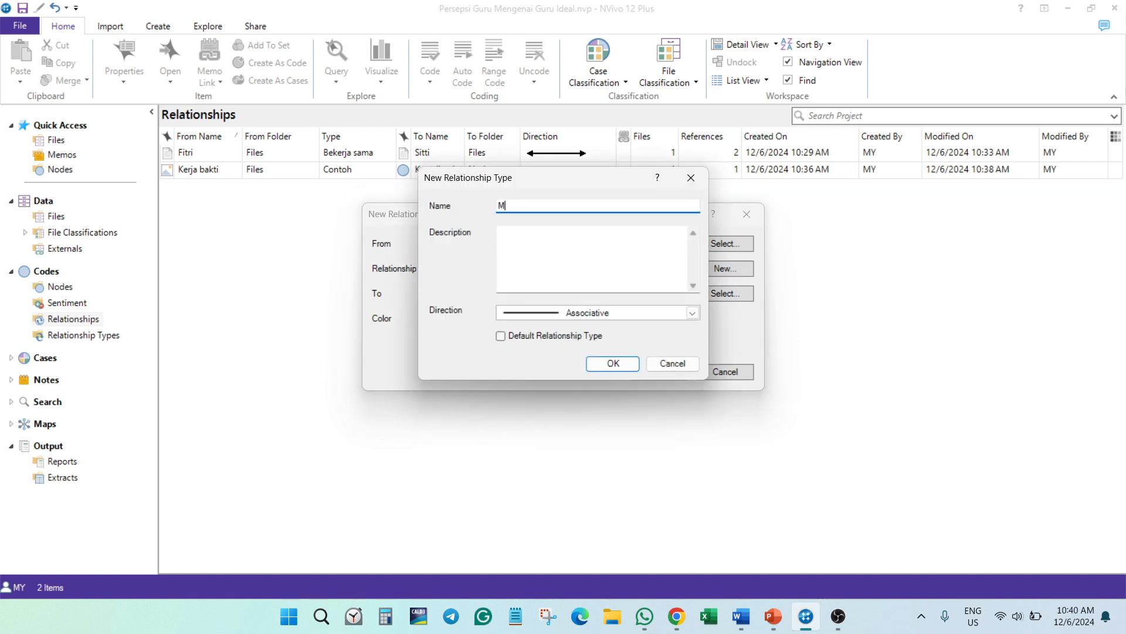
text(engakibatkan)
key(Tab)
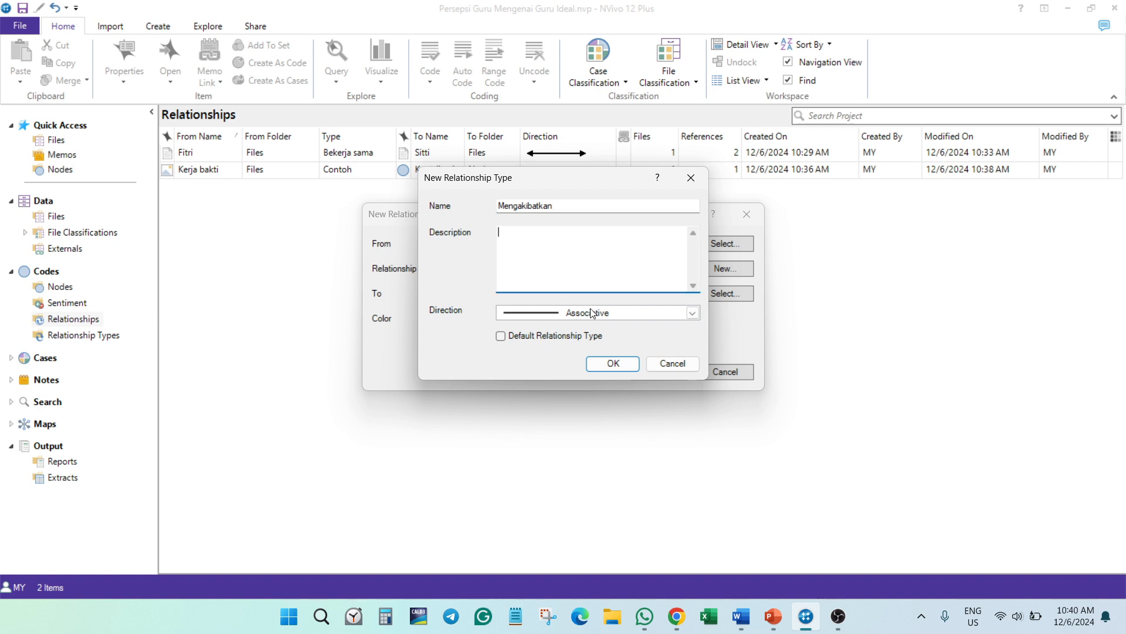
click(593, 314)
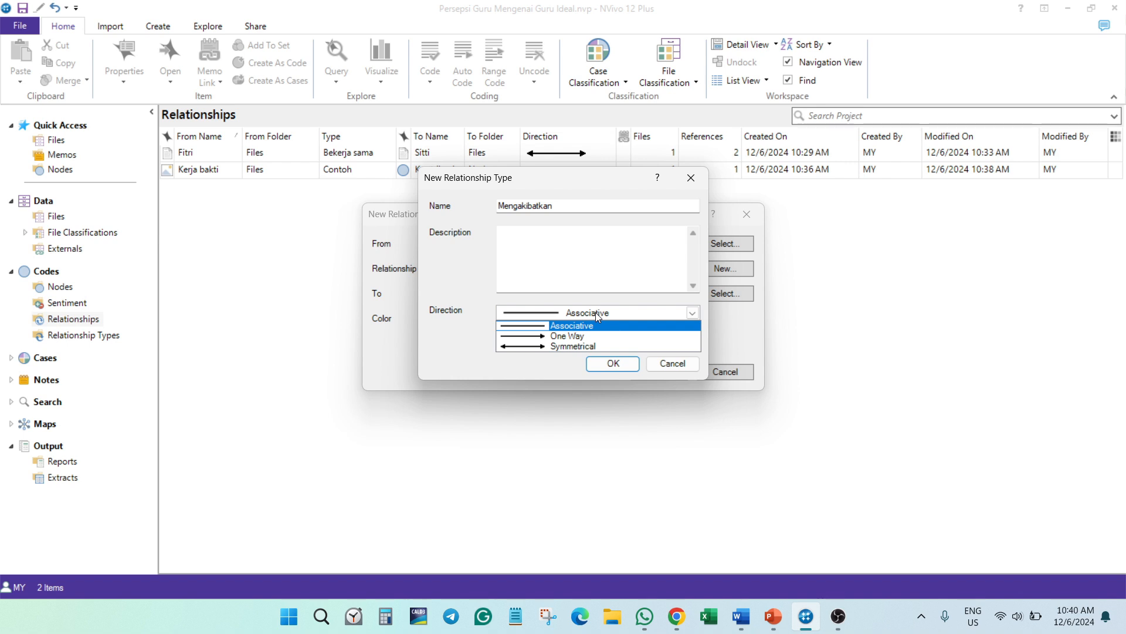
click(568, 336)
click(611, 364)
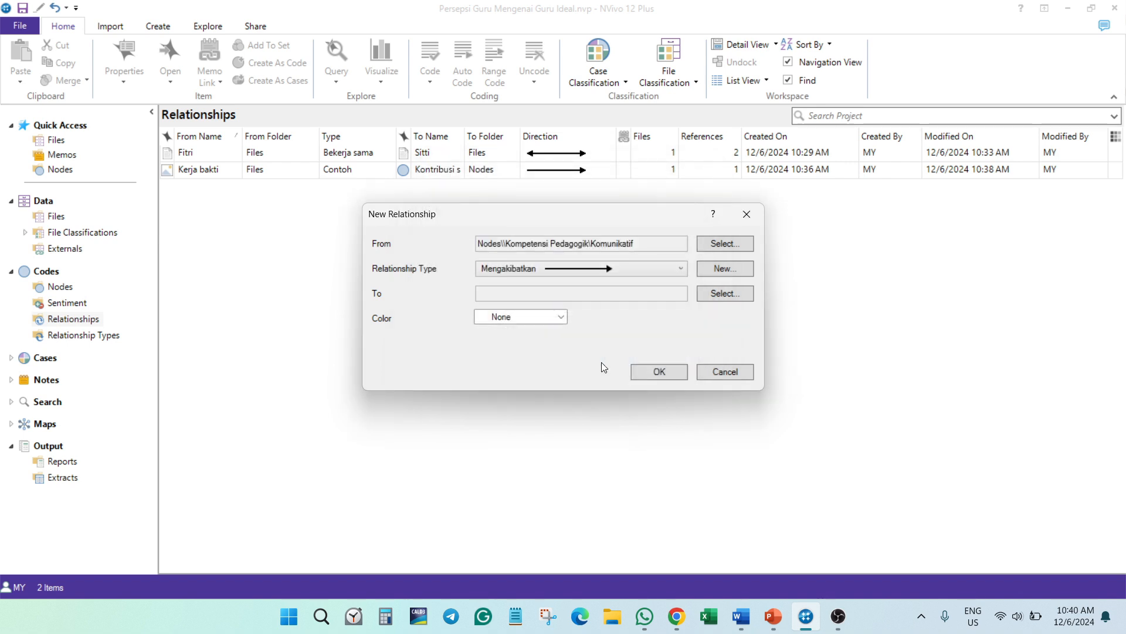
- Set the Respon Negatif Siswa node under Respon Siswa as the new relationship's To item
click(726, 294)
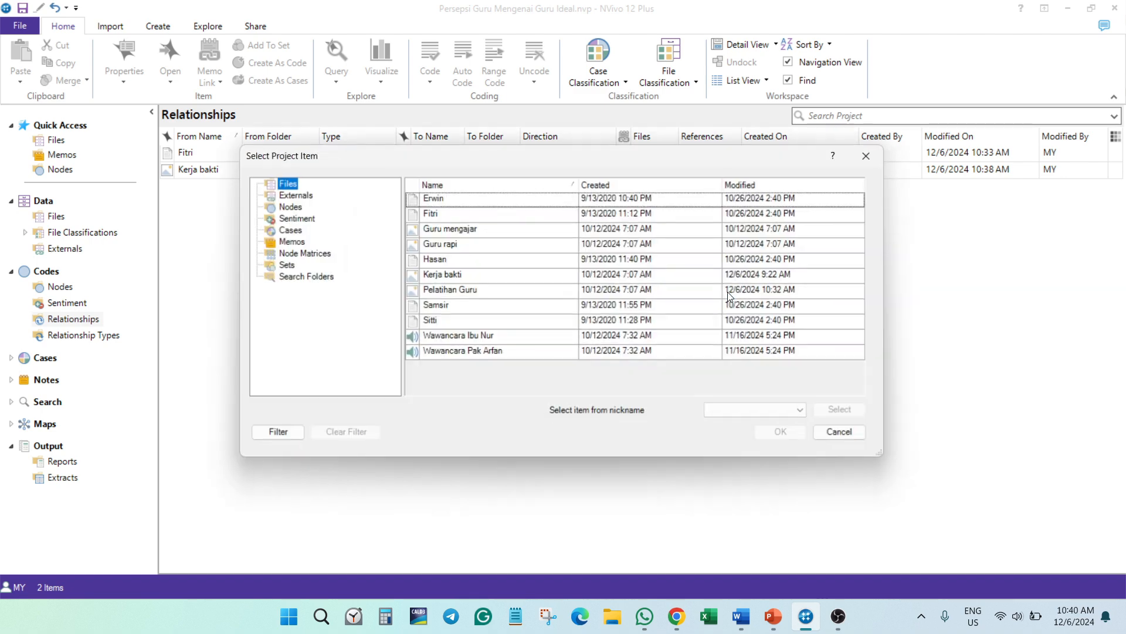
click(289, 206)
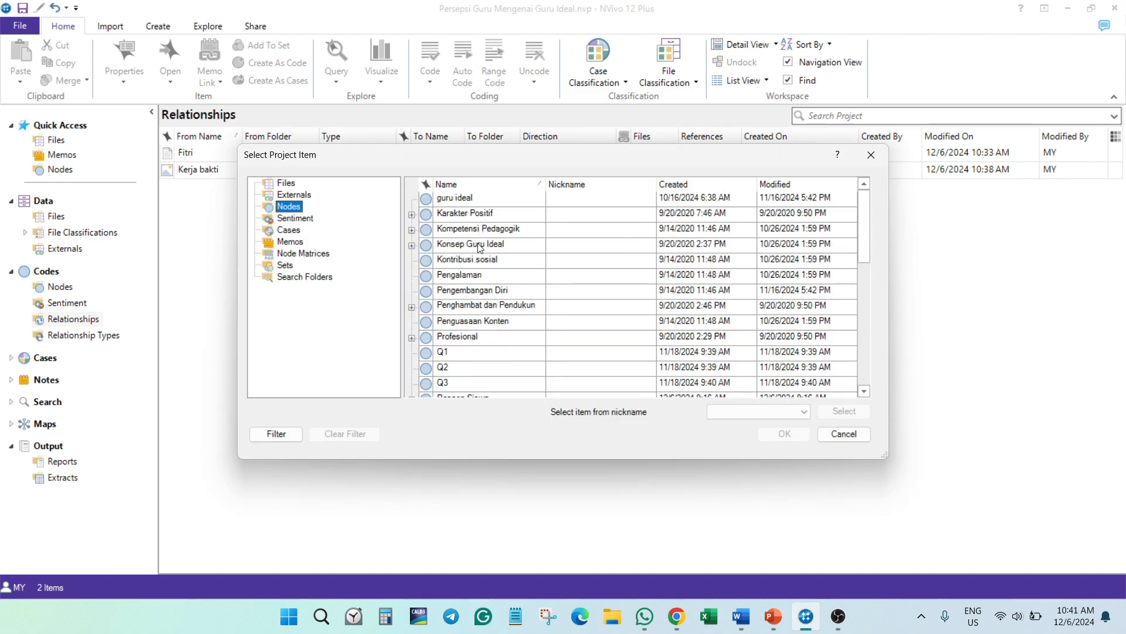
scroll(480, 329, down, 4)
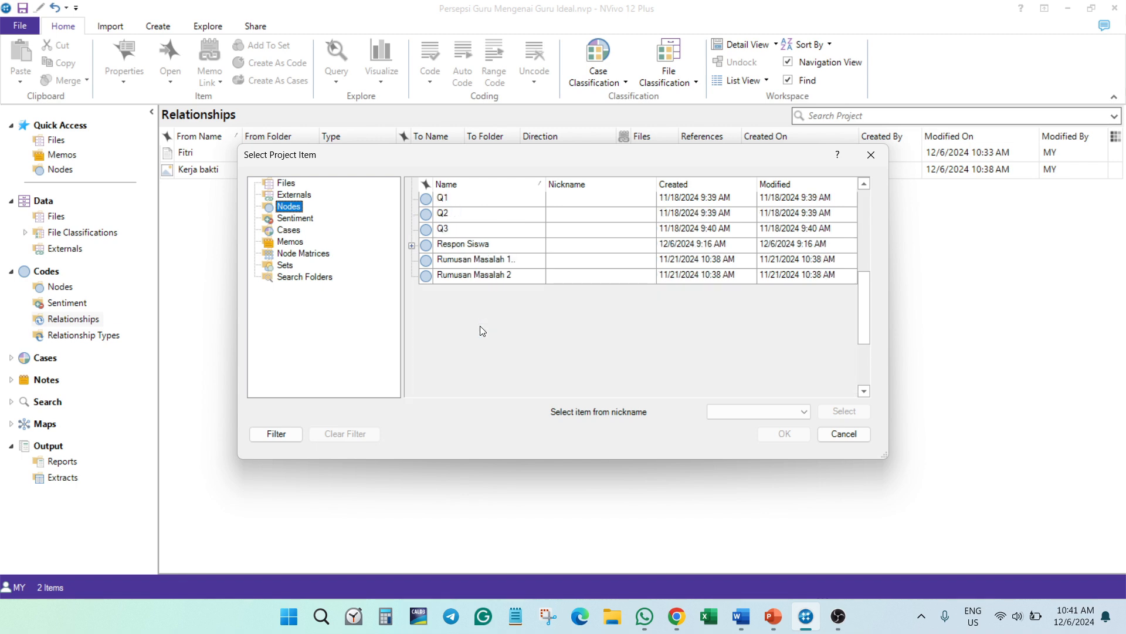
click(462, 247)
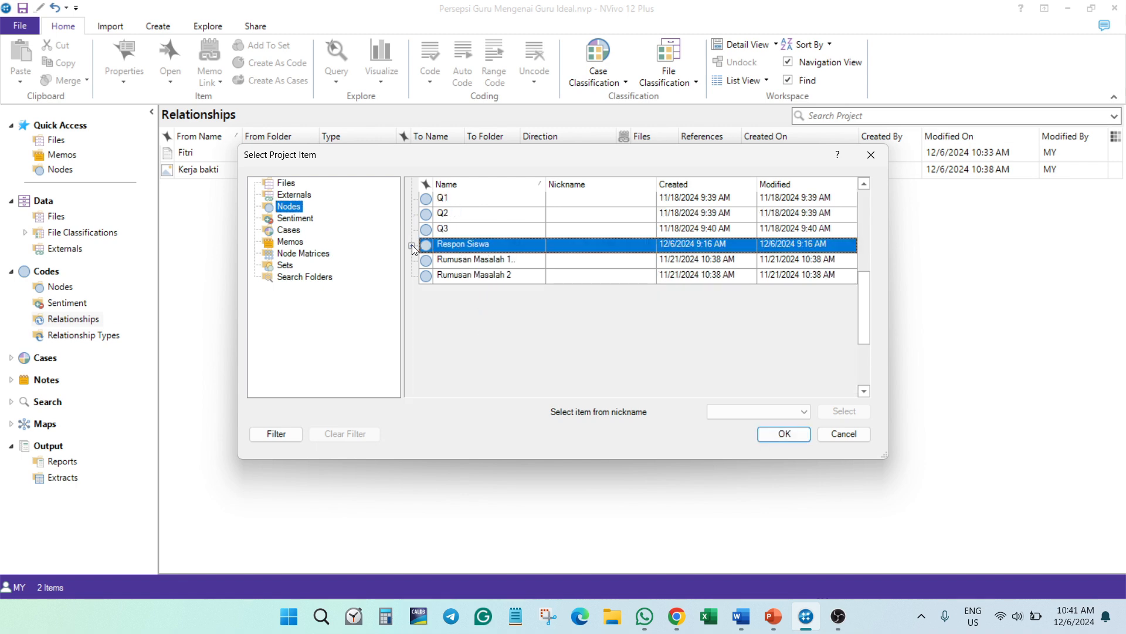
click(412, 245)
click(479, 264)
click(768, 432)
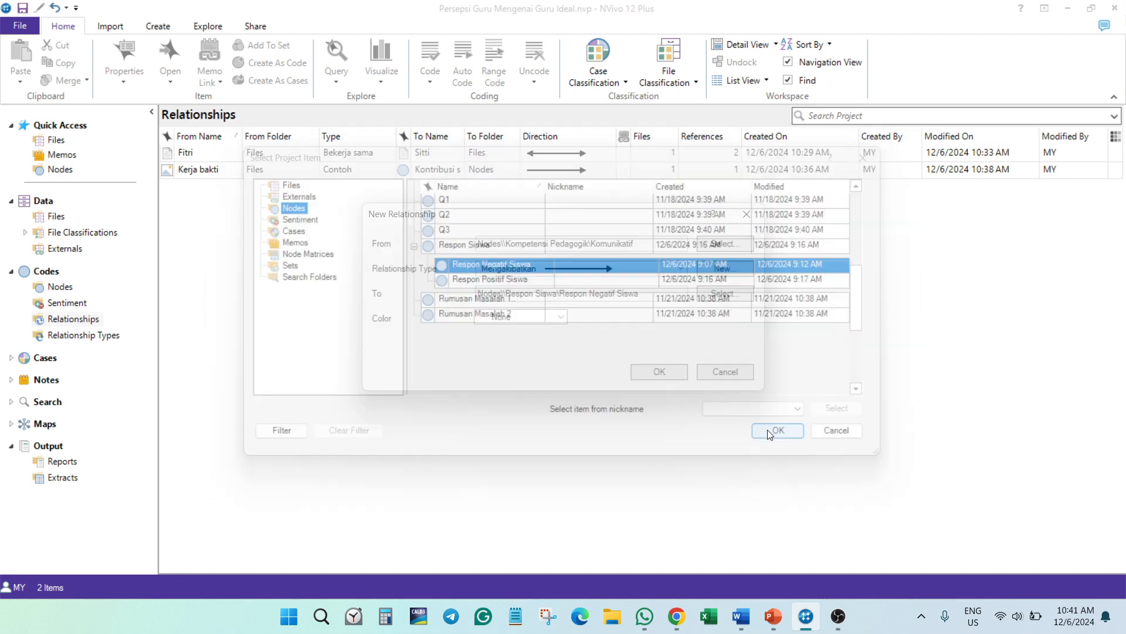
- Confirm the new Mengakibatkan relationship and widen the relationship list's columns to fit the full From and To item names
click(677, 371)
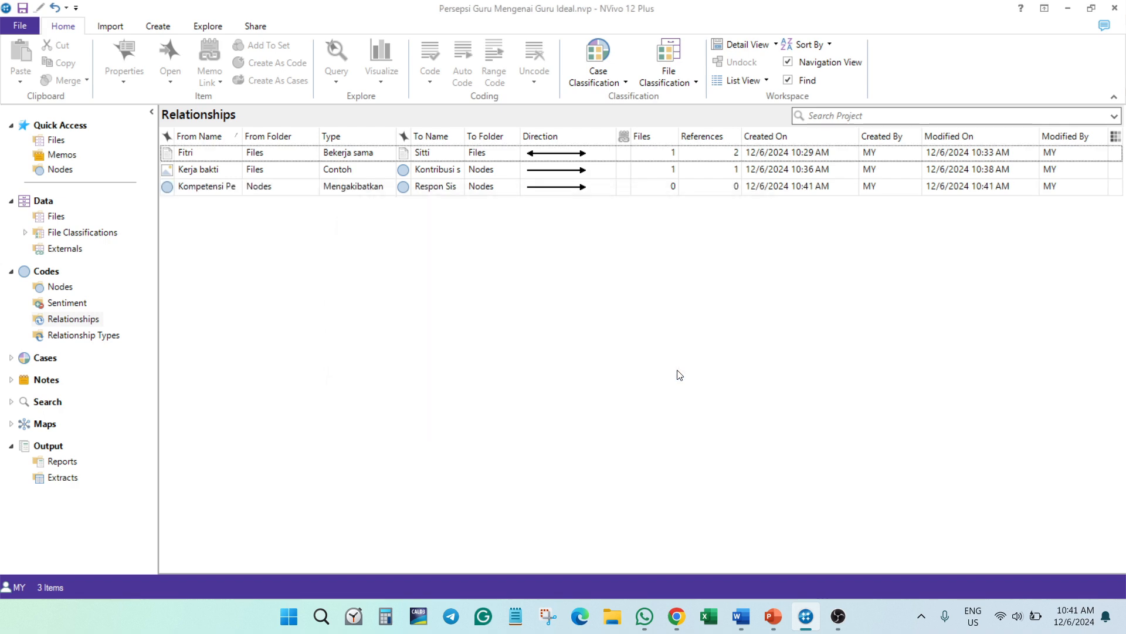
drag(242, 145, 371, 143)
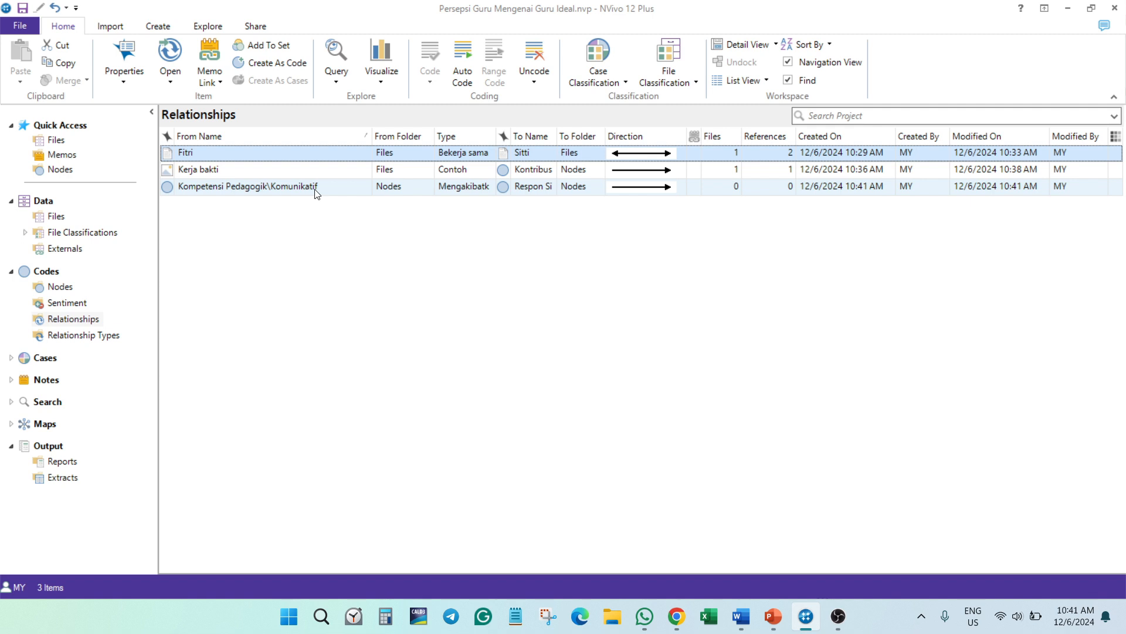
drag(496, 136, 671, 139)
- Open the Mengakibatkan relationship to check its coded content, and close its detail view
double_click(586, 184)
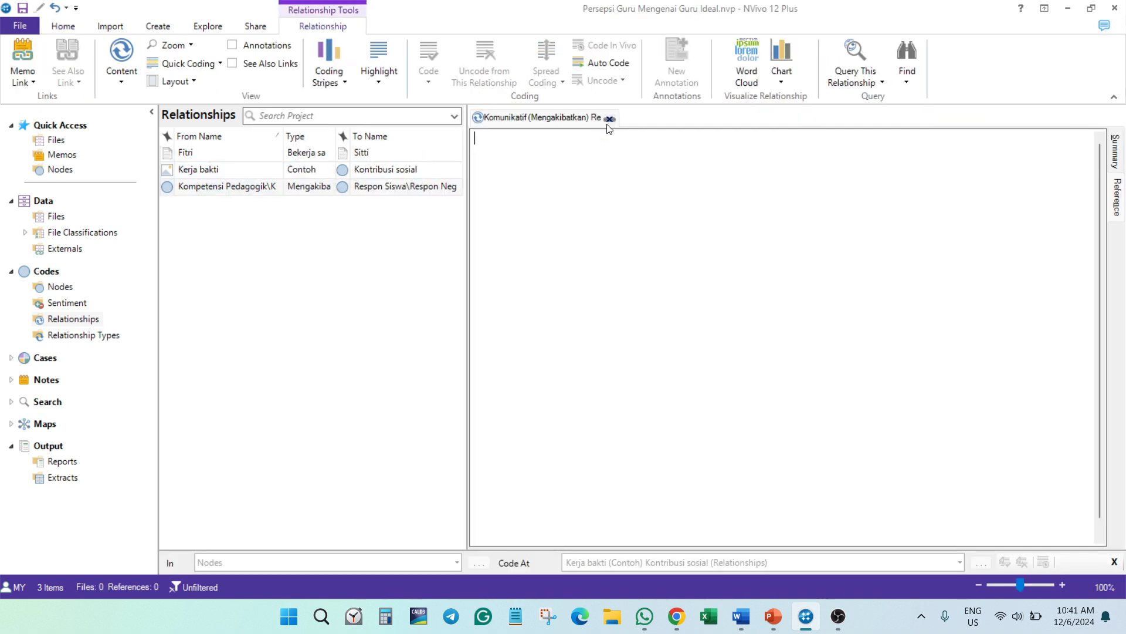
click(609, 120)
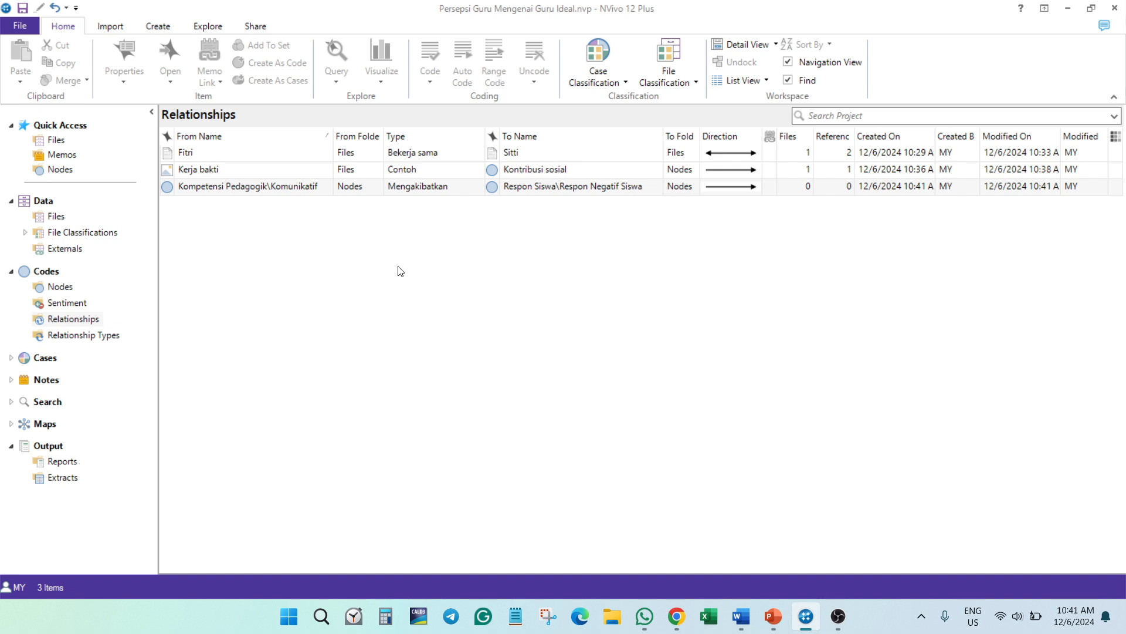
- Open the Komunikatif node under Kompetensi Pedagogik to display its coded references
click(56, 216)
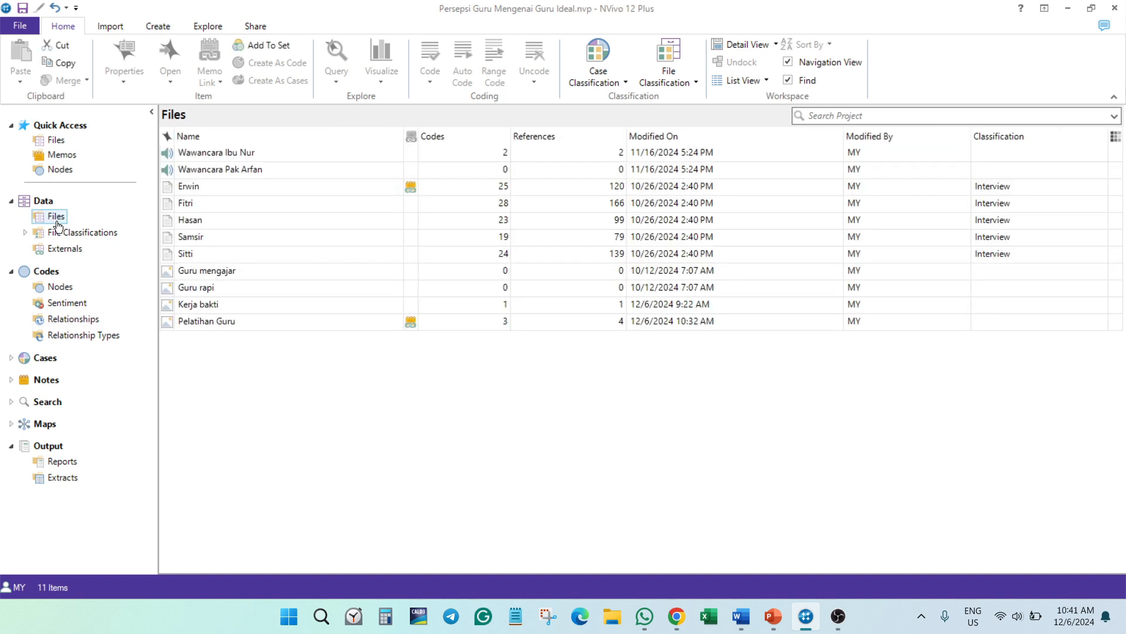
click(56, 287)
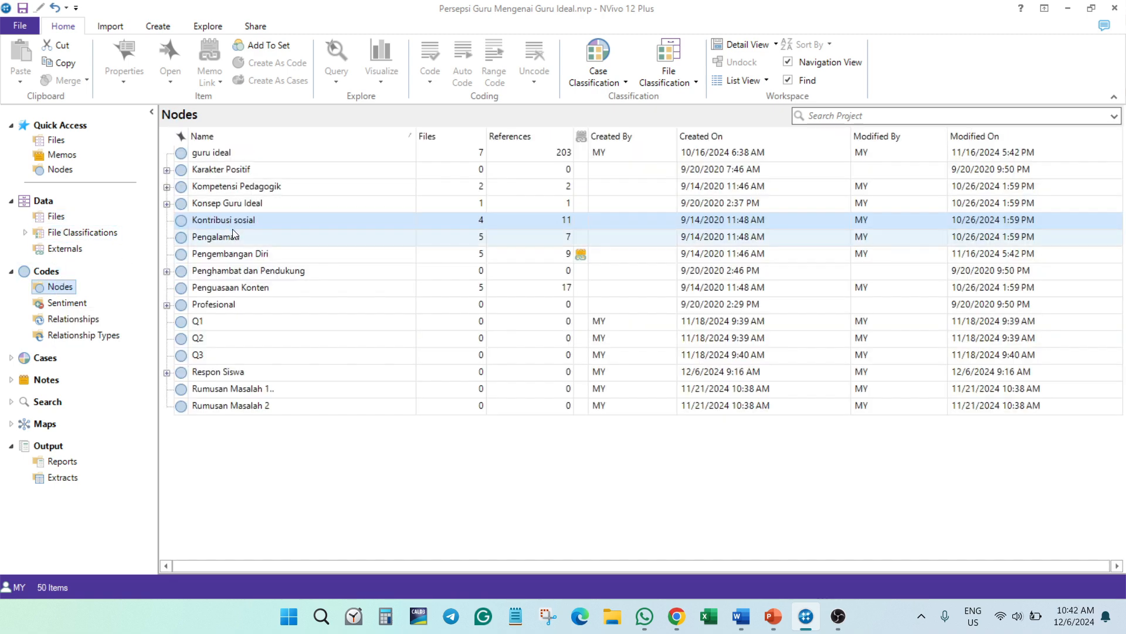
click(167, 186)
double_click(239, 246)
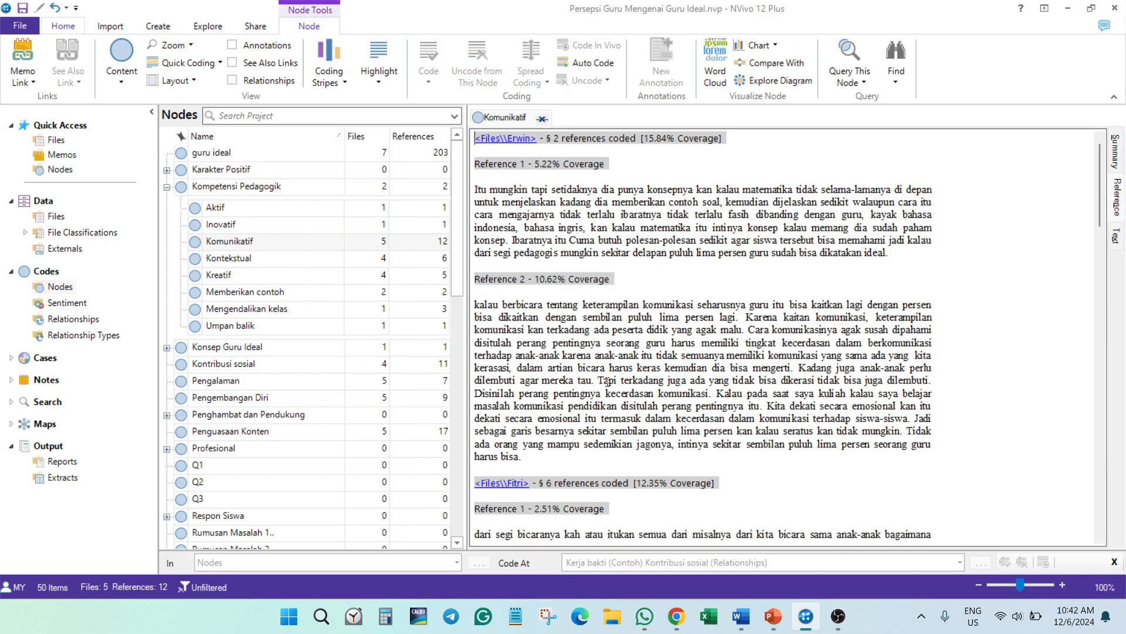
- Code the whole passage starting with "dari segi bicaranya" to the Komunikatif (Mengakibatkan) Respon Negatif Siswa relationship
scroll(753, 394, down, 3)
triple_click(753, 394)
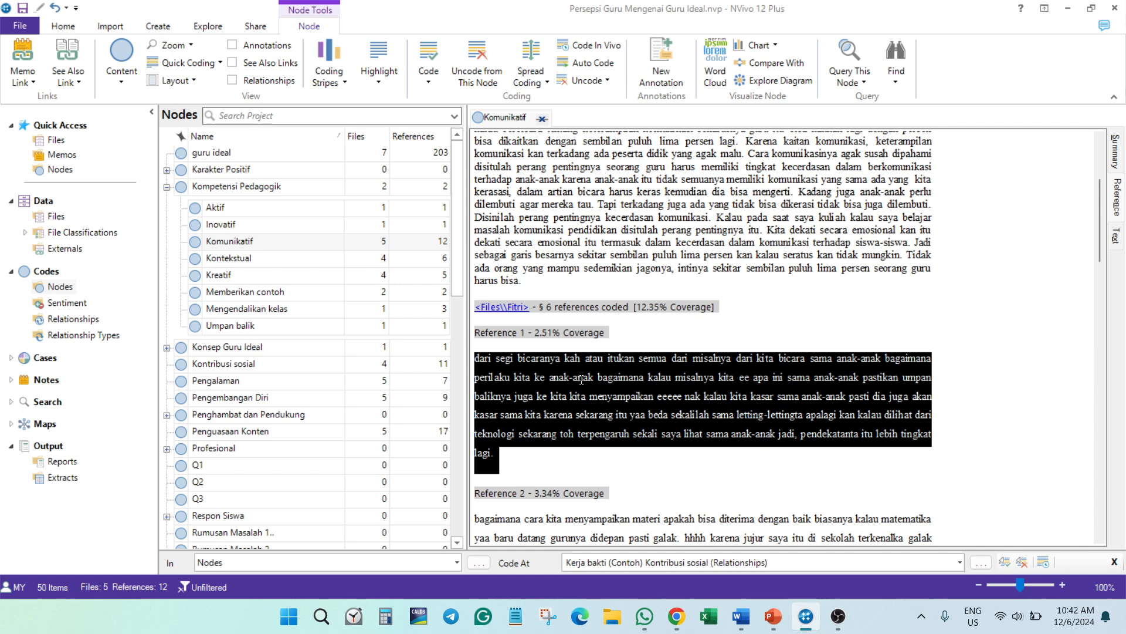
right_click(582, 380)
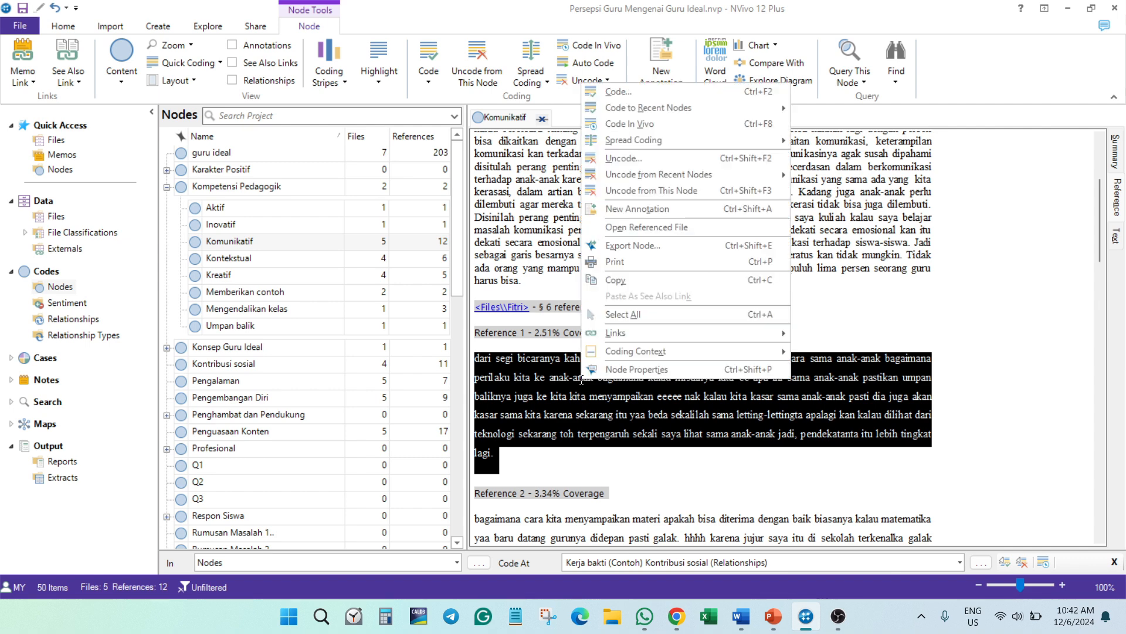
click(623, 92)
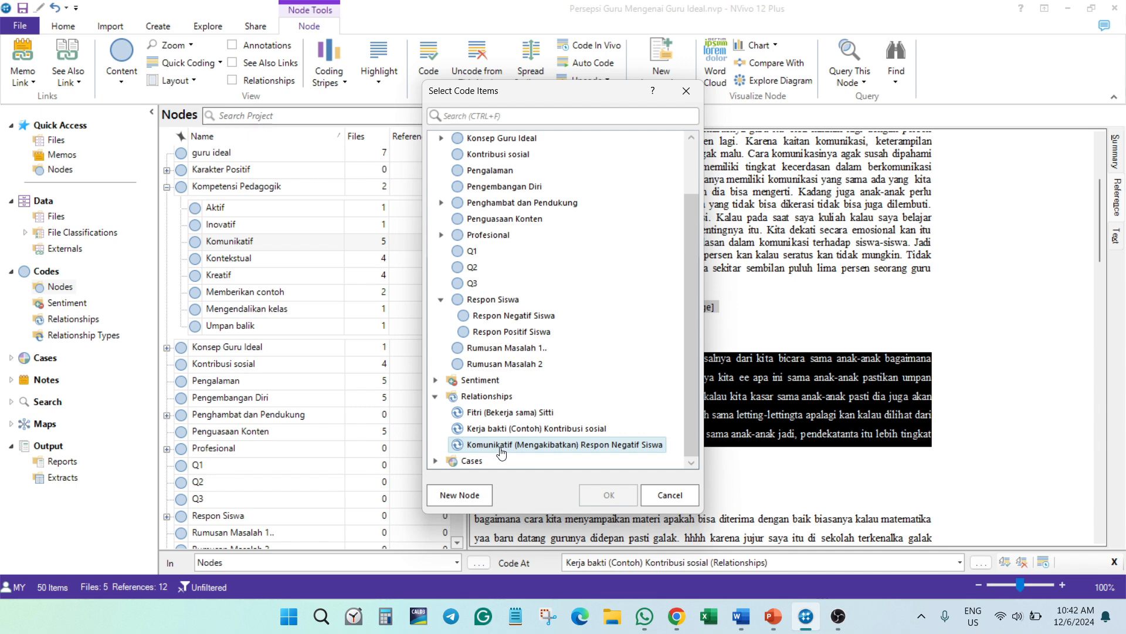
click(605, 444)
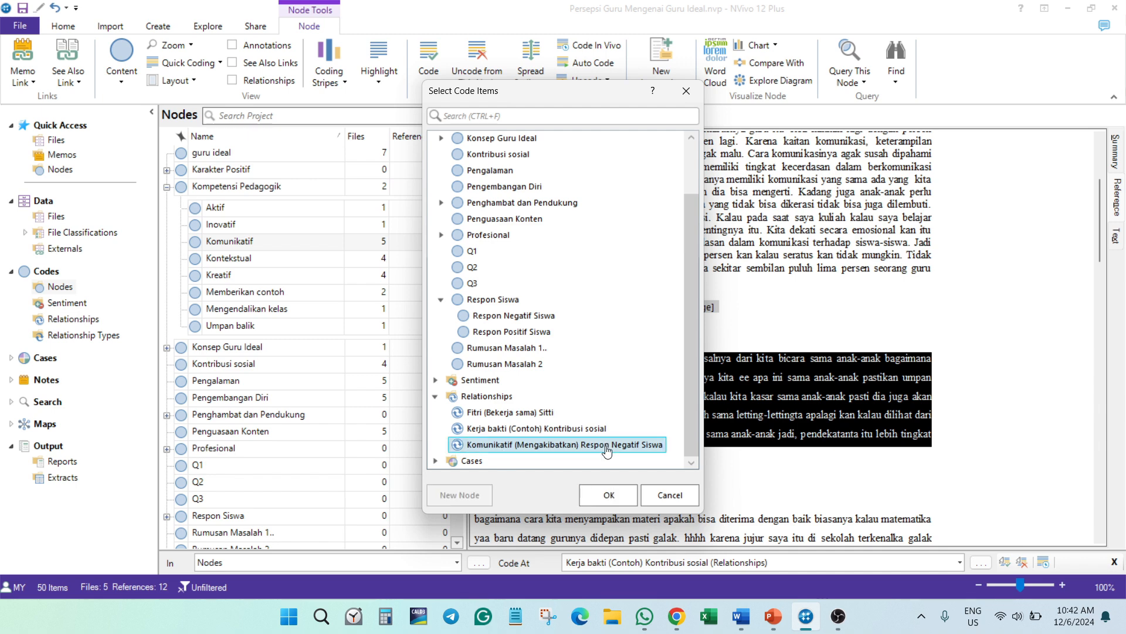
click(609, 495)
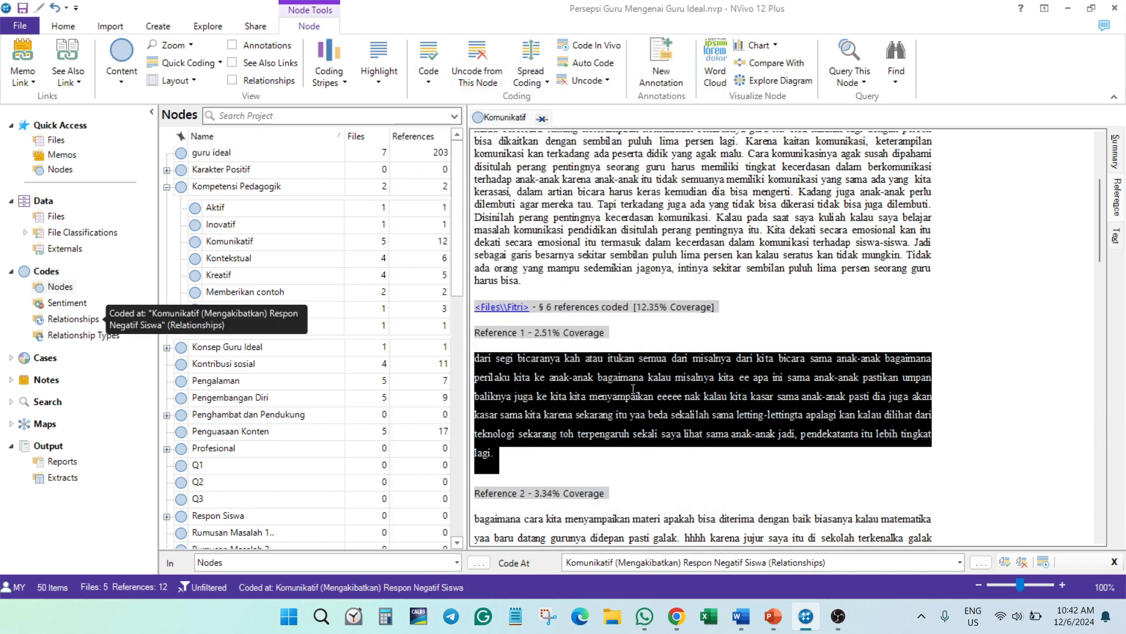
- Code the text from "Cara komunikasinya agak susah dipahami" to "agar mereka tau" to the Komunikatif (Mengakibatkan) Respon Negatif Siswa relationship
scroll(634, 389, up, 5)
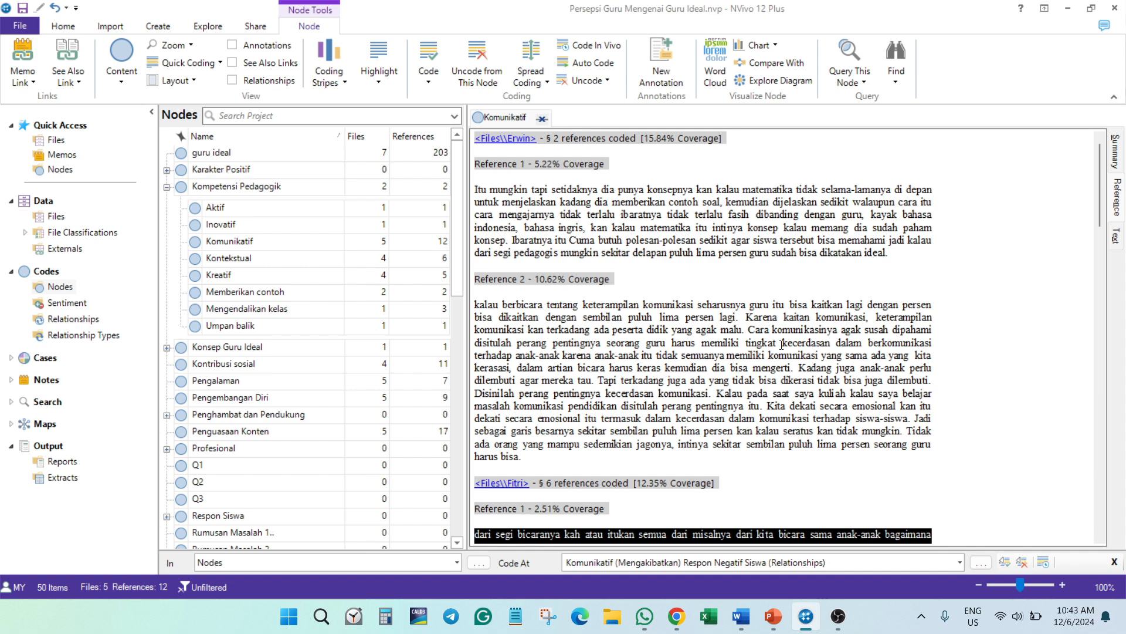
drag(748, 329, 594, 382)
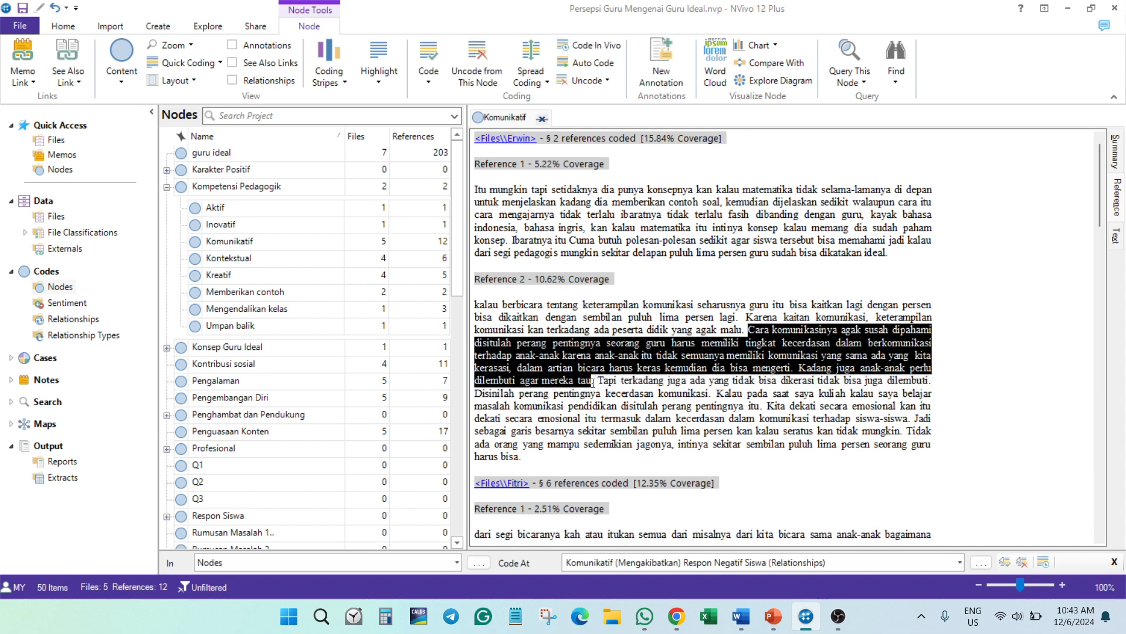
right_click(751, 343)
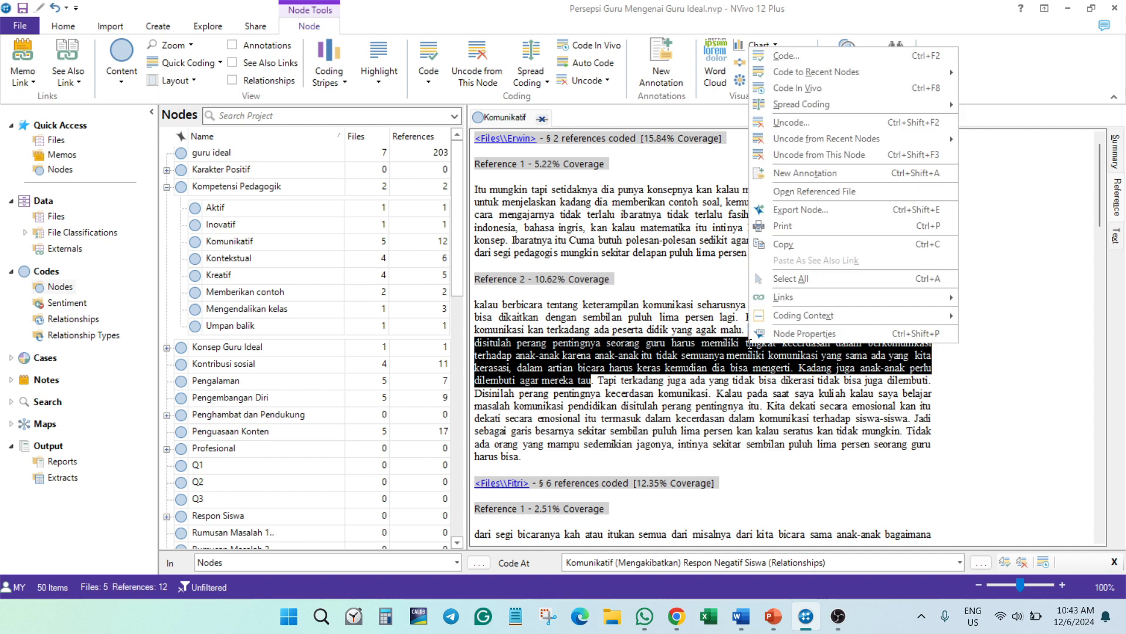
click(787, 56)
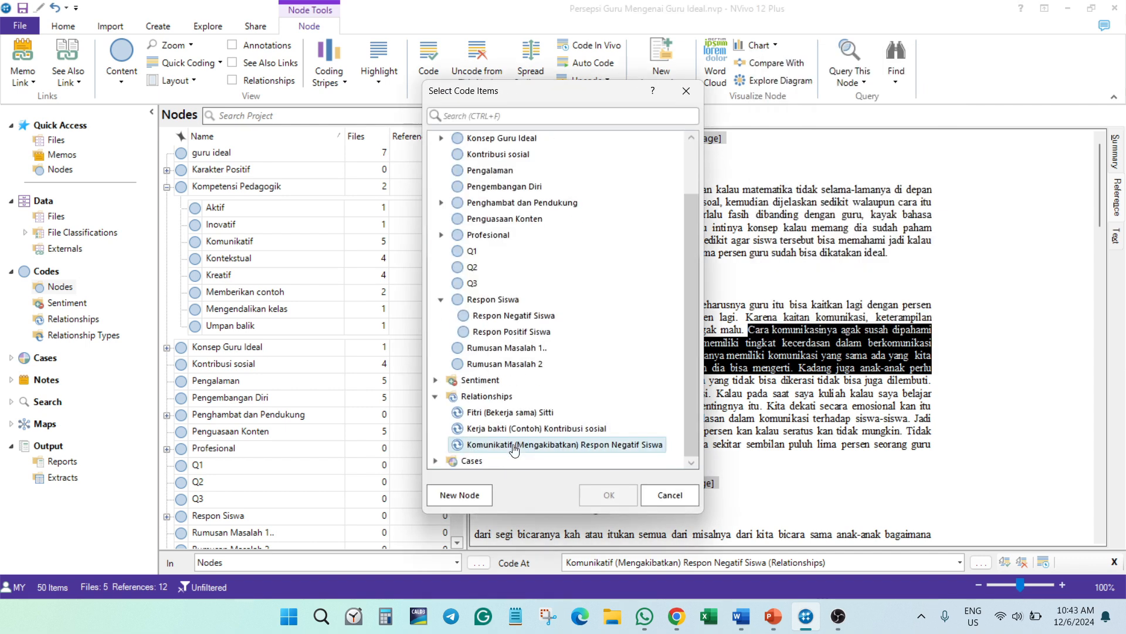
click(534, 444)
click(607, 494)
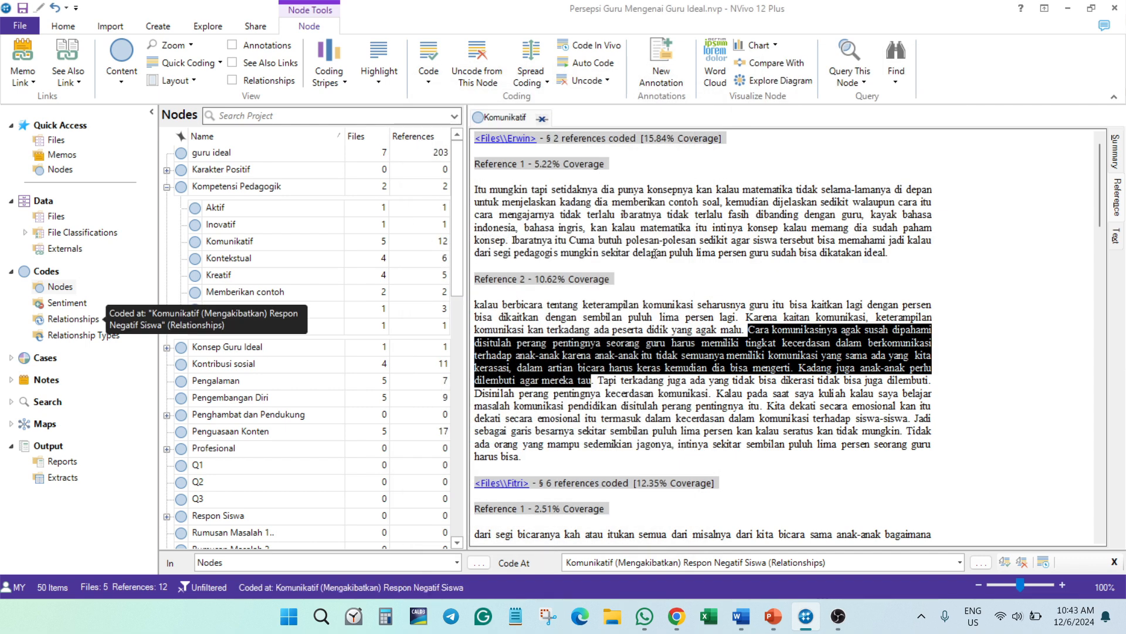
- Review the coded references in the Mengakibatkan relationship, and close both the Komunikatif node and the relationship detail views
scroll(678, 295, down, 5)
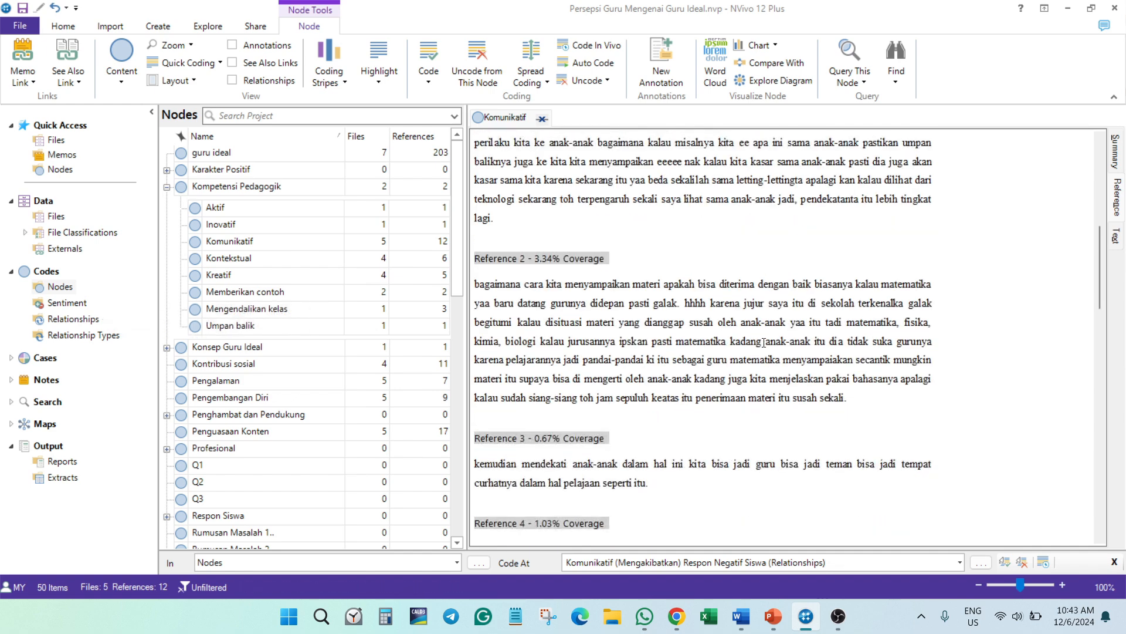
click(74, 319)
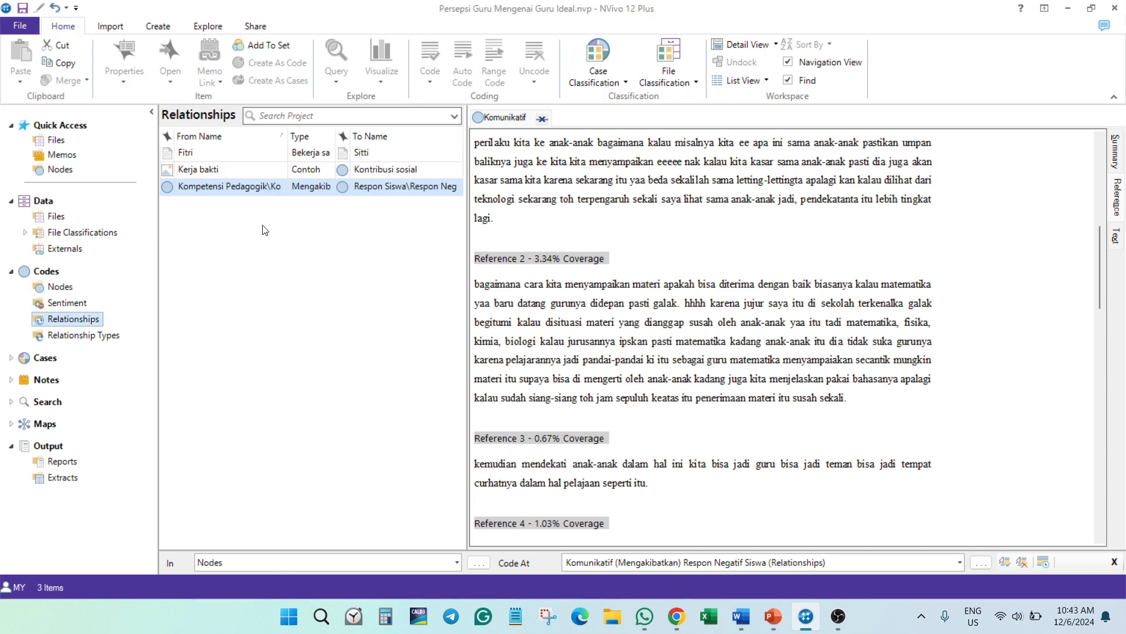
click(245, 157)
click(326, 188)
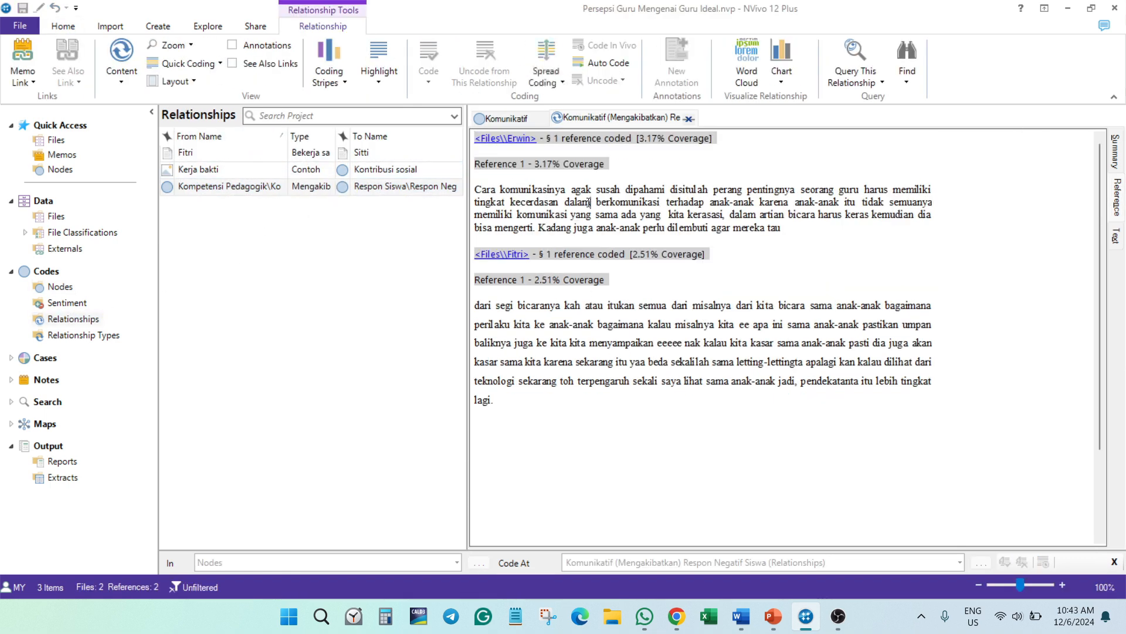
click(540, 119)
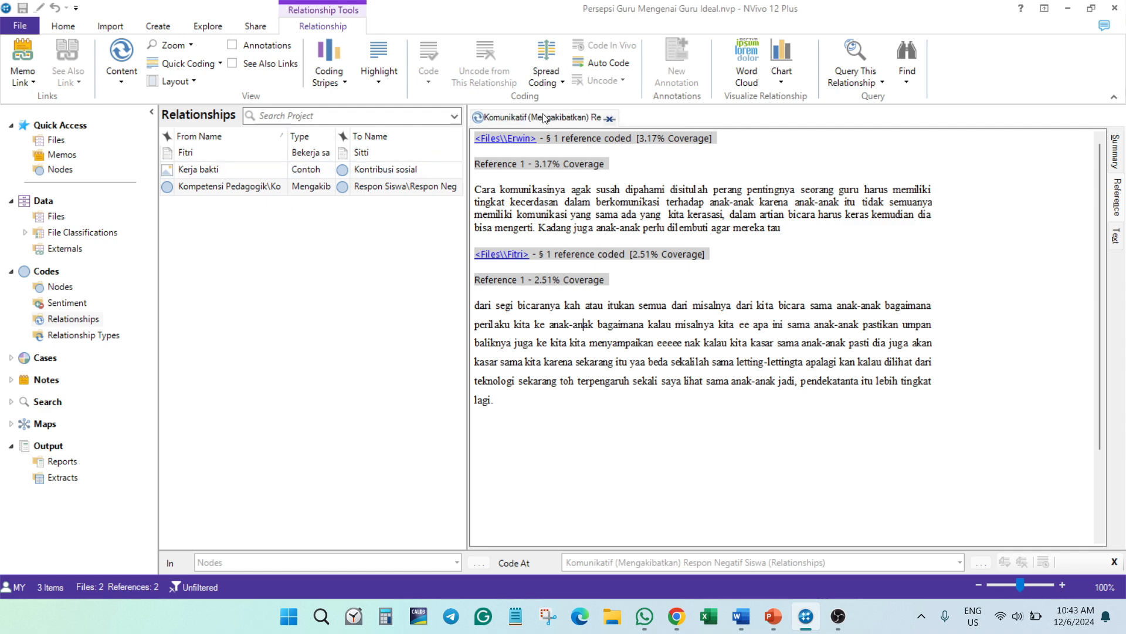
click(610, 118)
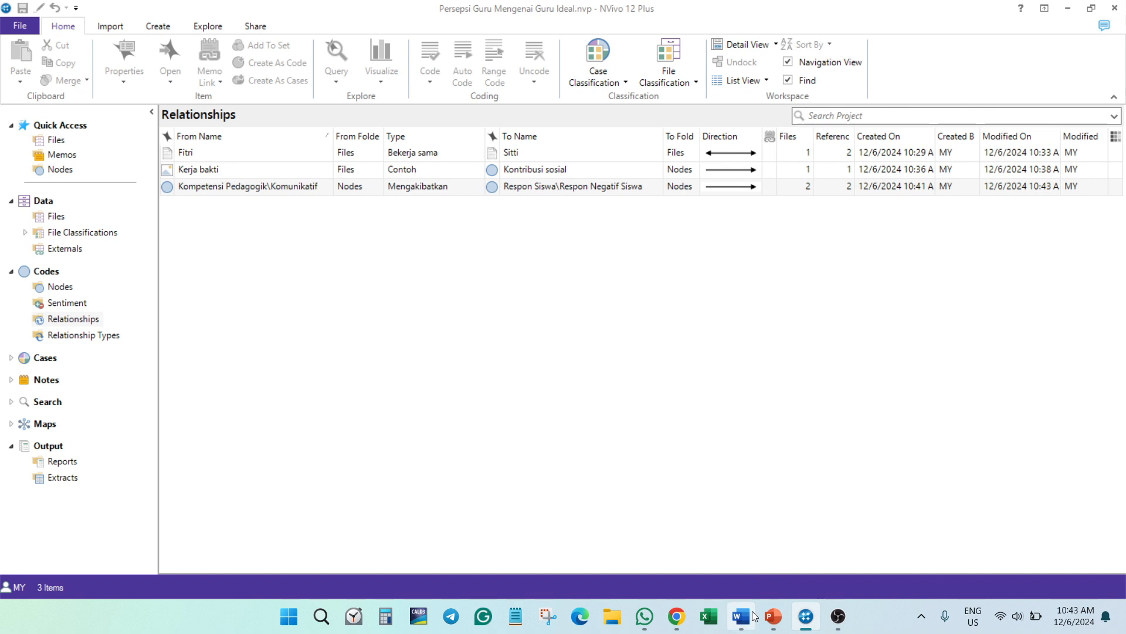
- Start a new relationship and set the Fasilitas node under Penghambat dan Pendukung as its From item
right_click(259, 274)
click(288, 284)
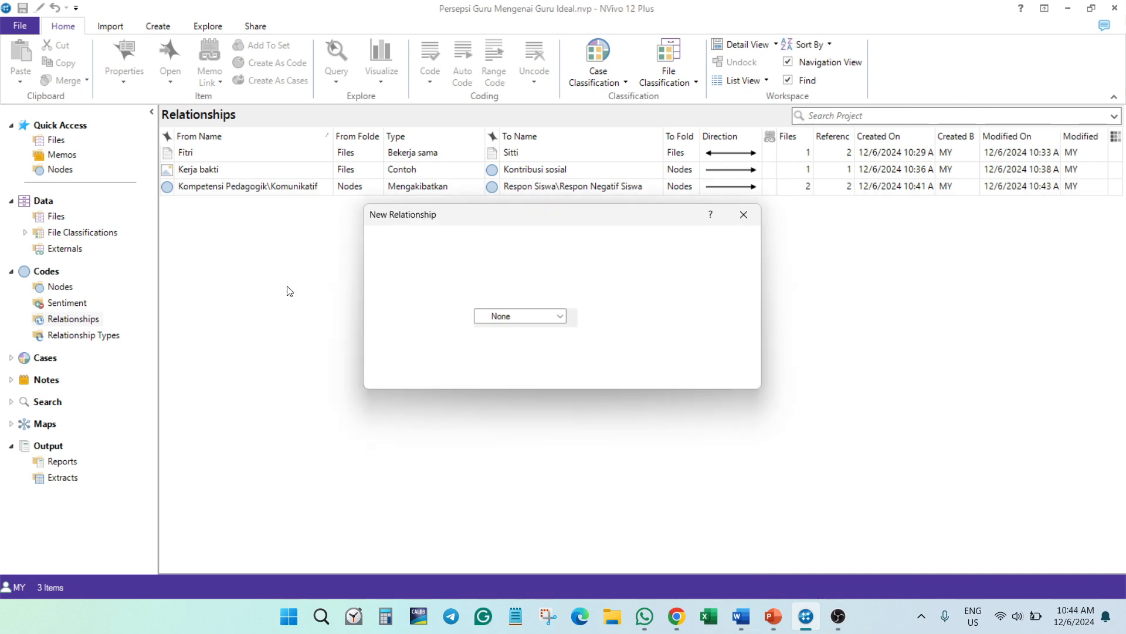
click(706, 244)
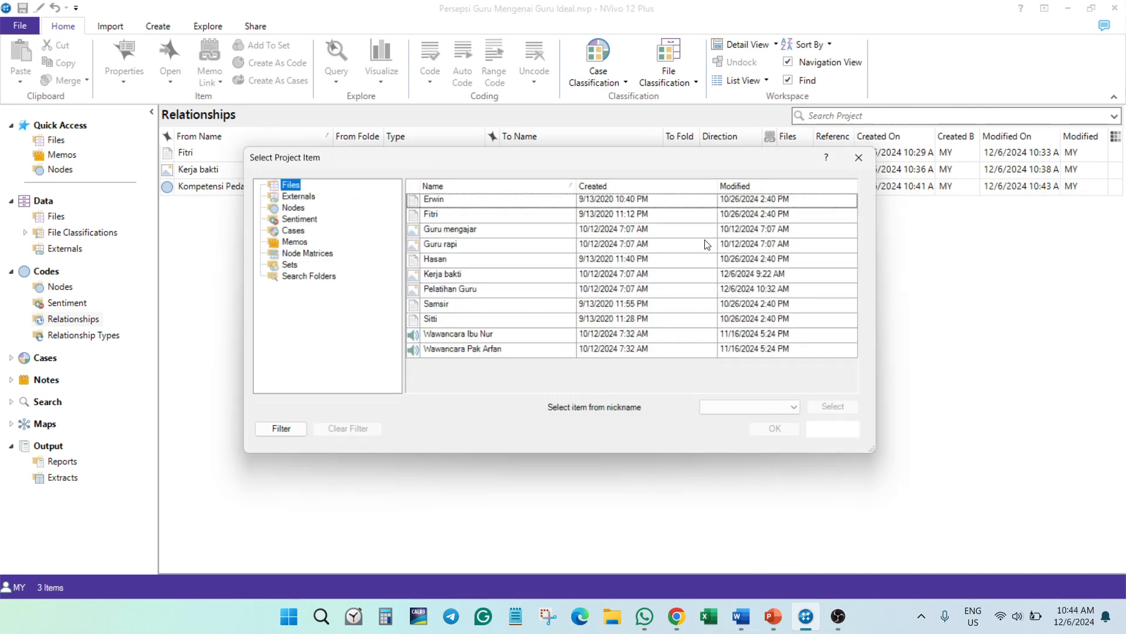
click(288, 207)
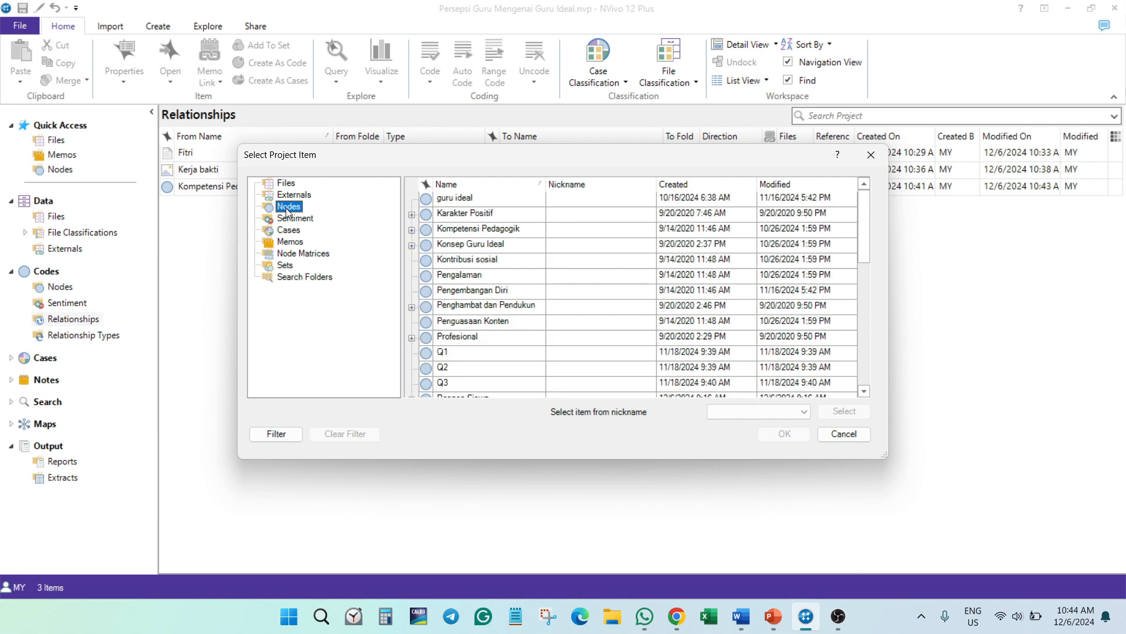
click(412, 308)
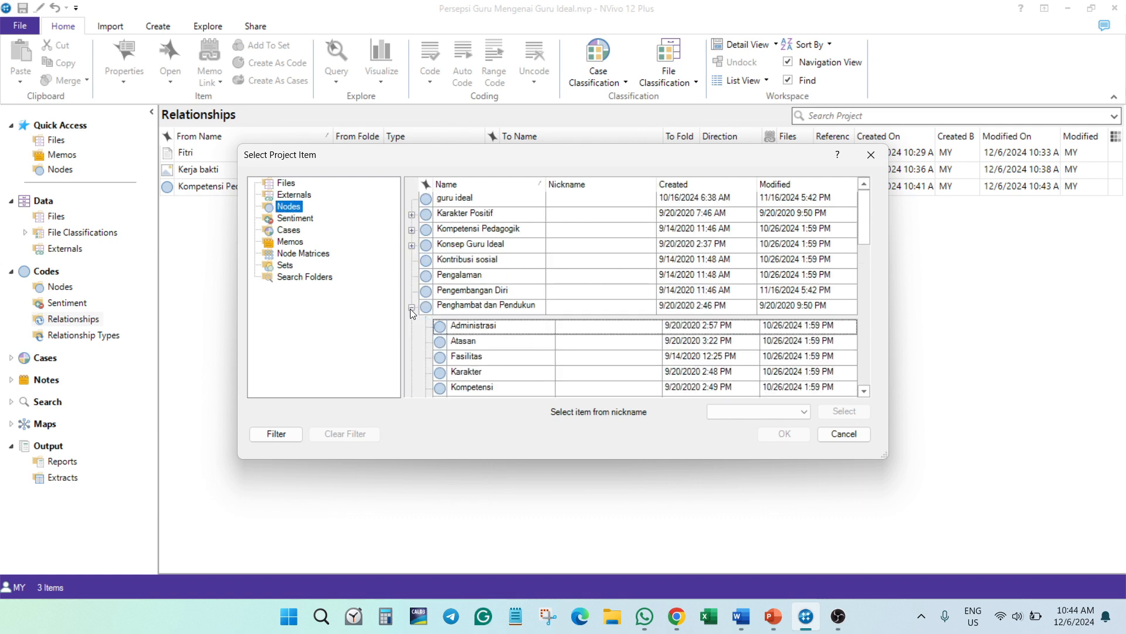
click(483, 357)
click(779, 435)
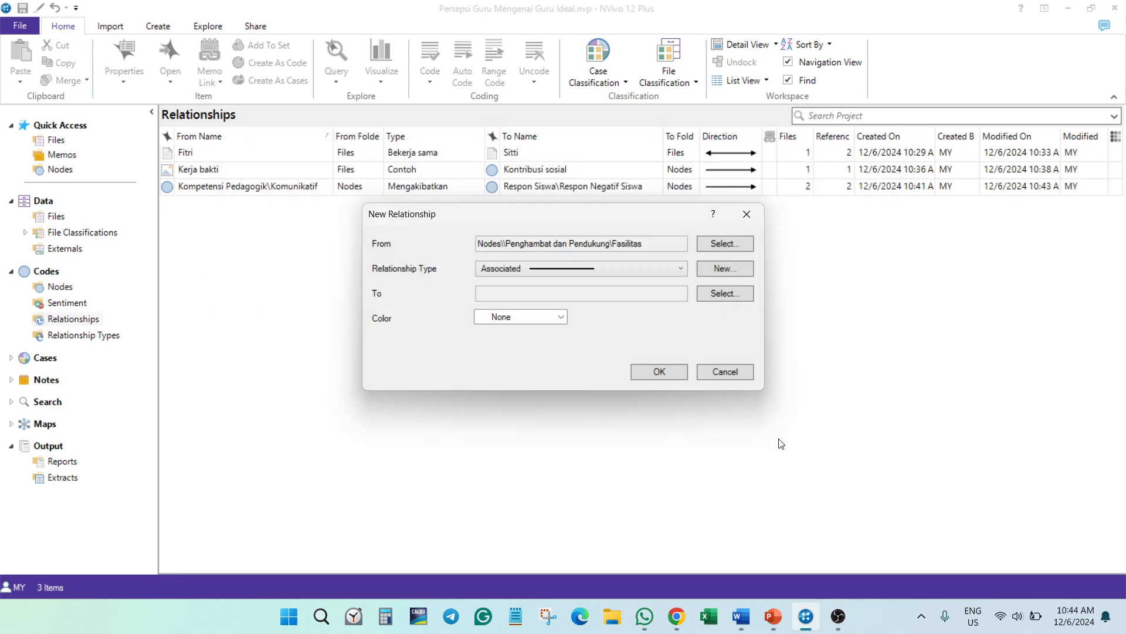
- Create the relationship type Mempengaruhi with a One Way direction for the new relationship
click(725, 268)
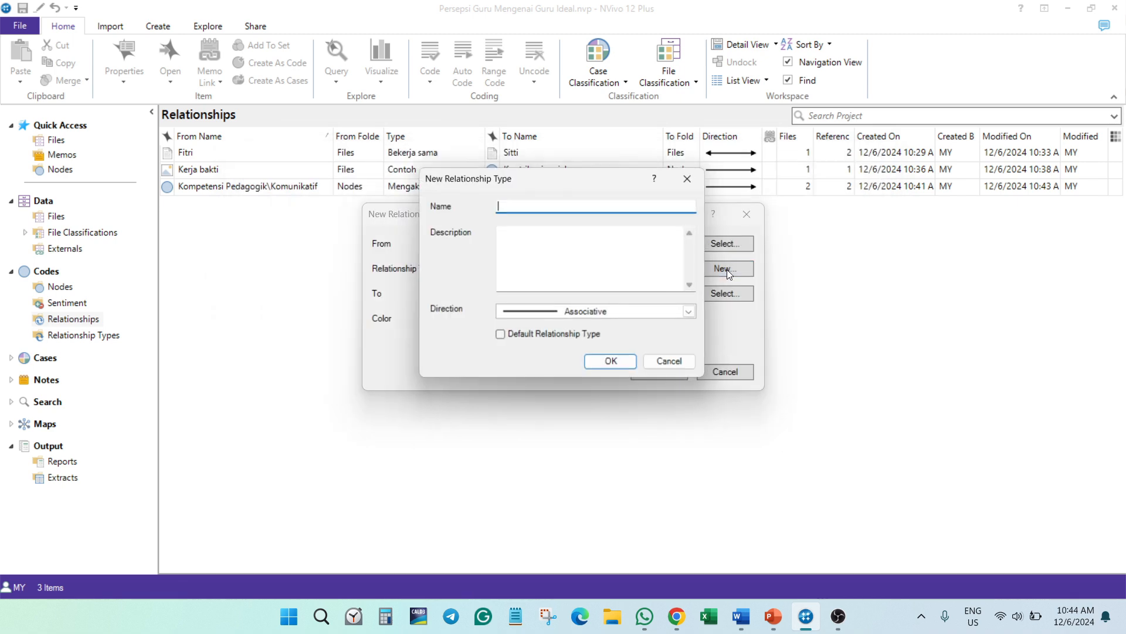
click(665, 314)
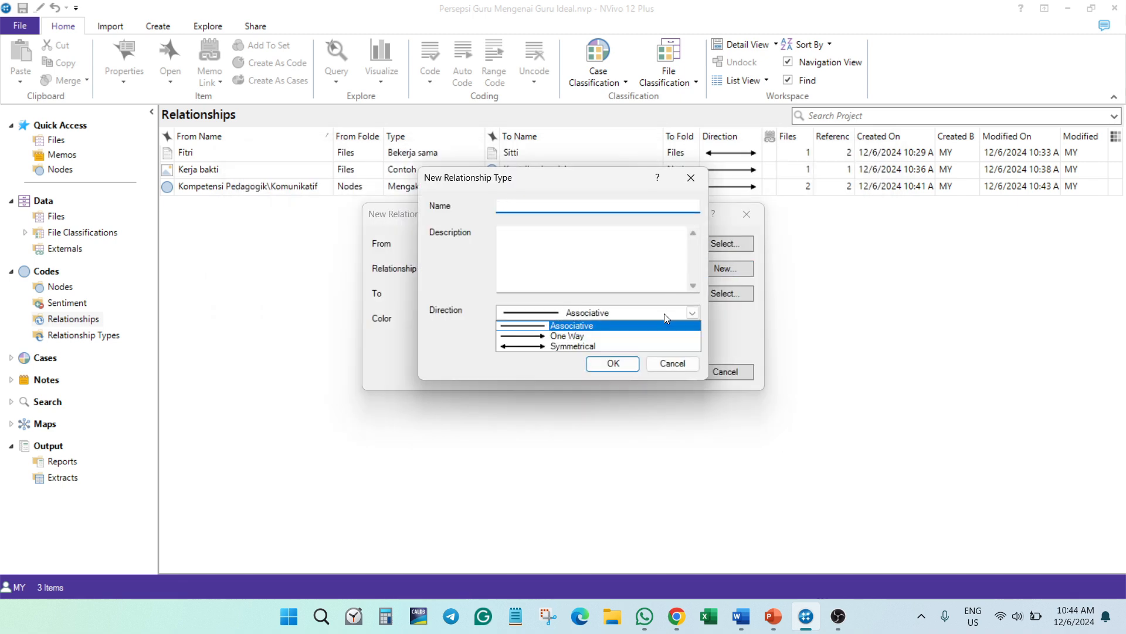
click(587, 337)
click(532, 207)
text(Mempengaruhi)
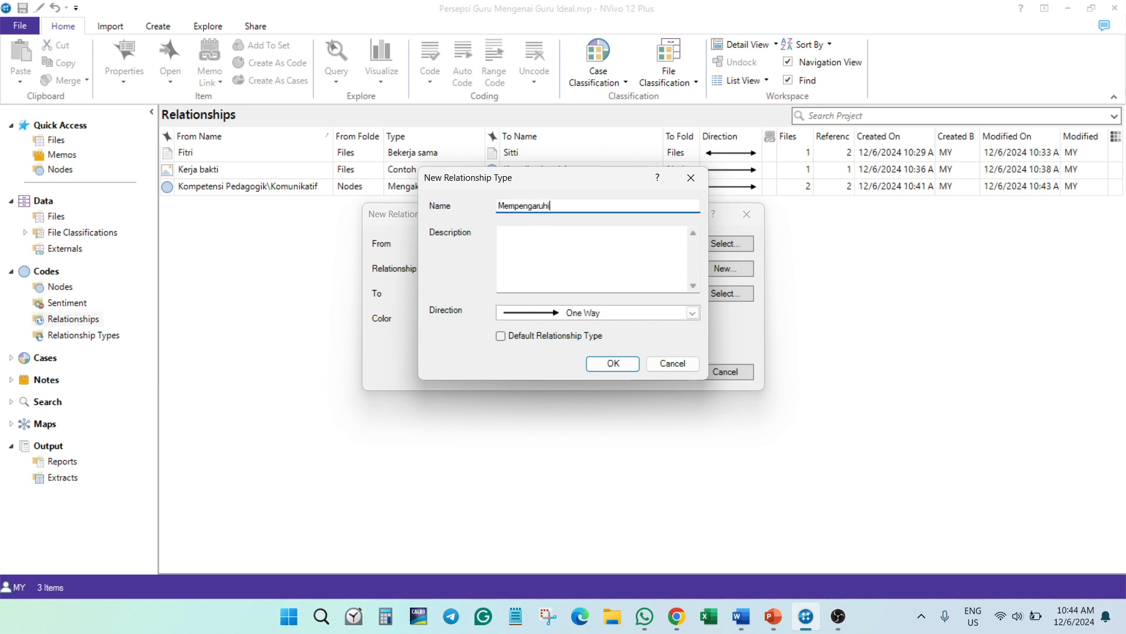
click(624, 361)
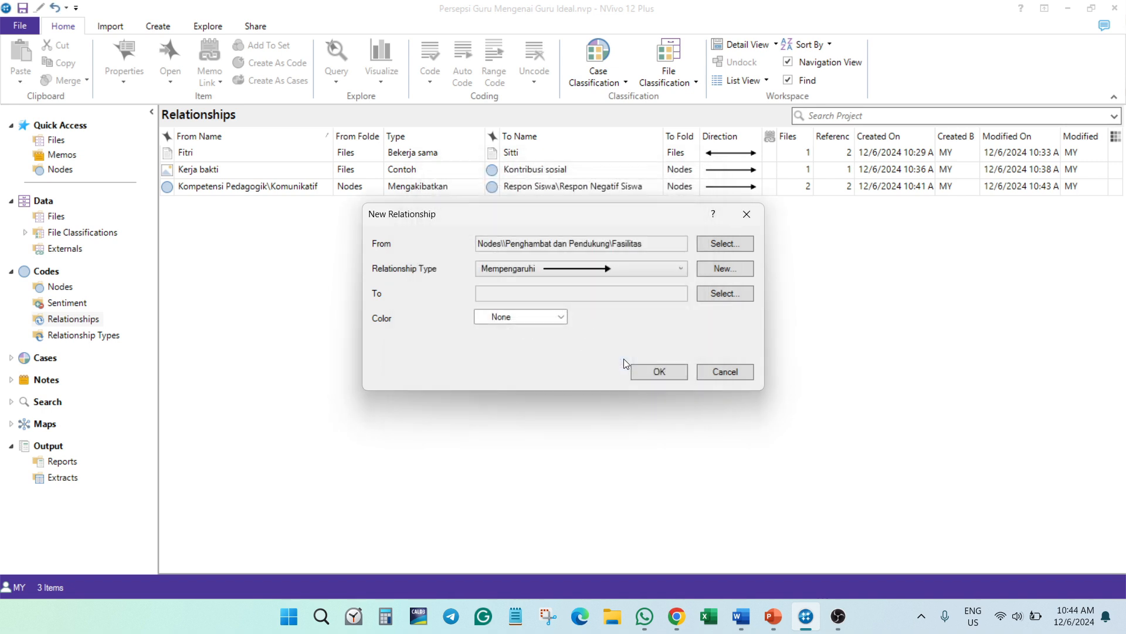
- Set the guru ideal node as the new relationship's To item and create the relationship
click(726, 292)
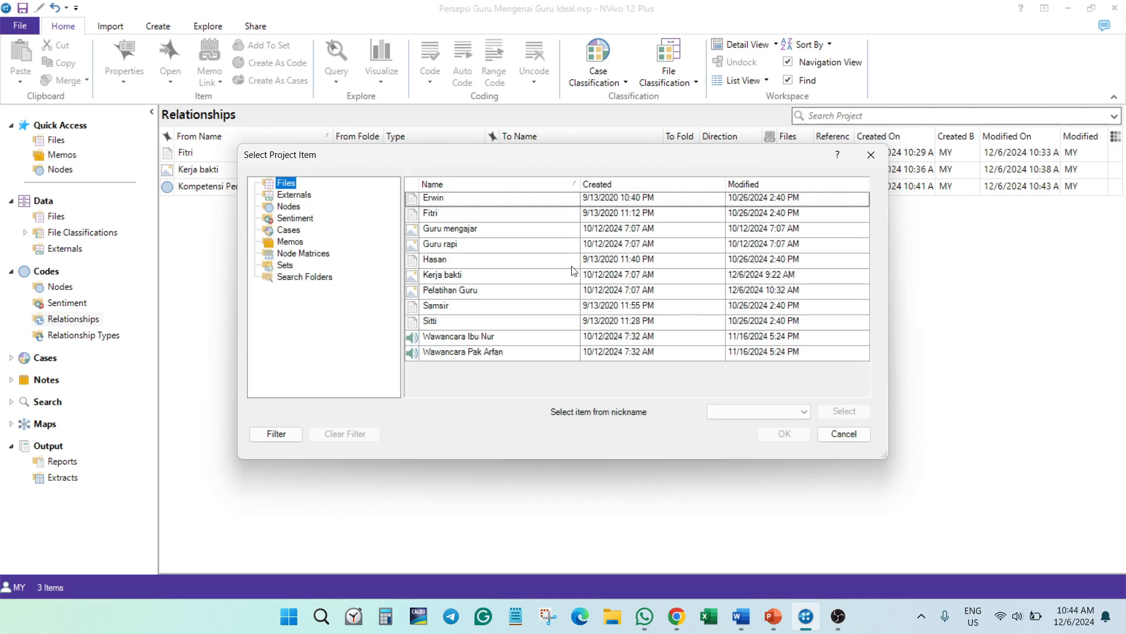
click(288, 206)
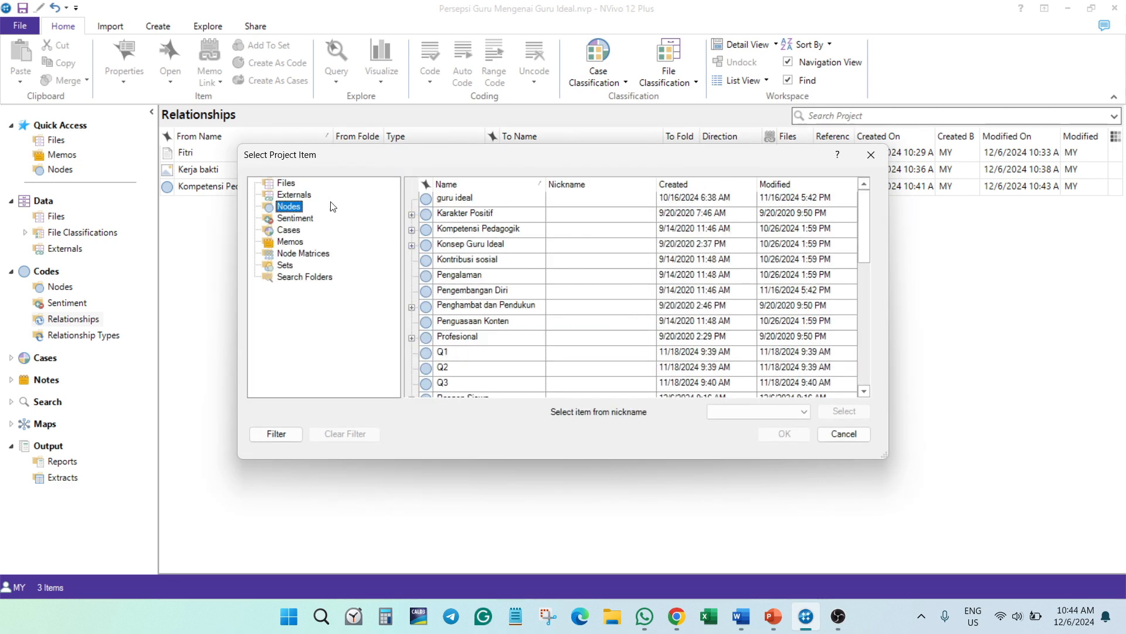
click(458, 198)
click(805, 435)
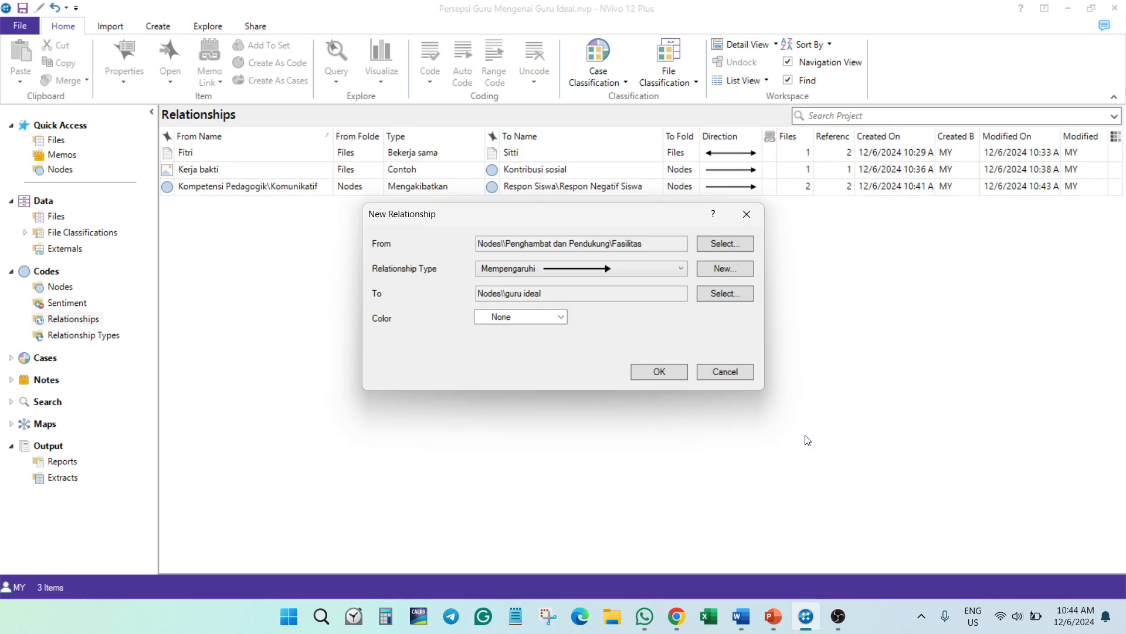
click(677, 374)
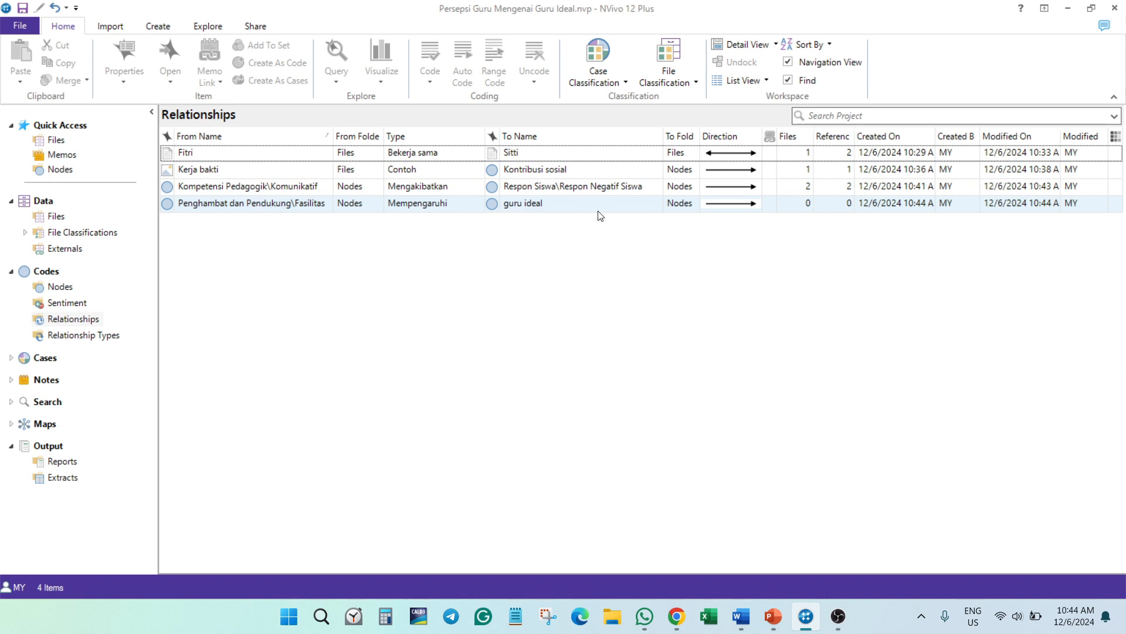
- Open the Fasilitas node under Penghambat dan Pendukung to show its coded references
click(538, 205)
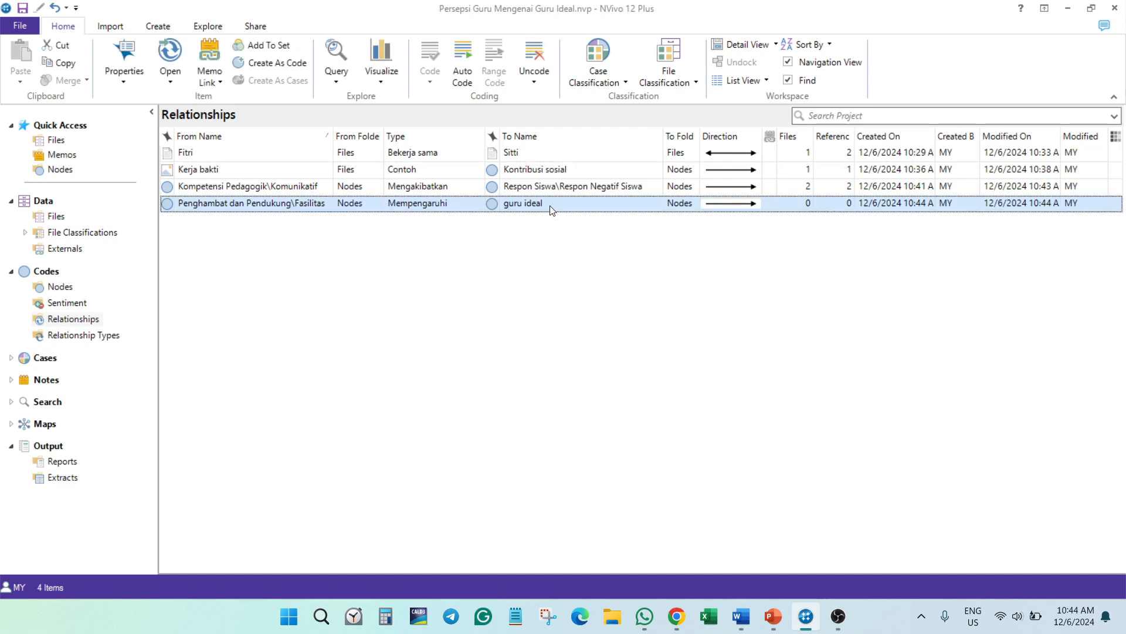
click(59, 286)
click(172, 415)
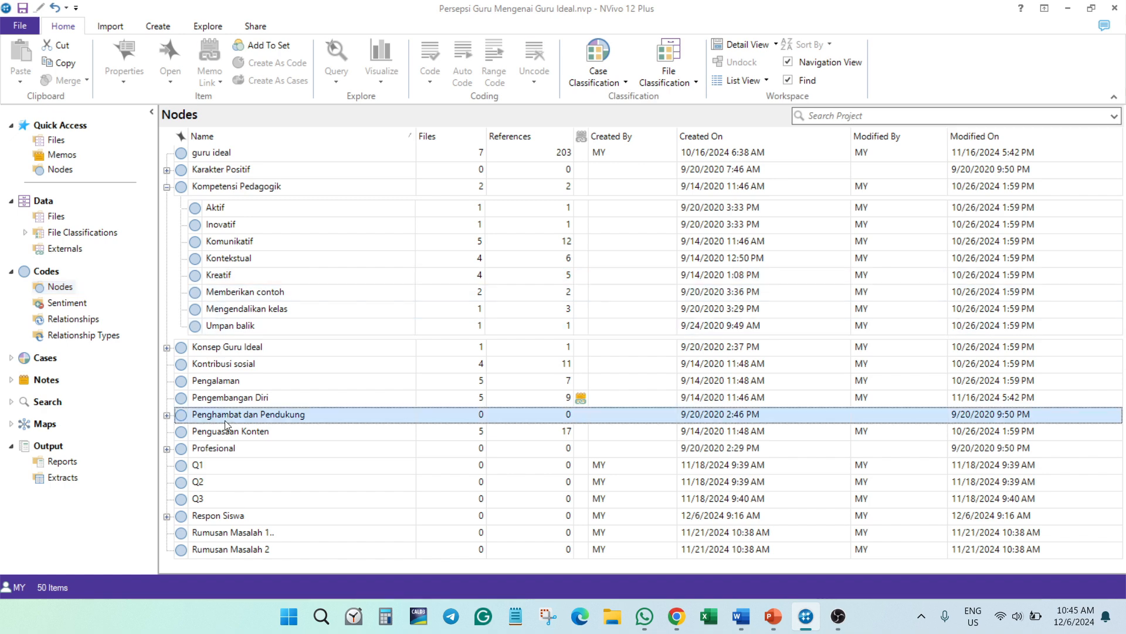
click(167, 416)
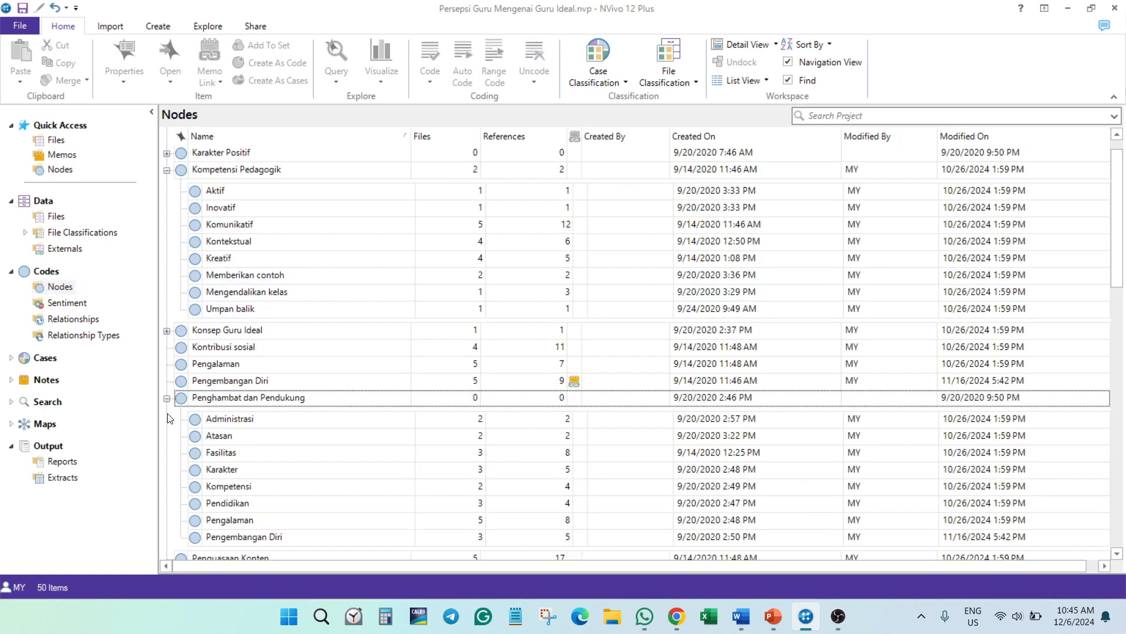
double_click(233, 451)
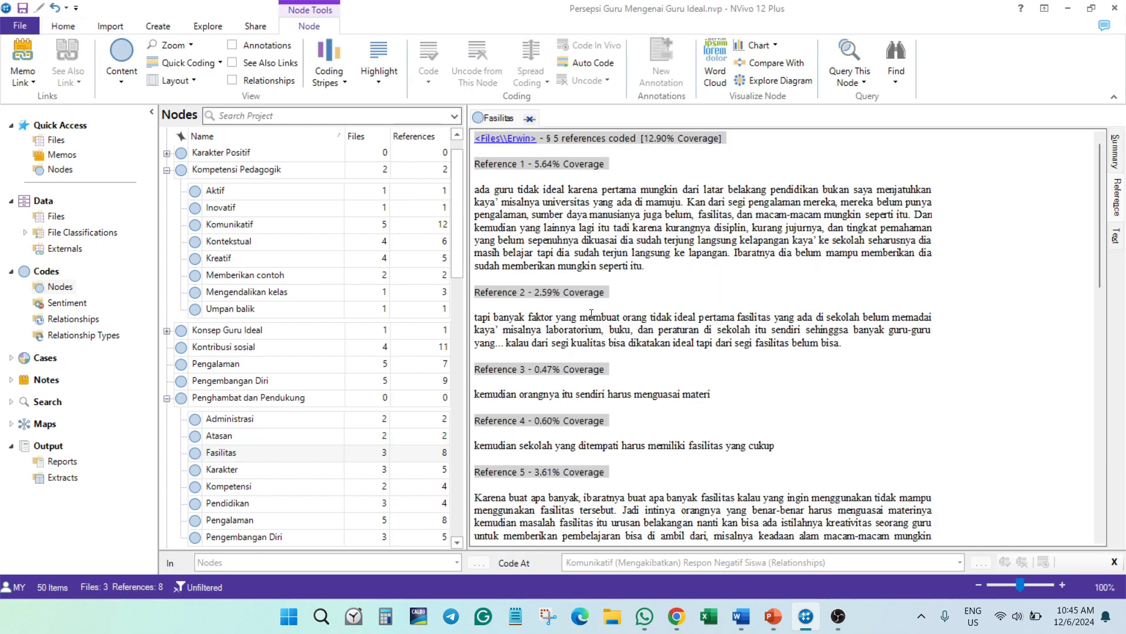
- Code the Reference 2 passage of the Fasilitas node's first file at the relationship Fasilitas (Mempengaruhi) guru ideal
drag(841, 342, 470, 319)
right_click(493, 330)
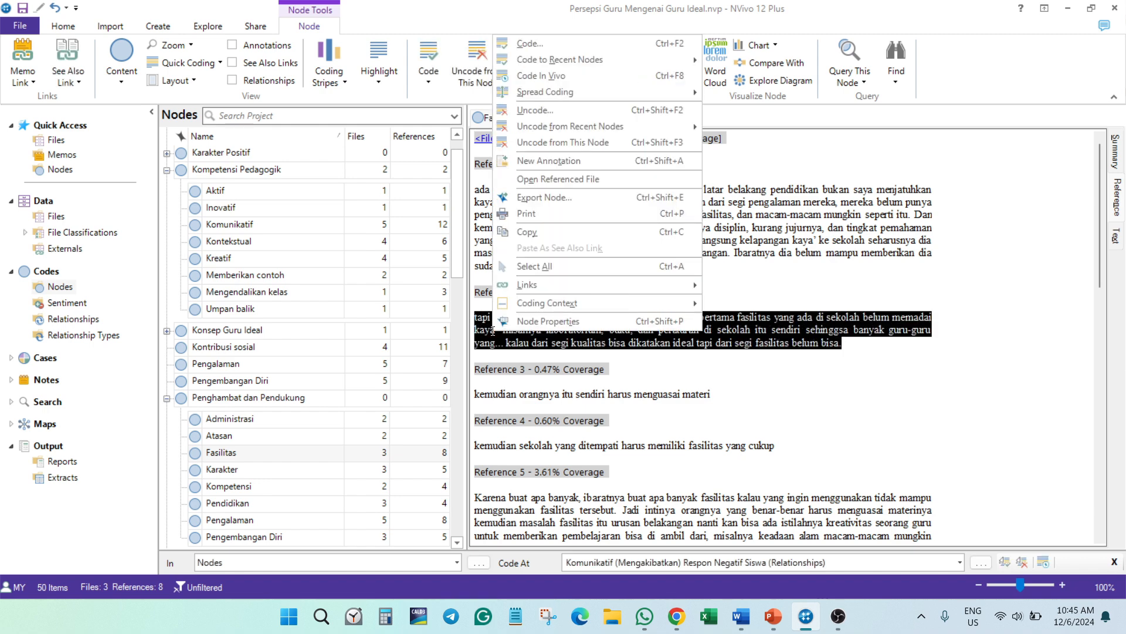
click(531, 44)
scroll(536, 266, down, 1)
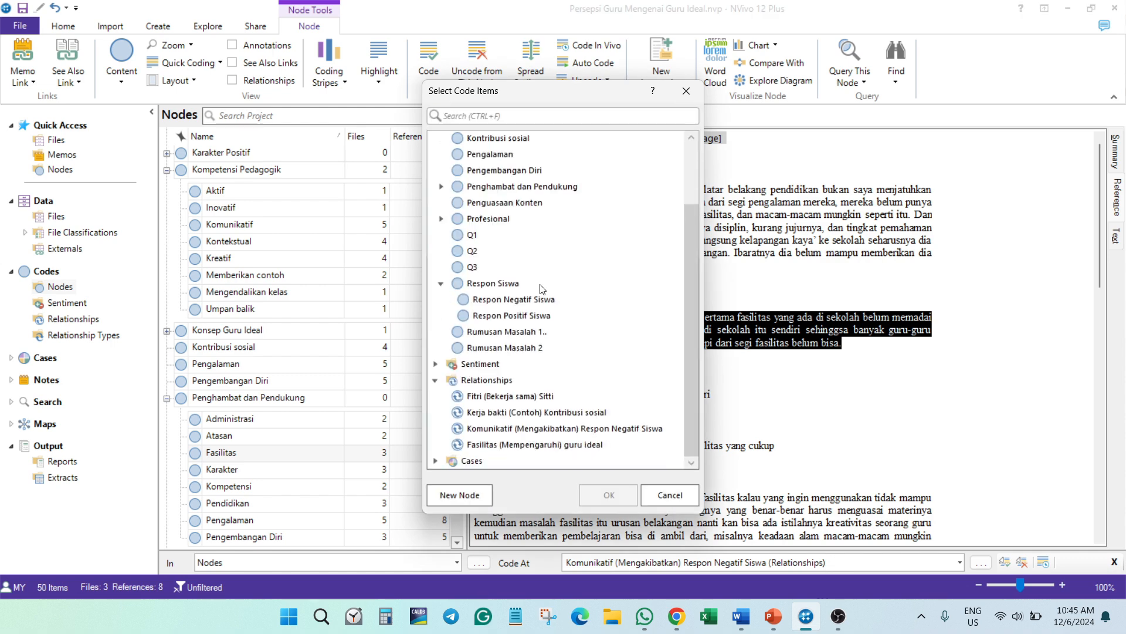
click(527, 445)
click(602, 489)
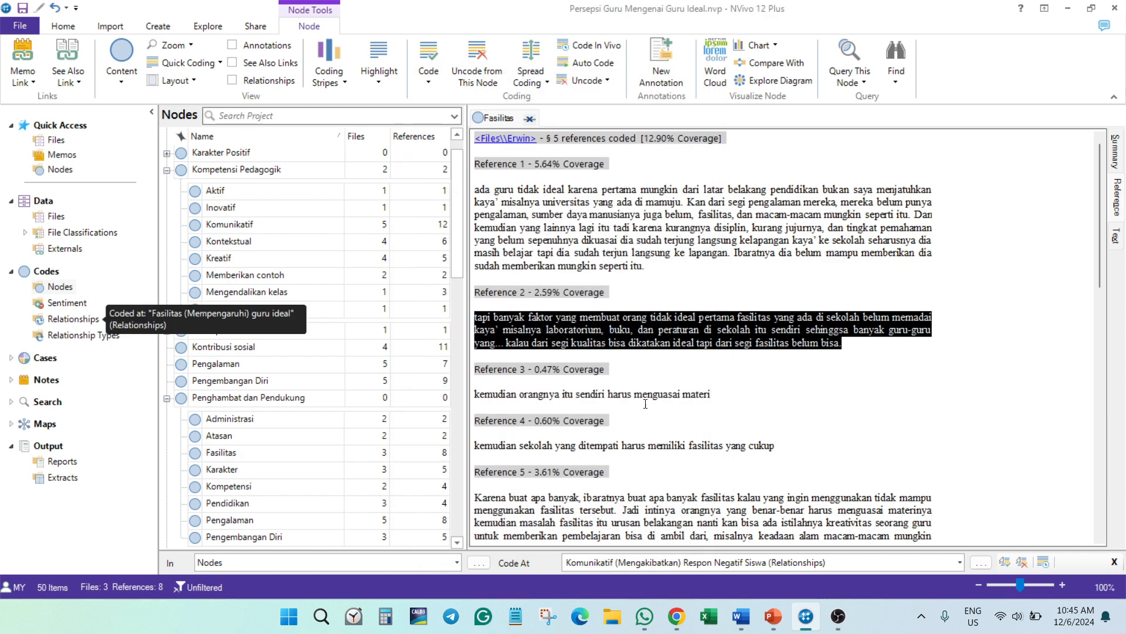
- Code the Reference 5 passage of the same file at the Fasilitas (Mempengaruhi) guru ideal relationship as well
scroll(609, 360, down, 3)
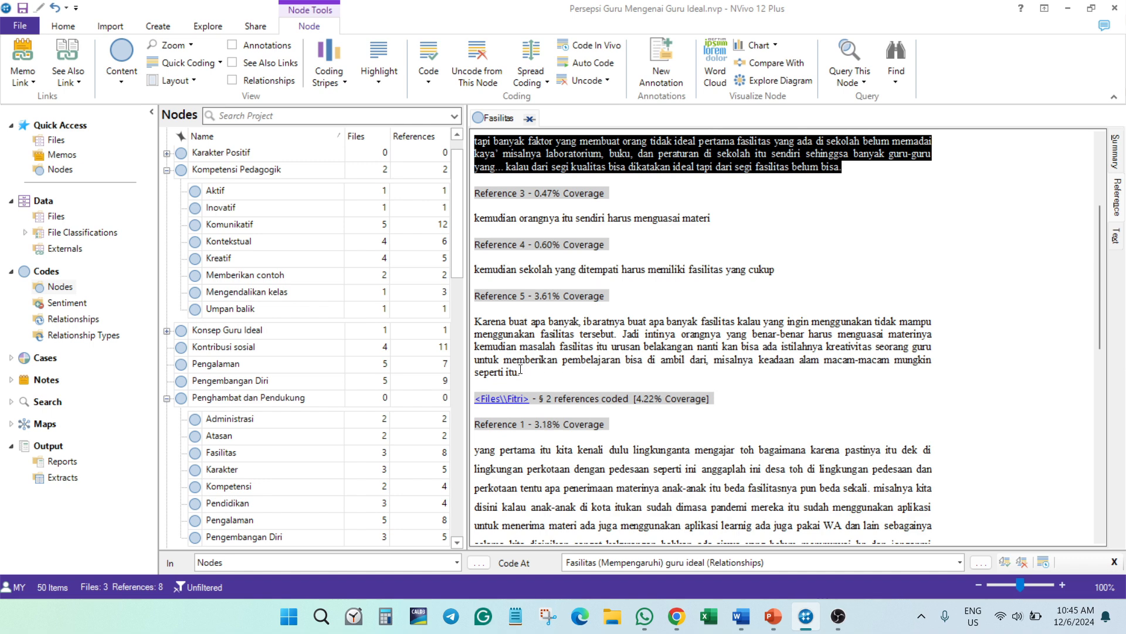
drag(522, 373, 473, 322)
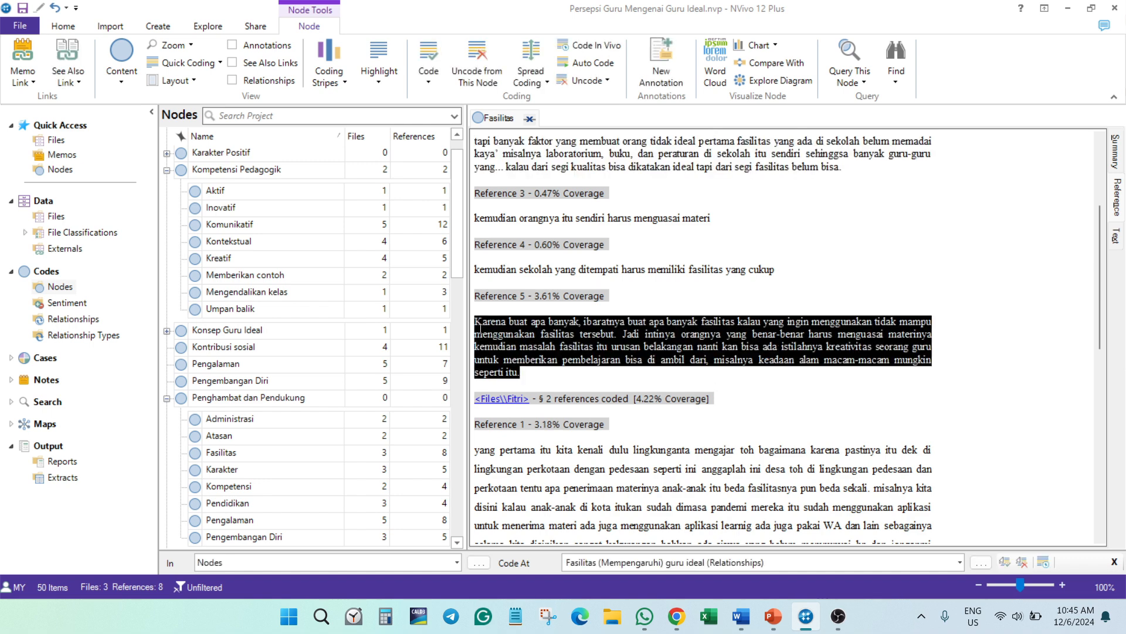
right_click(492, 342)
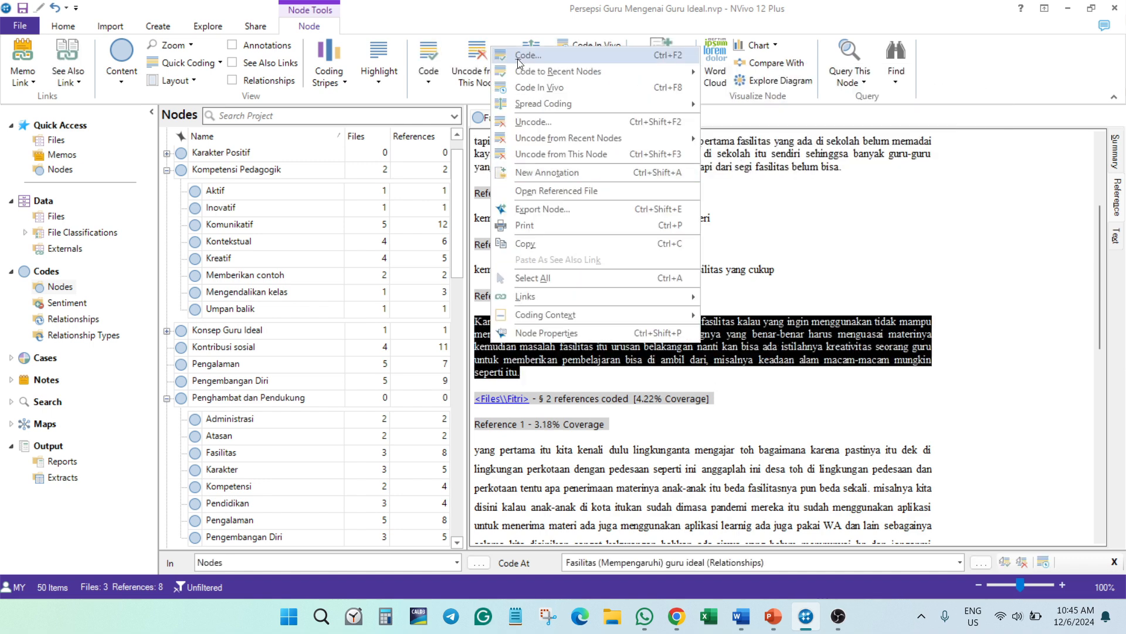
mouse_move(530, 71)
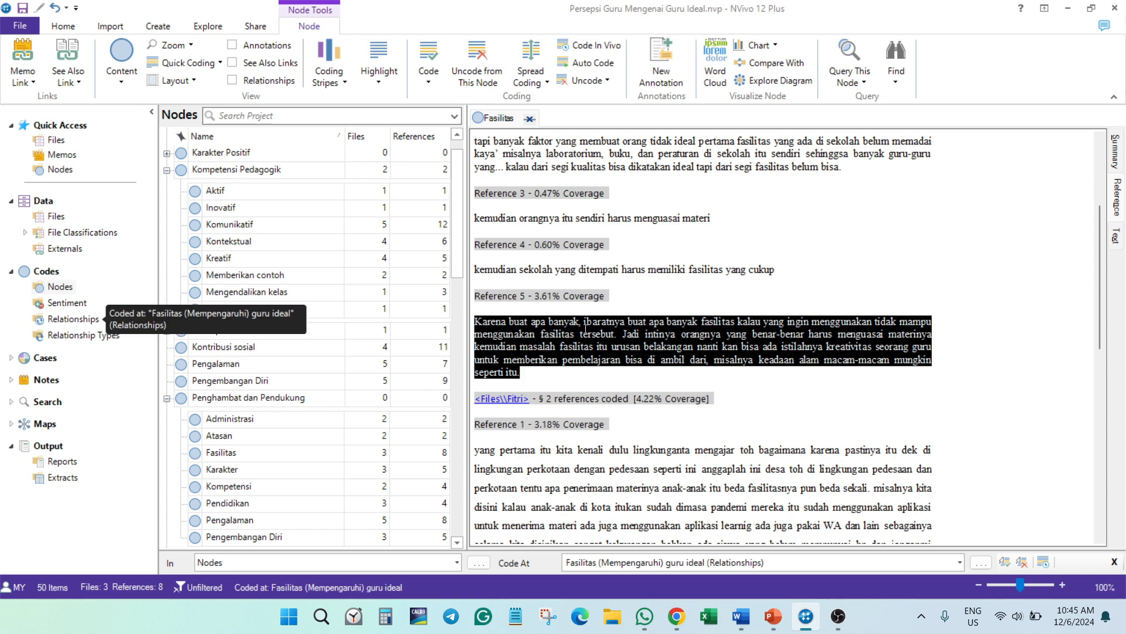
- Collapse the Kompetensi Pedagogik node and close the Fasilitas node's detail view
scroll(721, 373, down, 3)
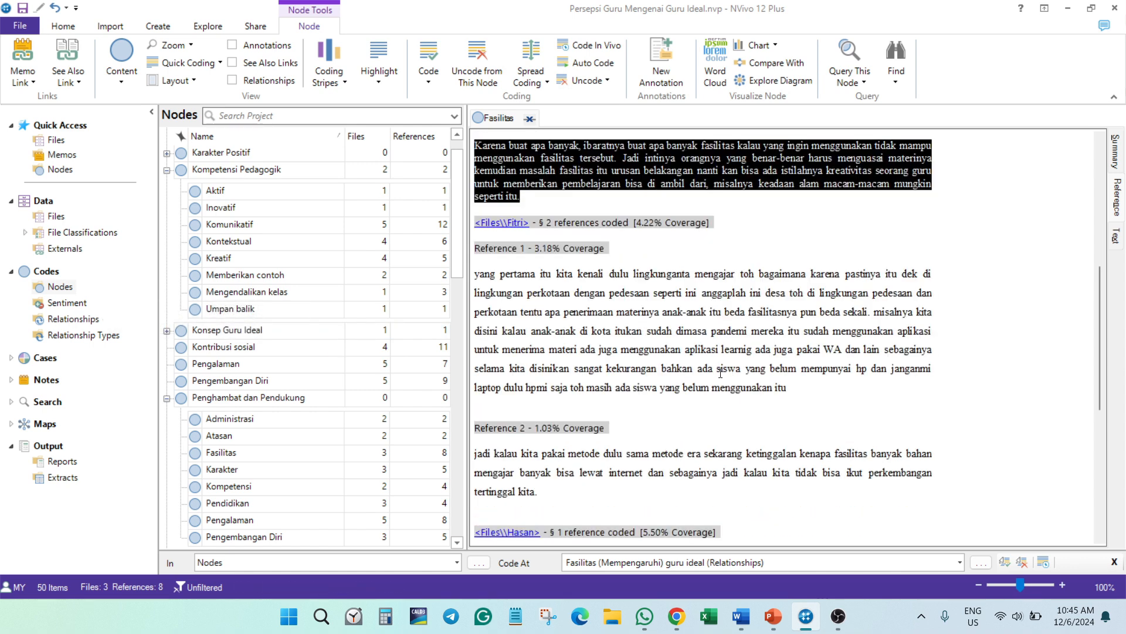
click(160, 352)
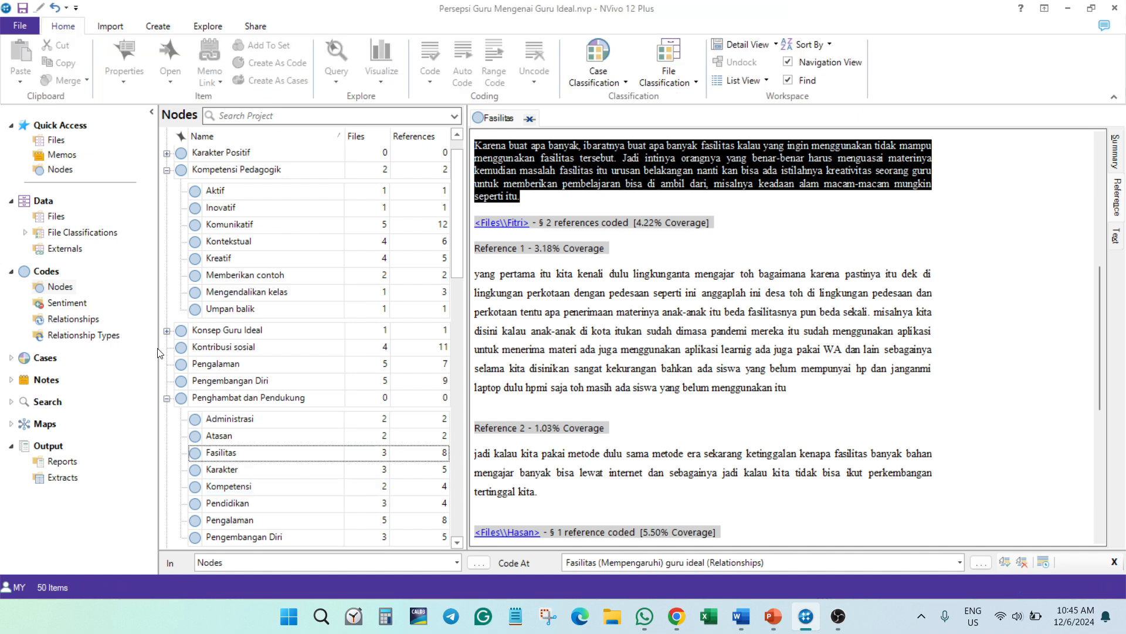
click(167, 170)
click(530, 118)
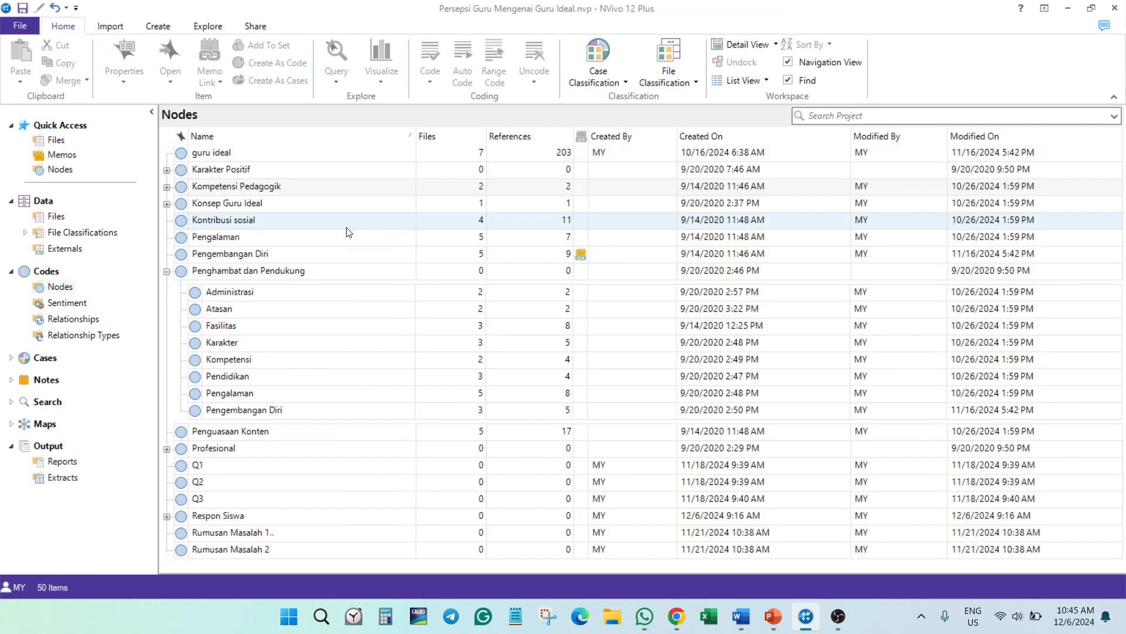
- Review the relationships list and the defined relationship types, including Mempengaruhi, Mengakibatkan and Bekerja sama, and return to the relationships
click(82, 335)
click(73, 318)
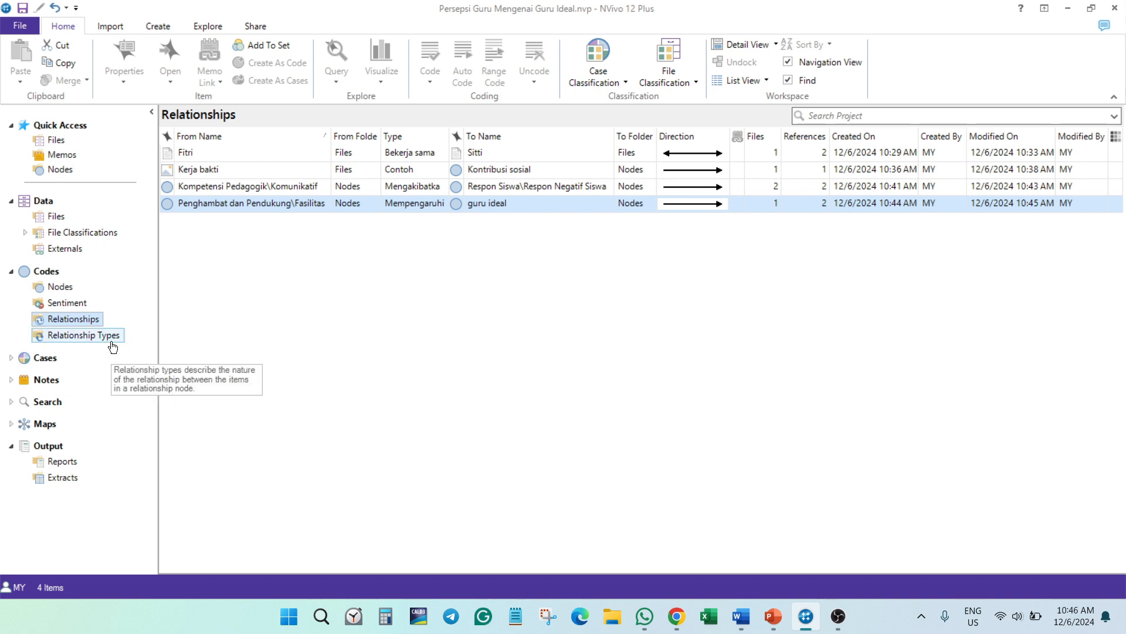
click(70, 334)
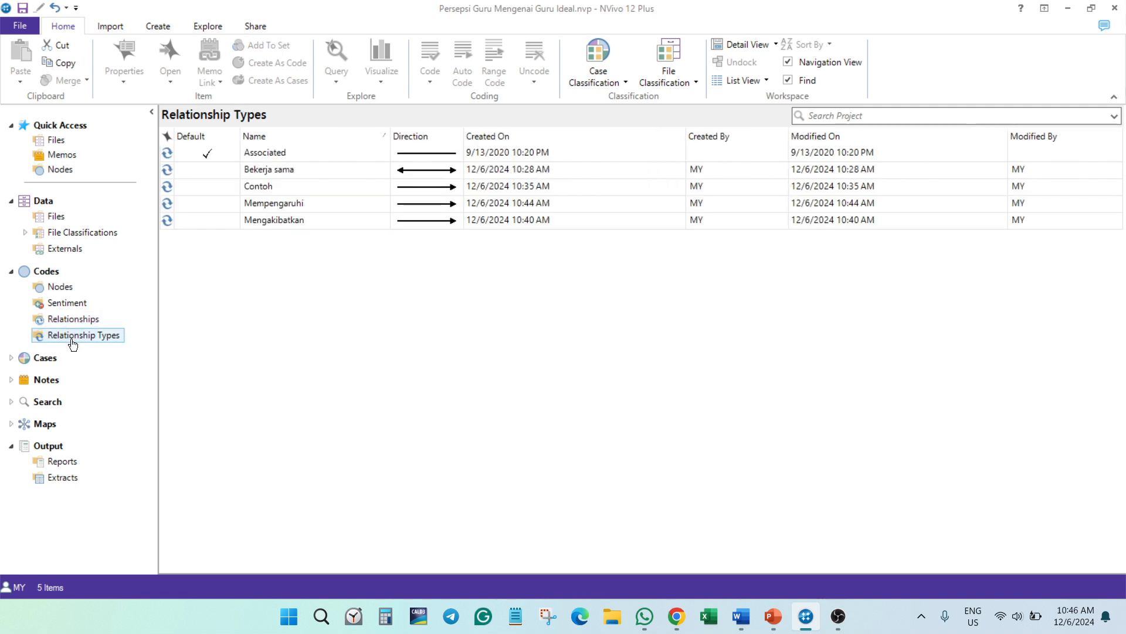
click(265, 203)
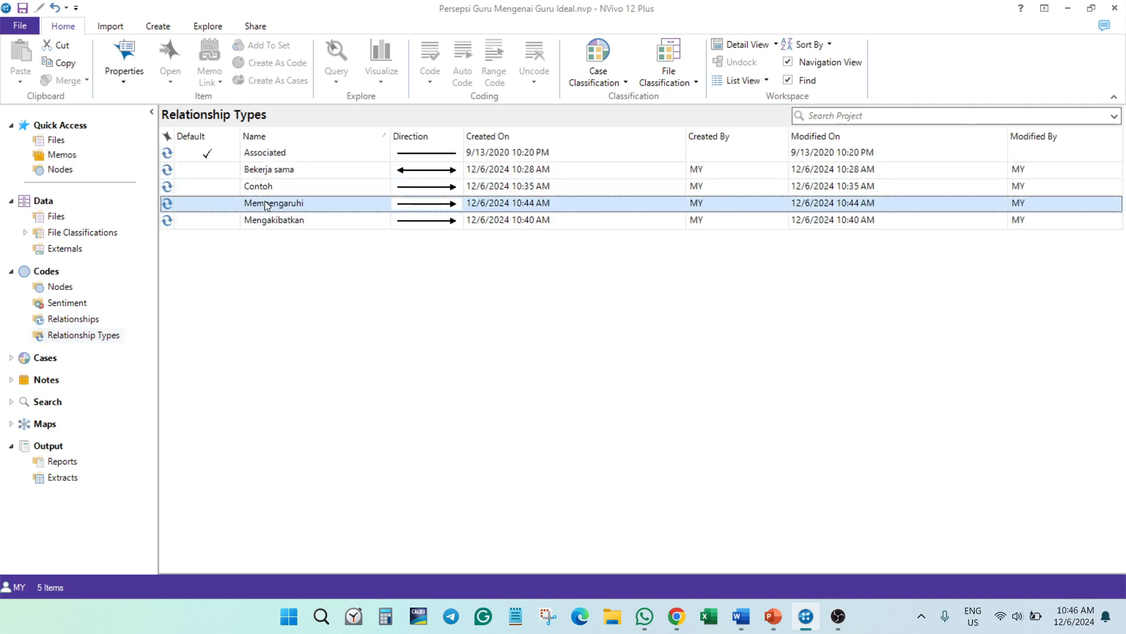
click(272, 221)
click(272, 171)
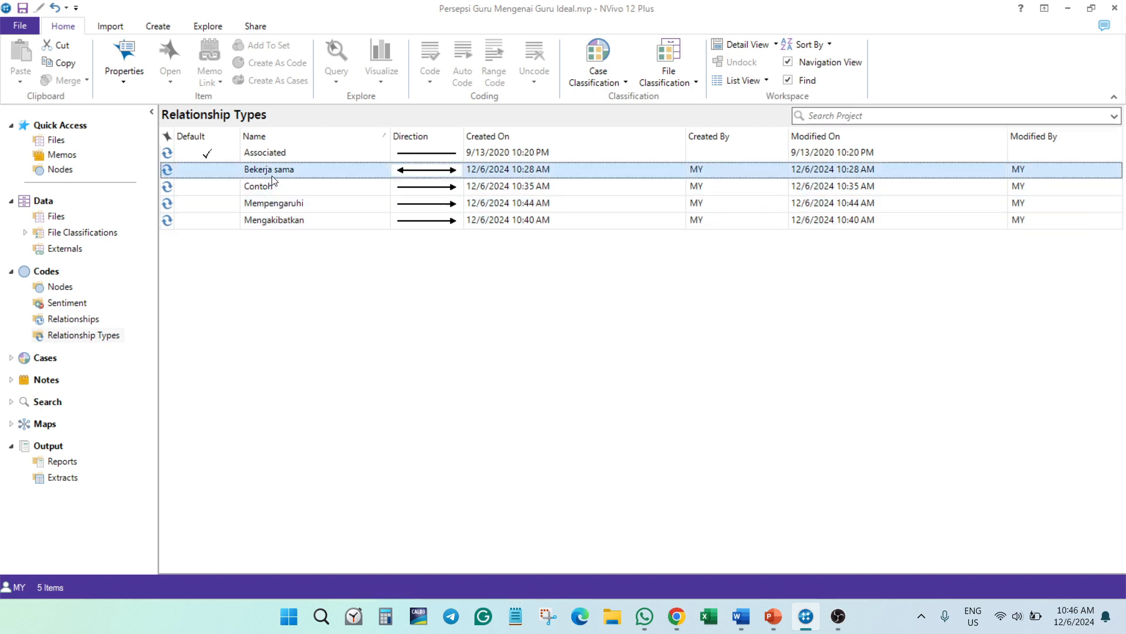
click(76, 322)
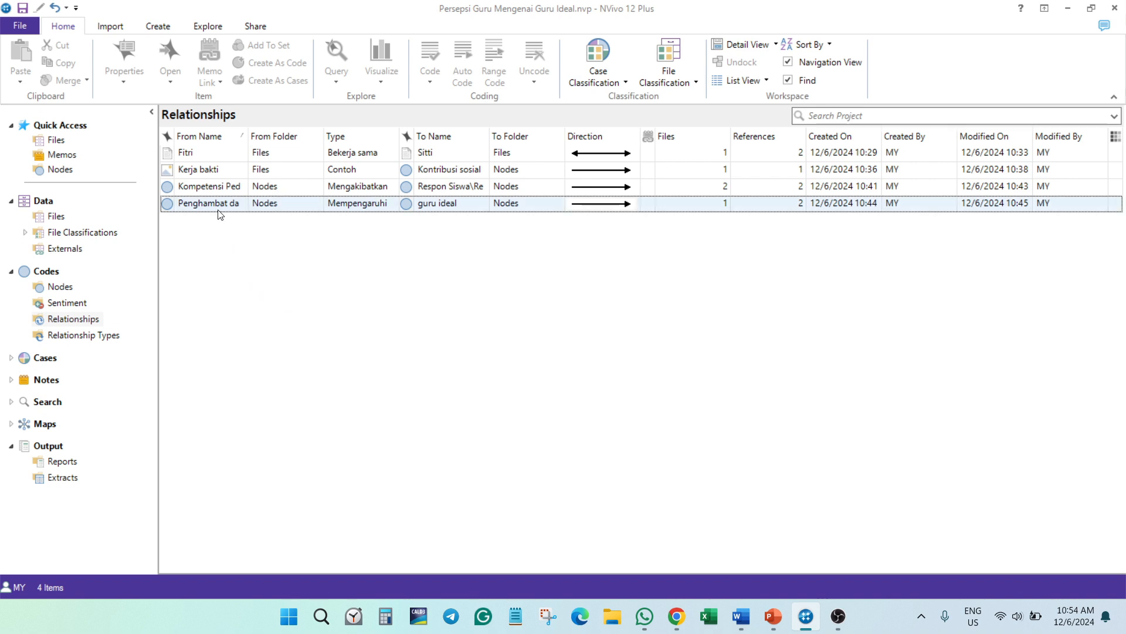
- Start a relationship coding chart by attribute value for Komunikatif (Mengakibatkan) Respon Negatif Siswa with Umur as the X-axis attribute
click(219, 188)
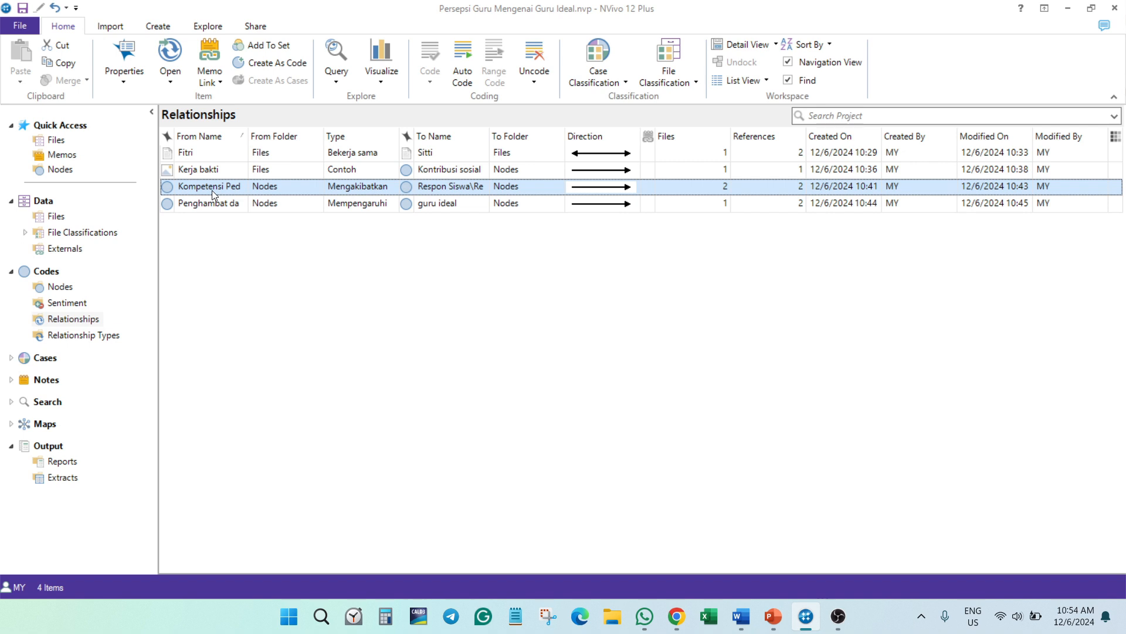
click(382, 83)
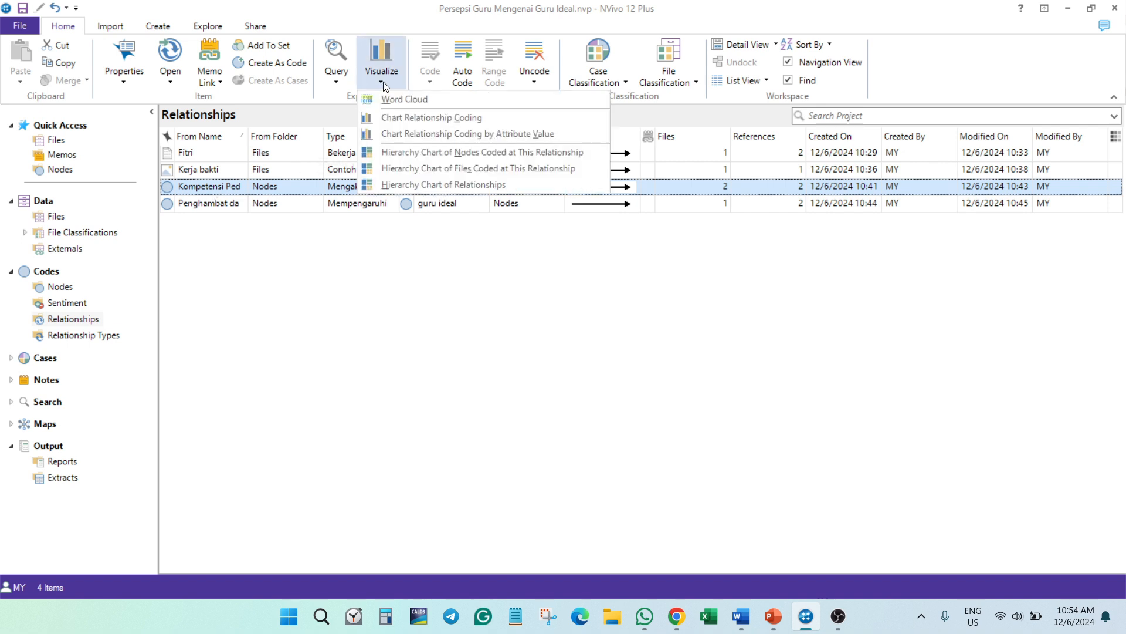
click(413, 135)
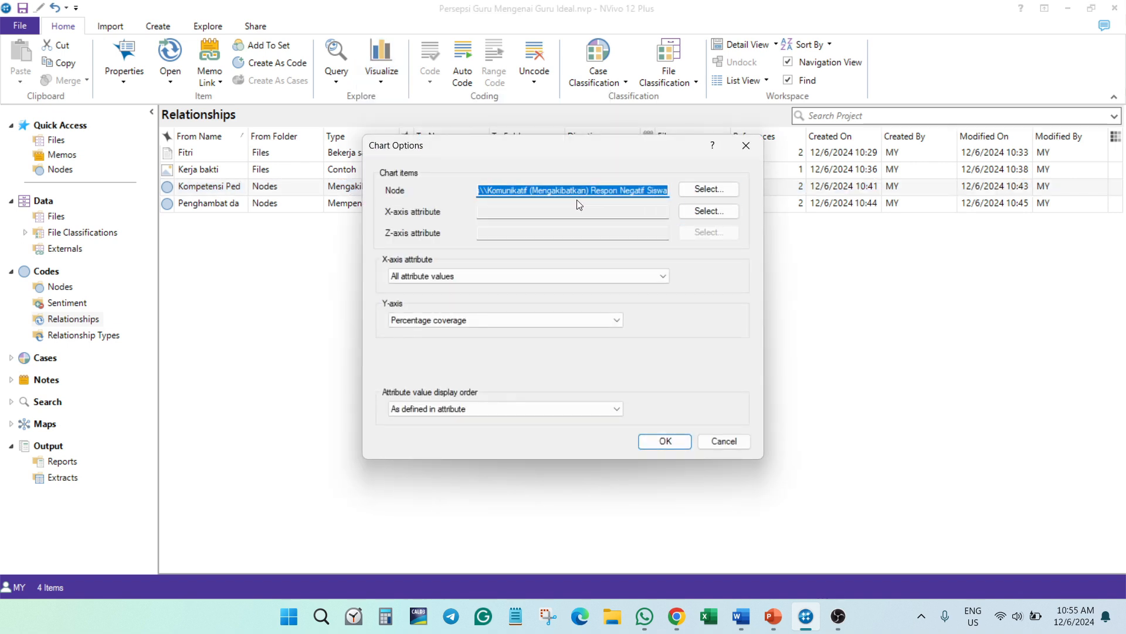
click(715, 210)
click(411, 199)
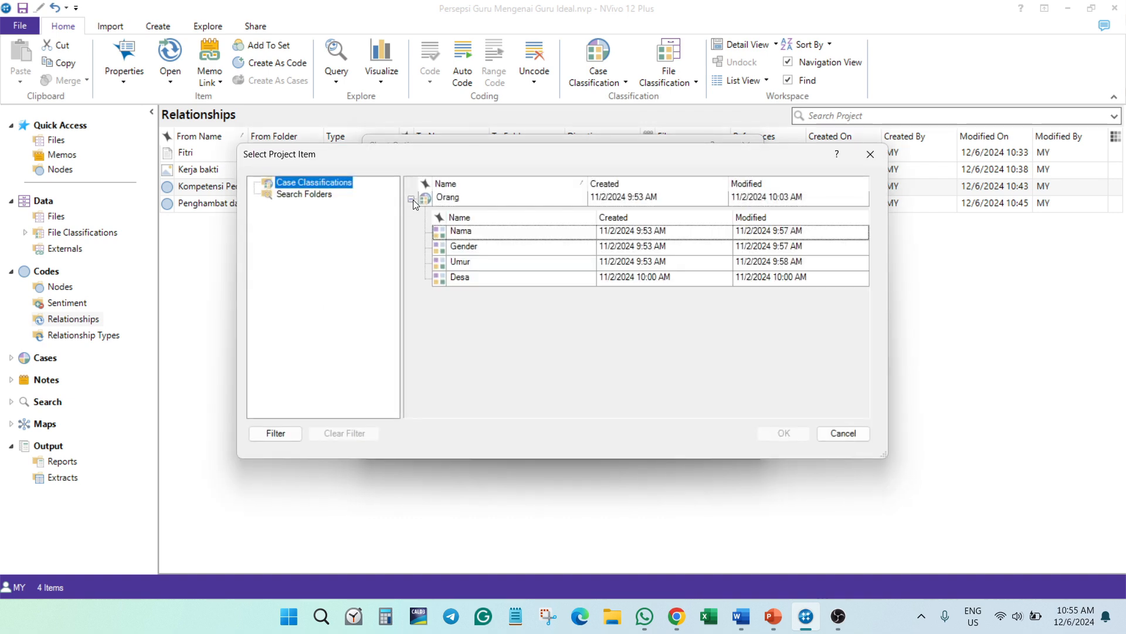
click(471, 262)
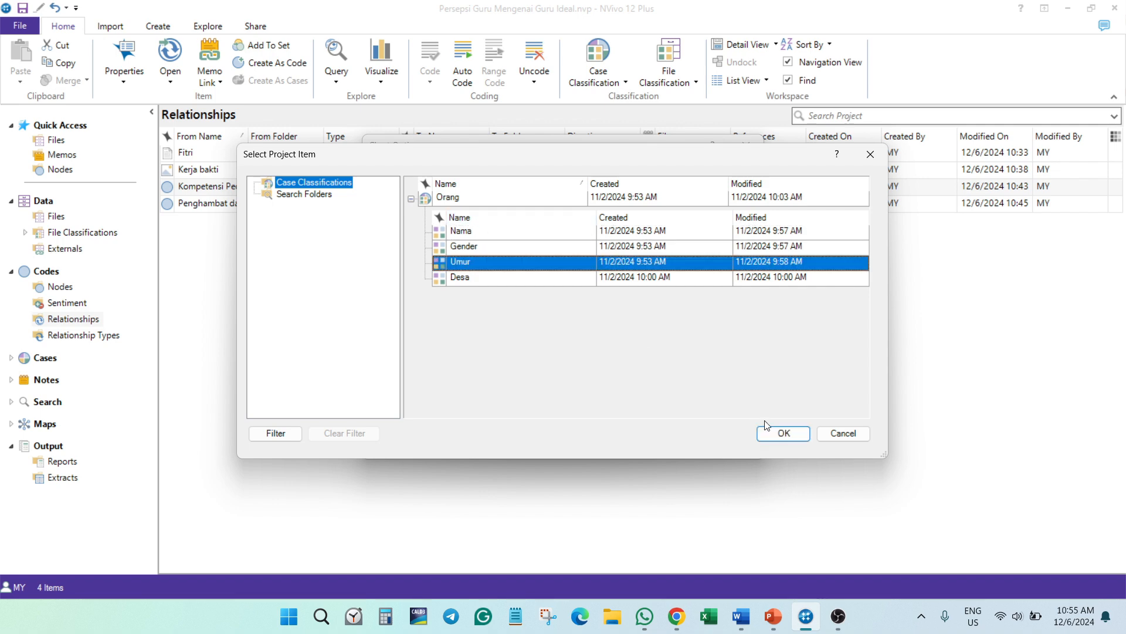
click(784, 433)
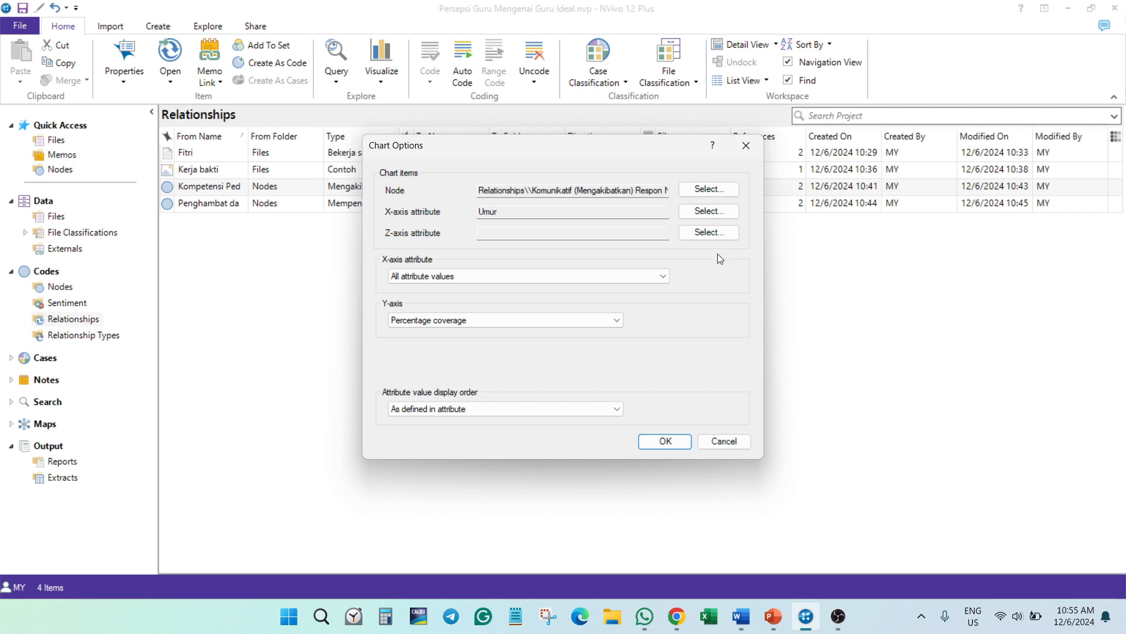
- Set Gender from the Orang classification as the Z-axis attribute and generate the chart
click(711, 236)
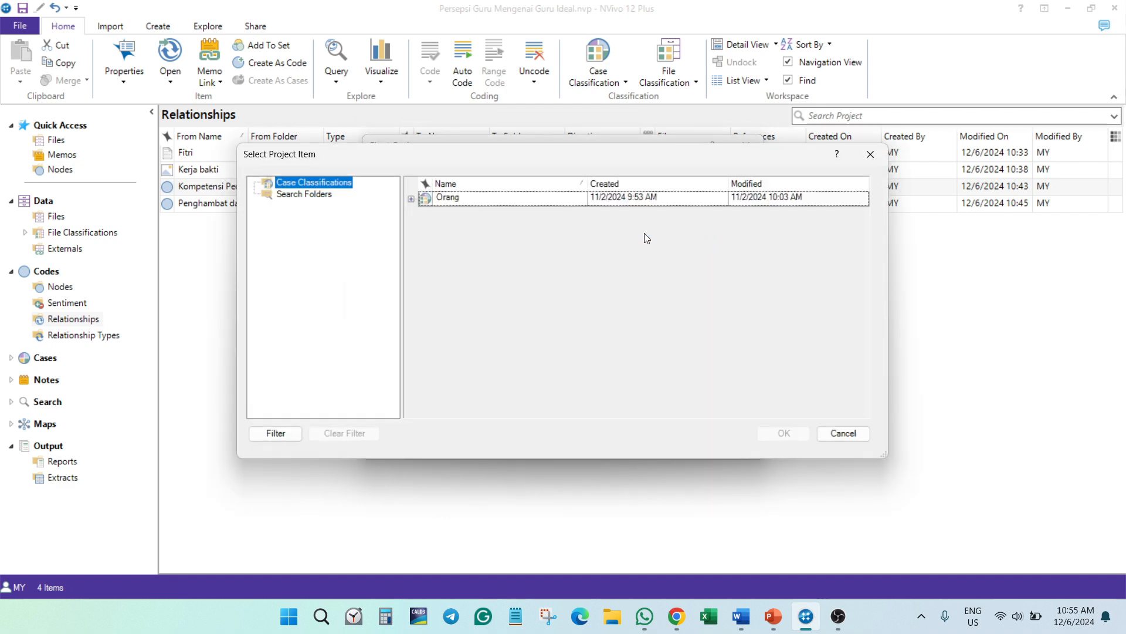
click(411, 199)
click(464, 249)
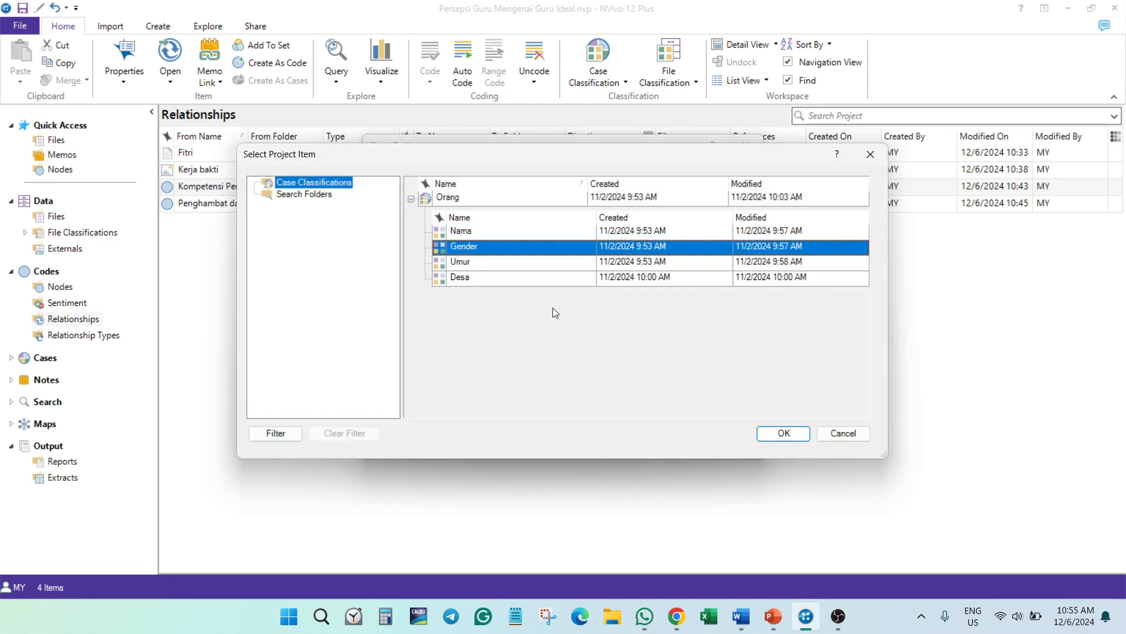
click(789, 433)
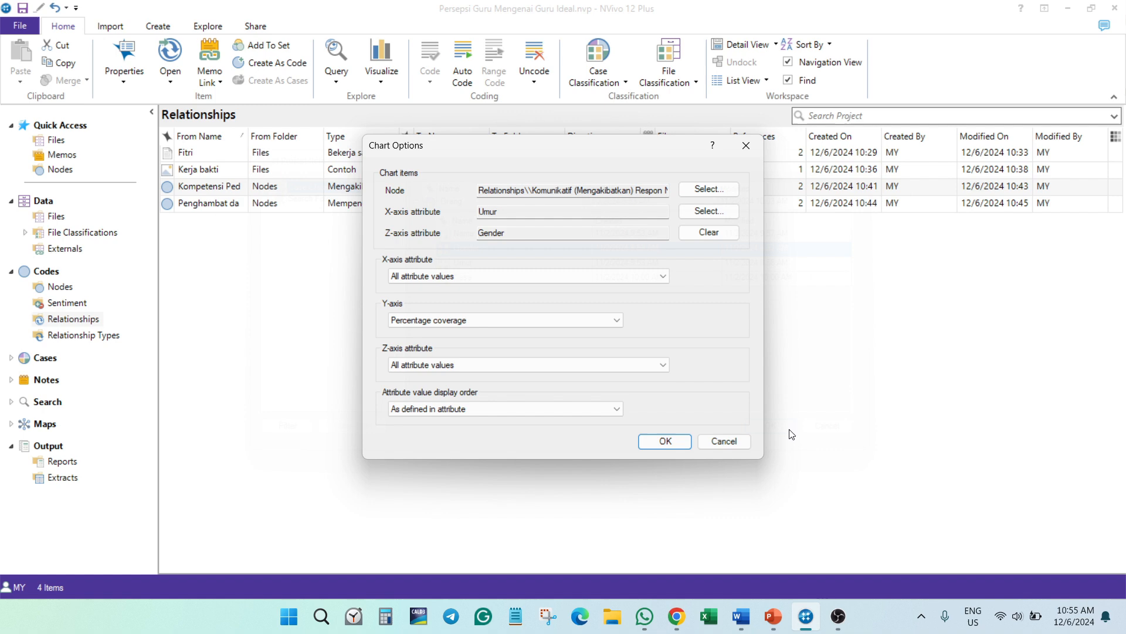
click(667, 446)
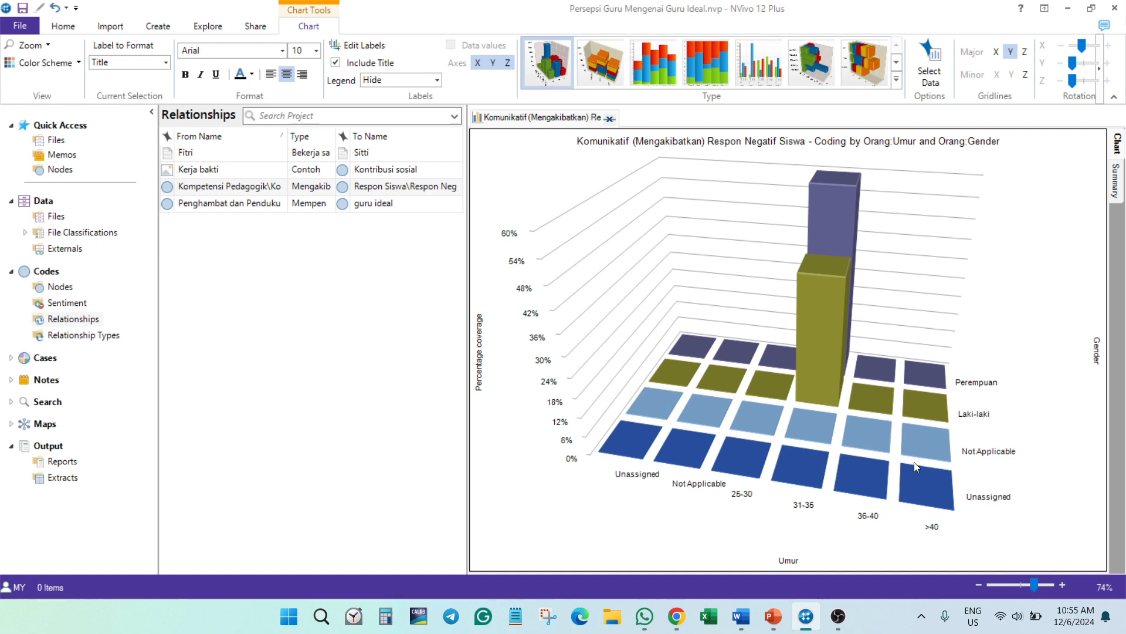
- Rotate the 3D chart and inspect the percentage coverage of the Laki-laki and Perempuan columns
mouse_move(914, 462)
mouse_down()
mouse_move(823, 500)
mouse_move(906, 495)
mouse_move(905, 473)
mouse_move(969, 498)
mouse_move(967, 476)
mouse_up()
mouse_move(806, 280)
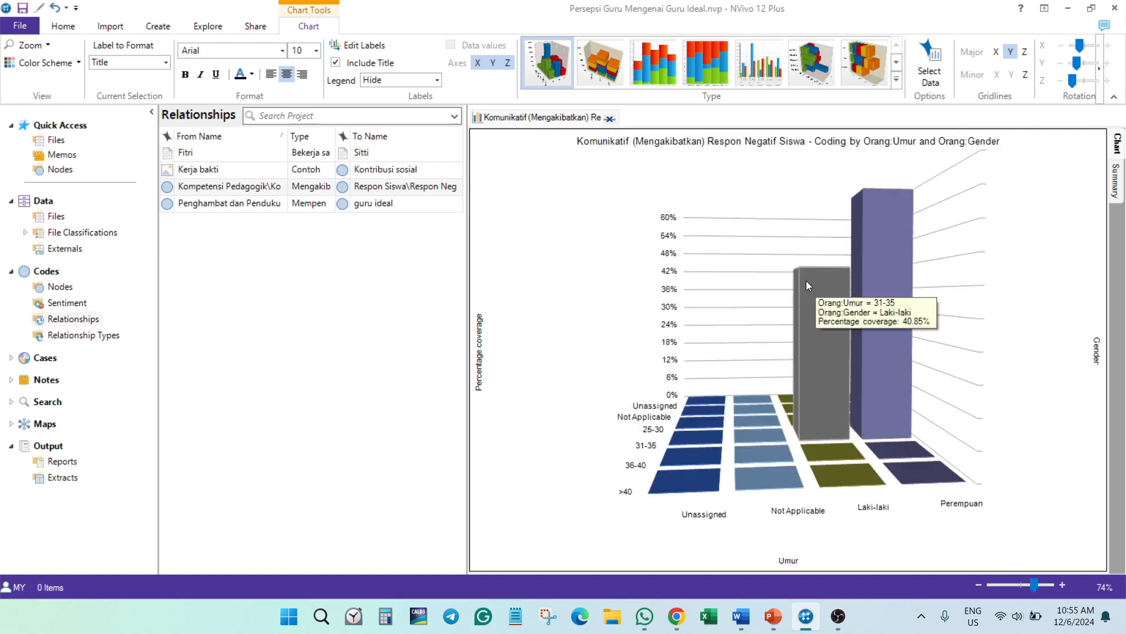
mouse_move(895, 294)
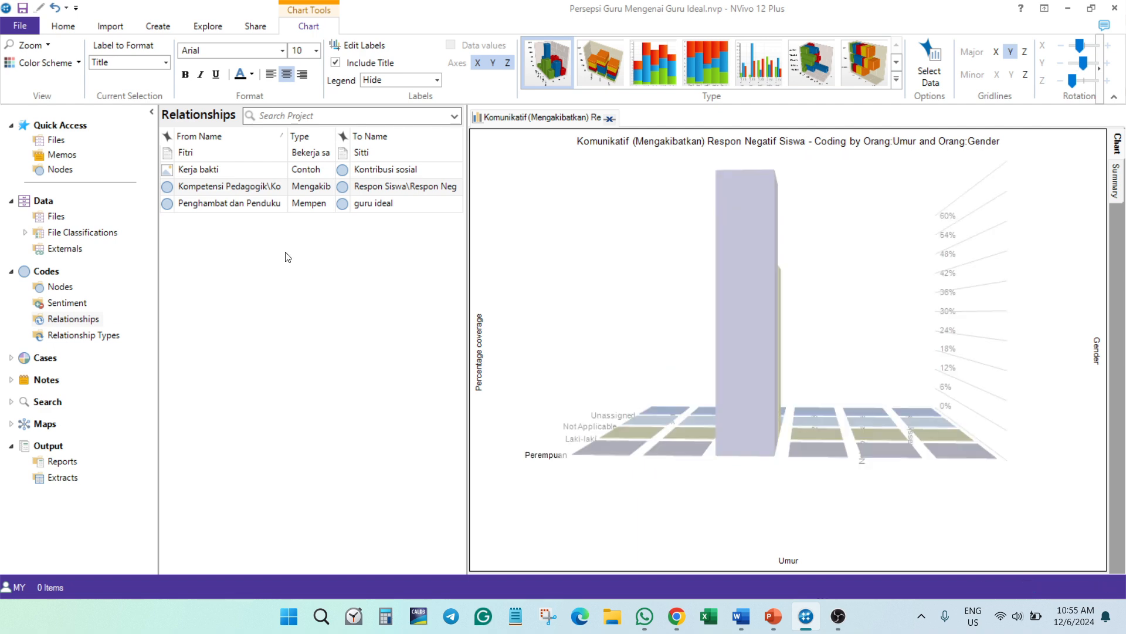
- Start another relationship coding chart by attribute value for the Komunikatif (Mengakibatkan) Respon Negatif Siswa relationship
click(286, 254)
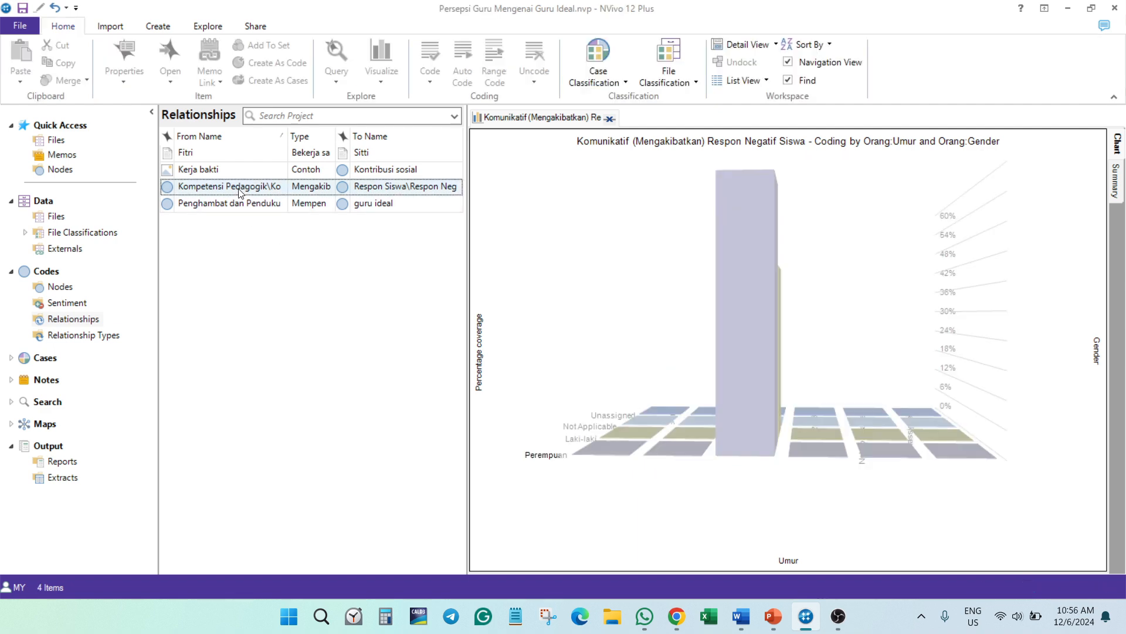
click(240, 193)
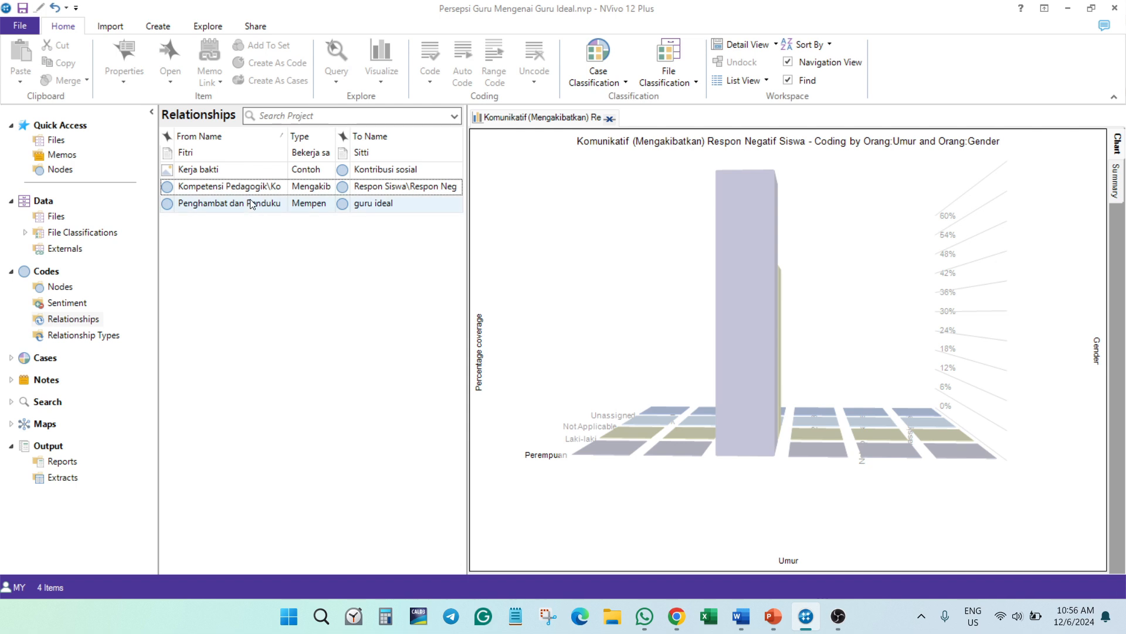
click(382, 76)
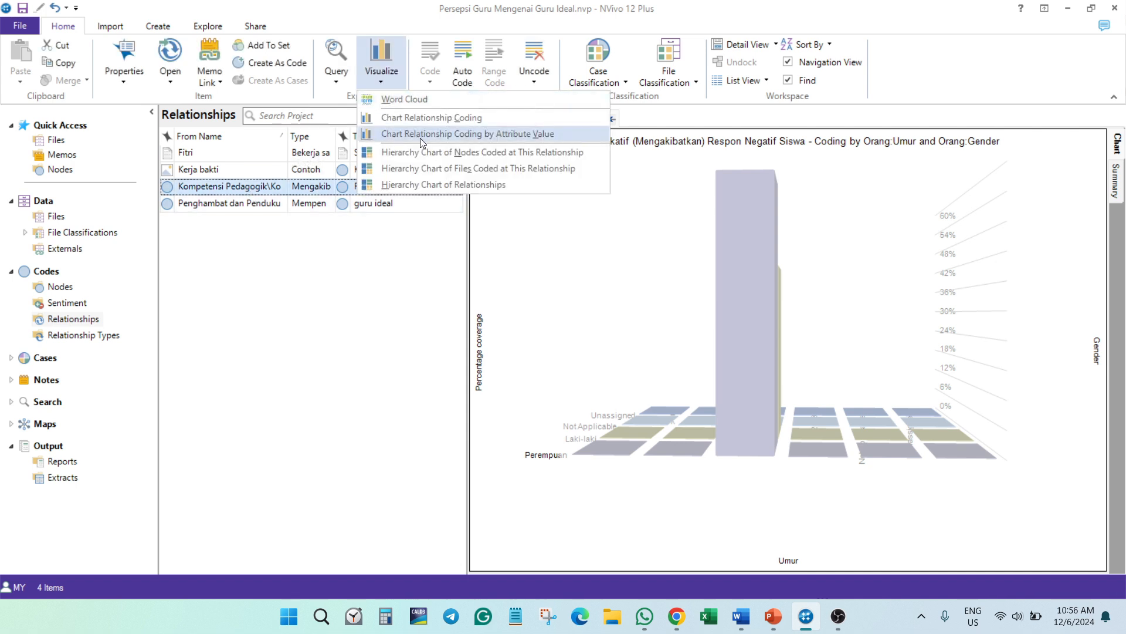
click(420, 138)
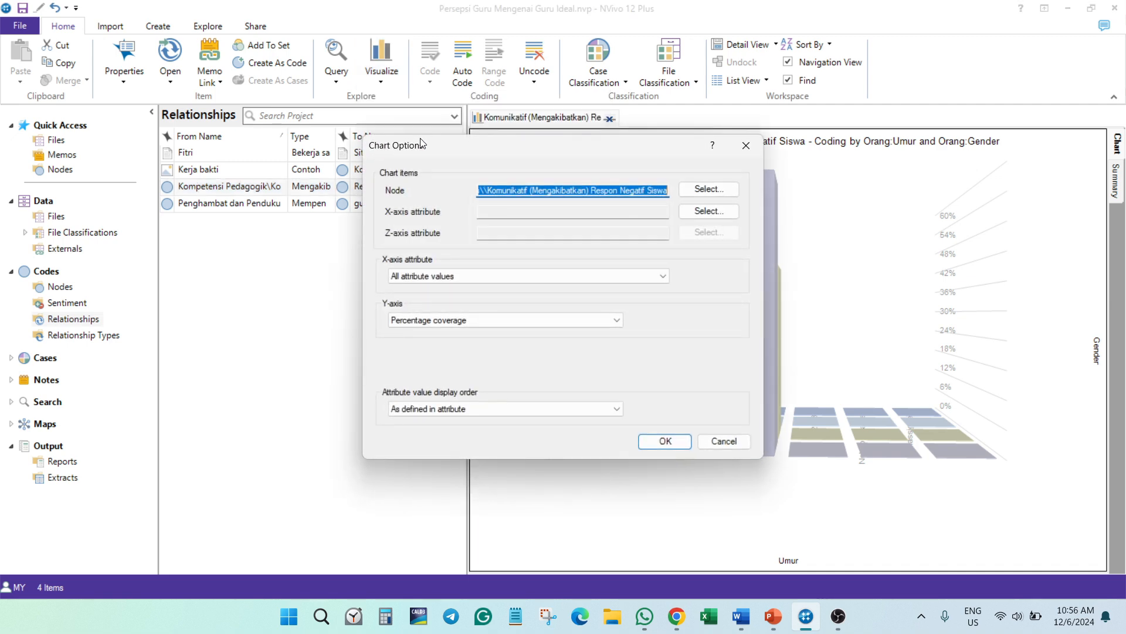
- Set Gender from the Orang classification as the X-axis attribute, generate the chart and check the coverage of its Laki-laki and Perempuan columns
click(709, 212)
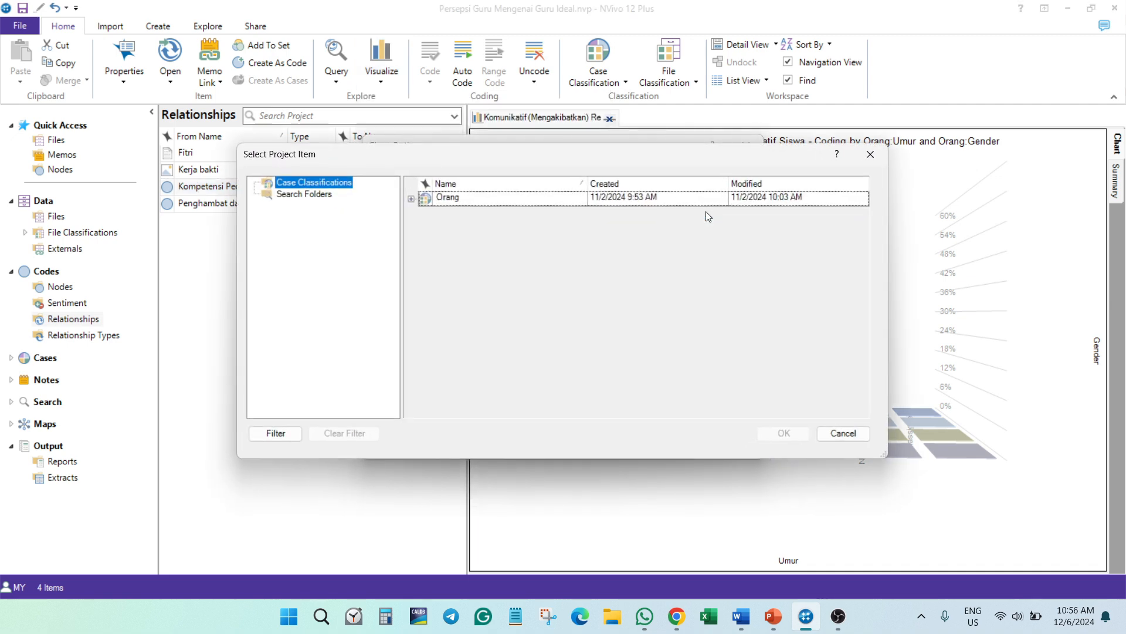
click(412, 199)
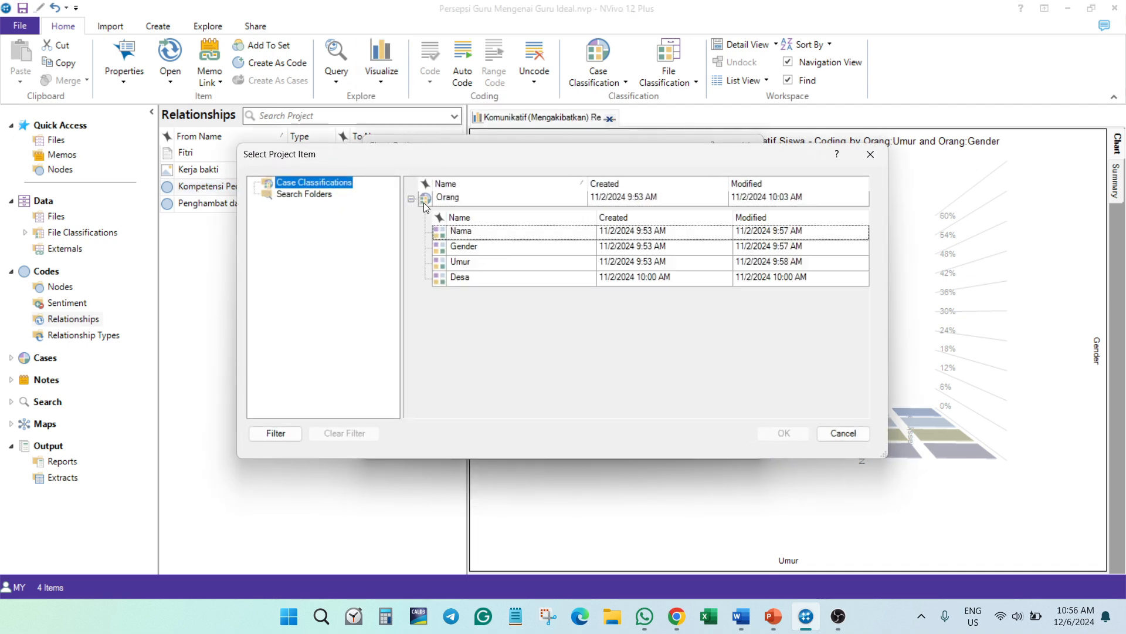
click(467, 251)
click(776, 433)
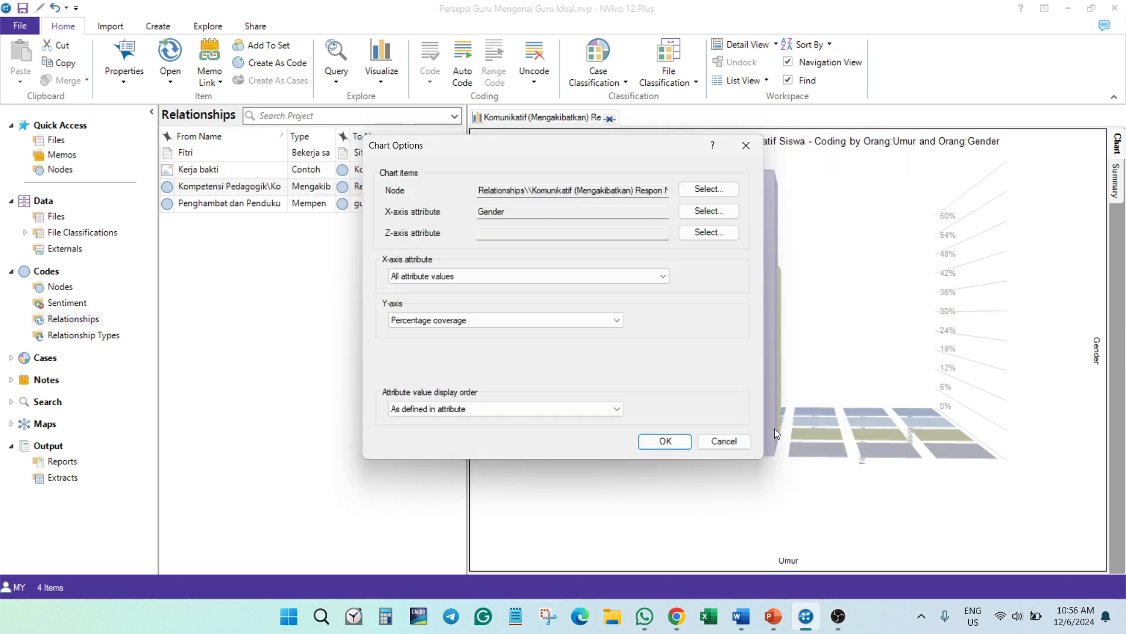
click(658, 437)
mouse_move(842, 305)
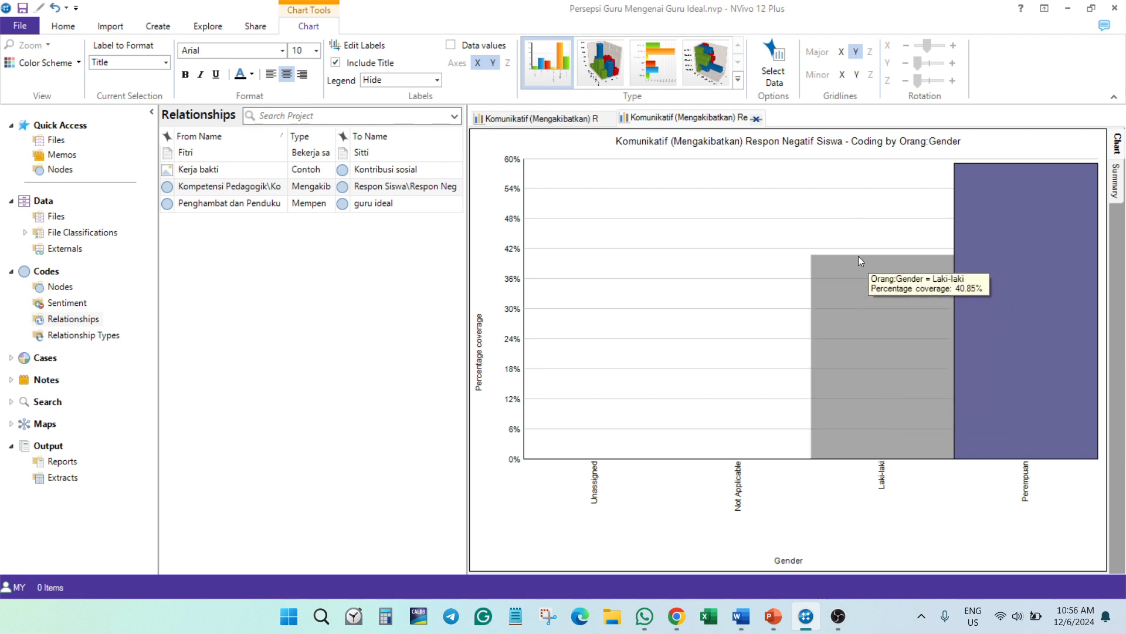
mouse_move(960, 240)
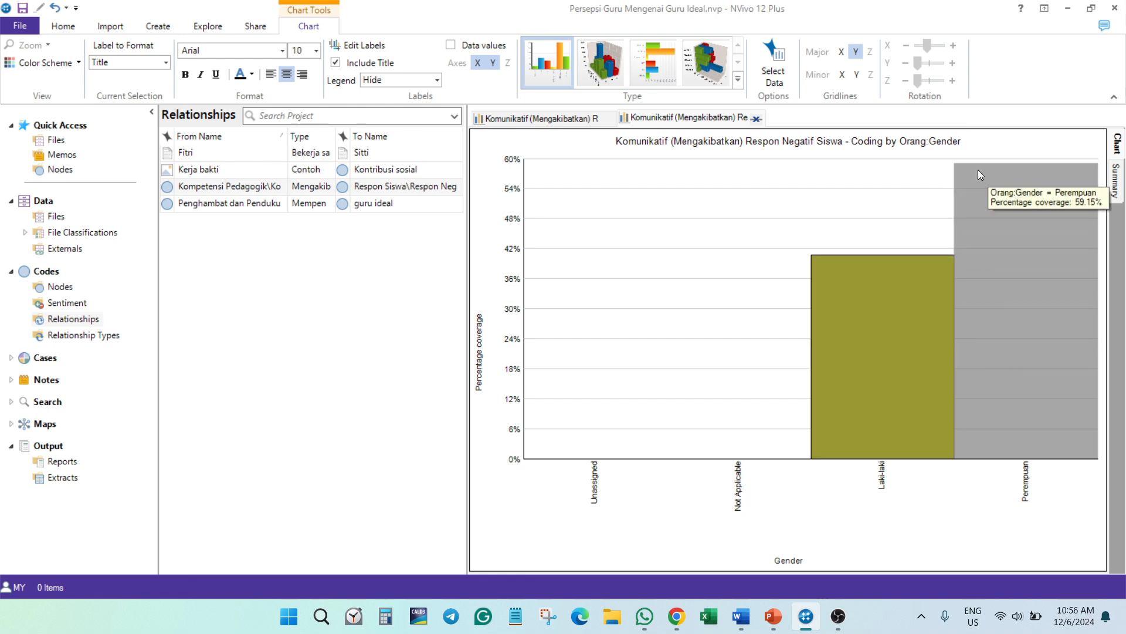
- Select all the relationships in the list, create a Hierarchy Chart of Relationships and examine its areas
click(223, 204)
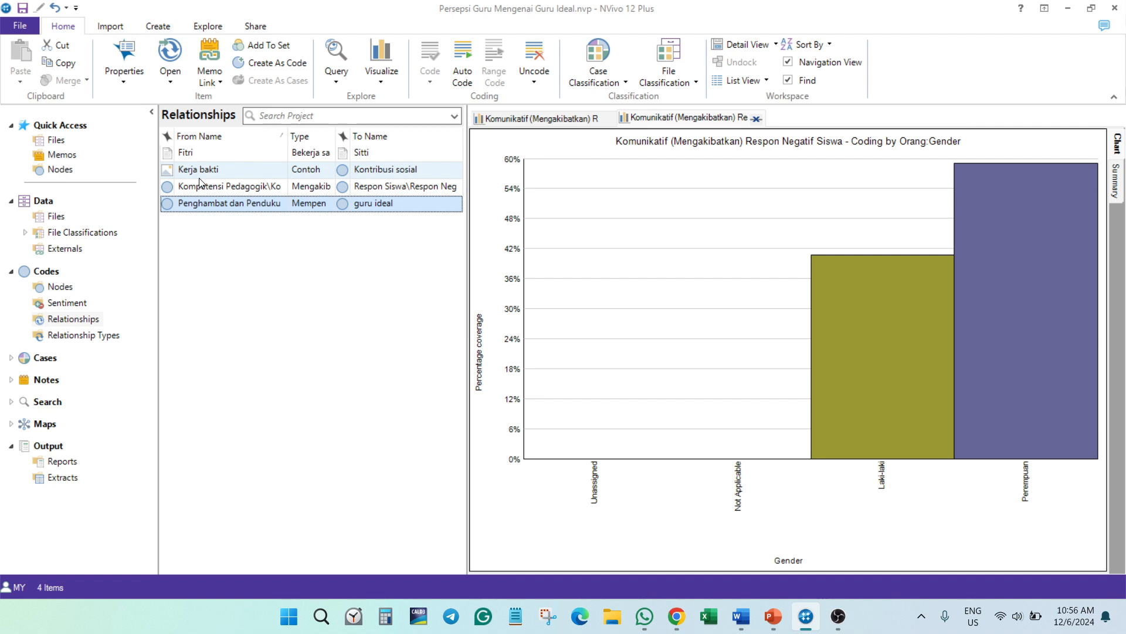
key(ctrl+a)
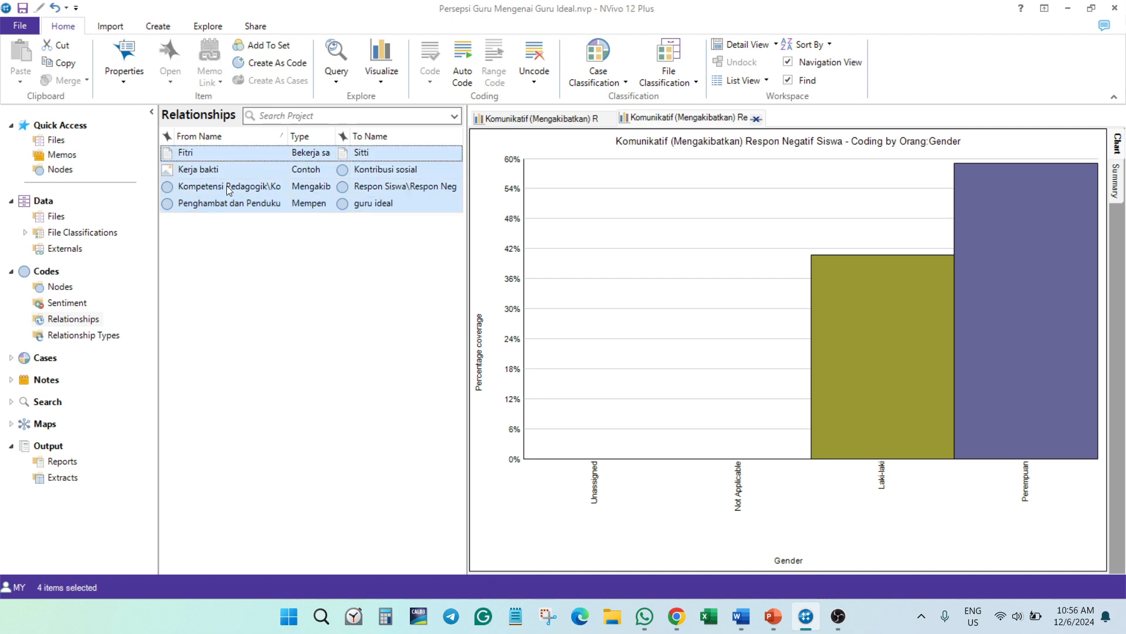
right_click(308, 174)
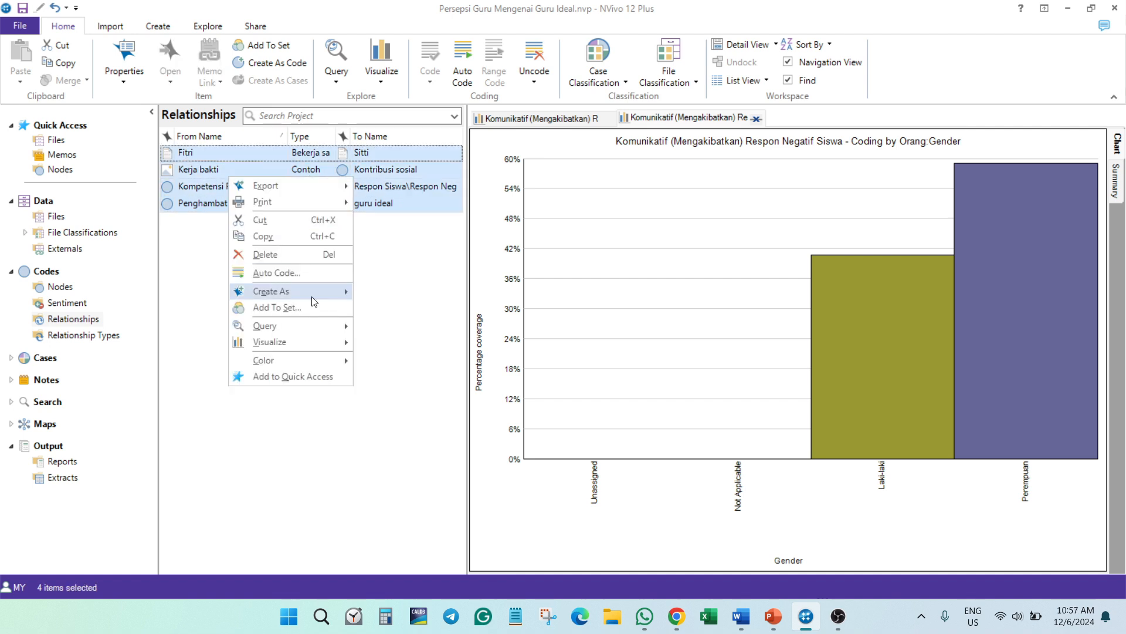
mouse_move(319, 340)
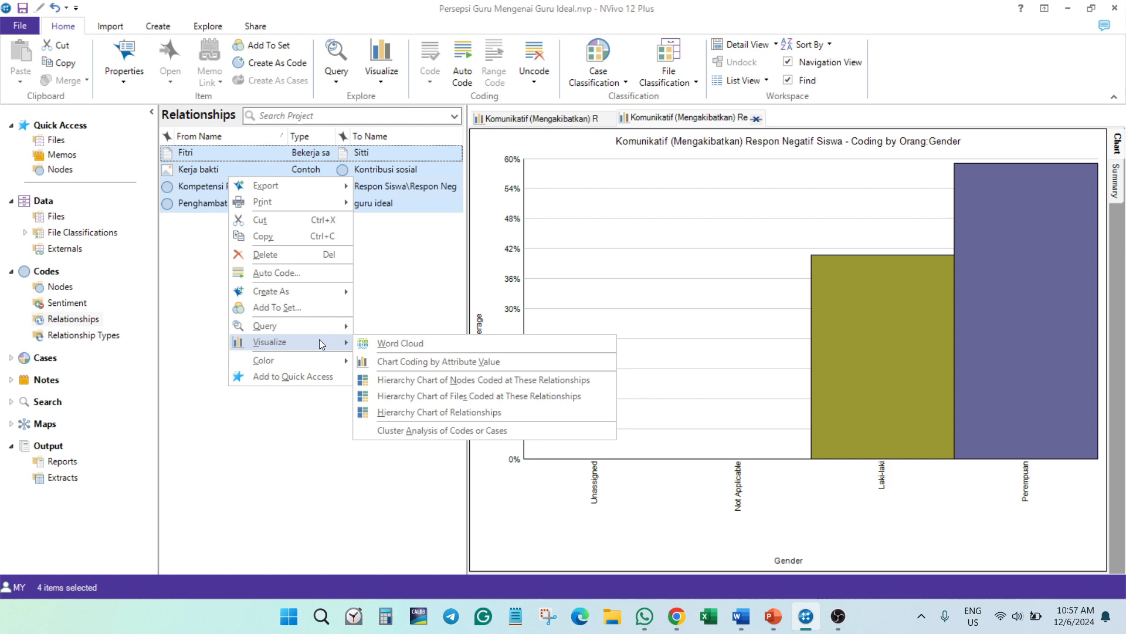
click(434, 412)
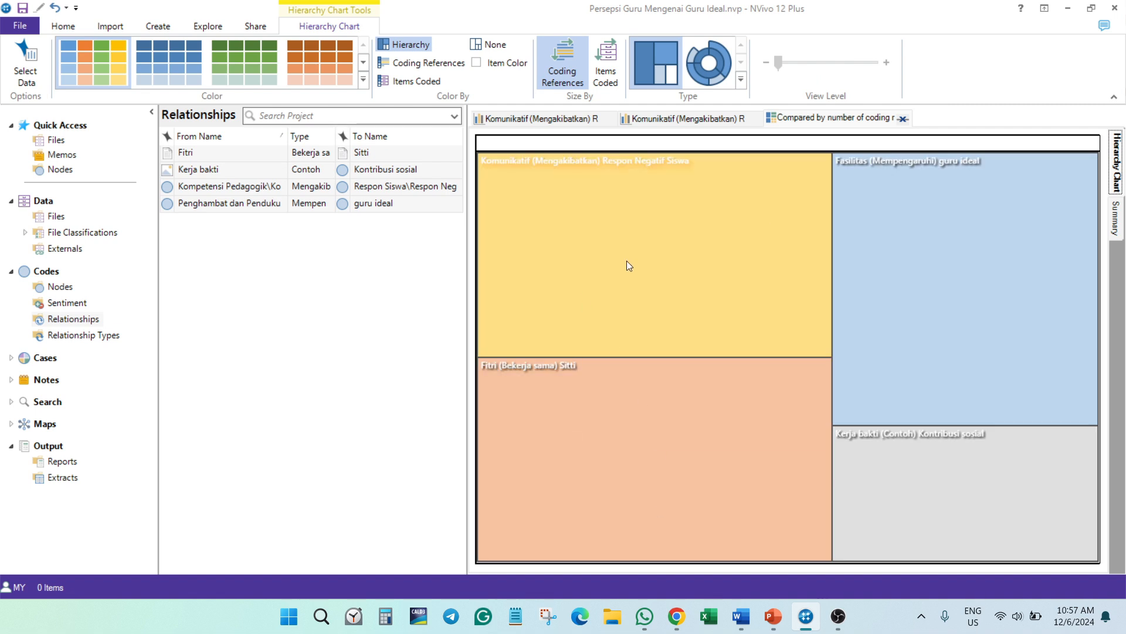
mouse_move(559, 183)
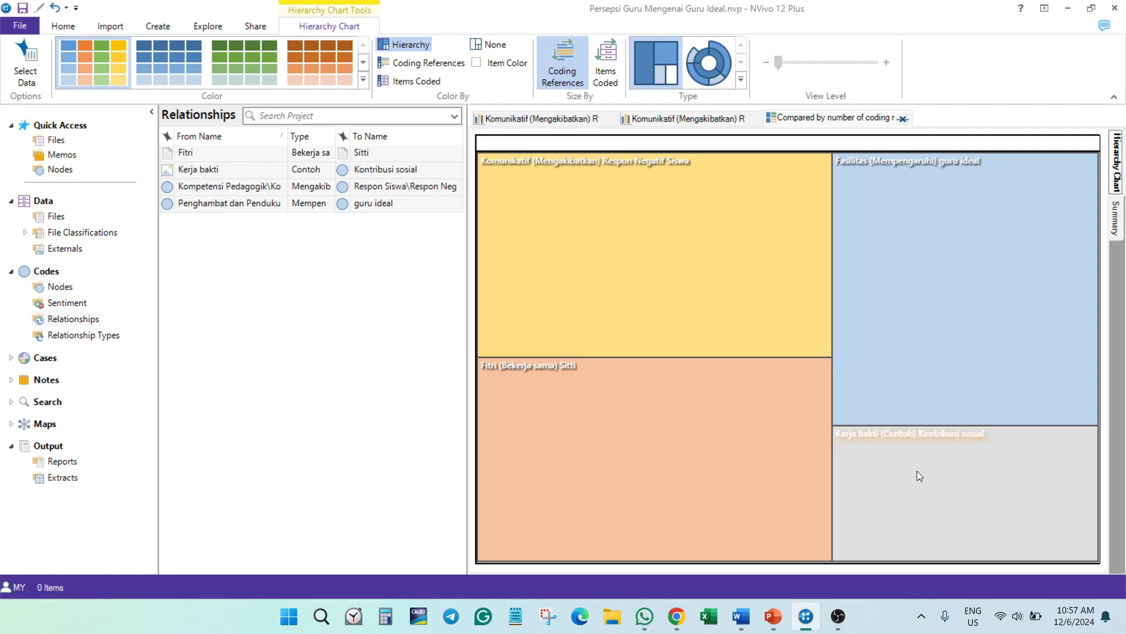
mouse_move(909, 438)
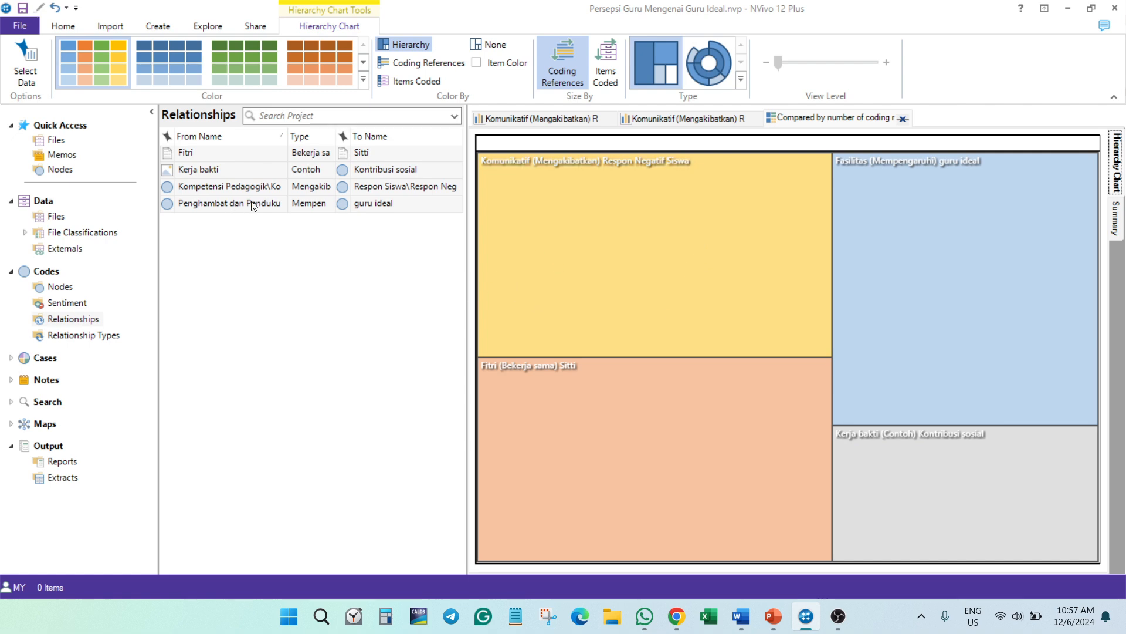
click(311, 339)
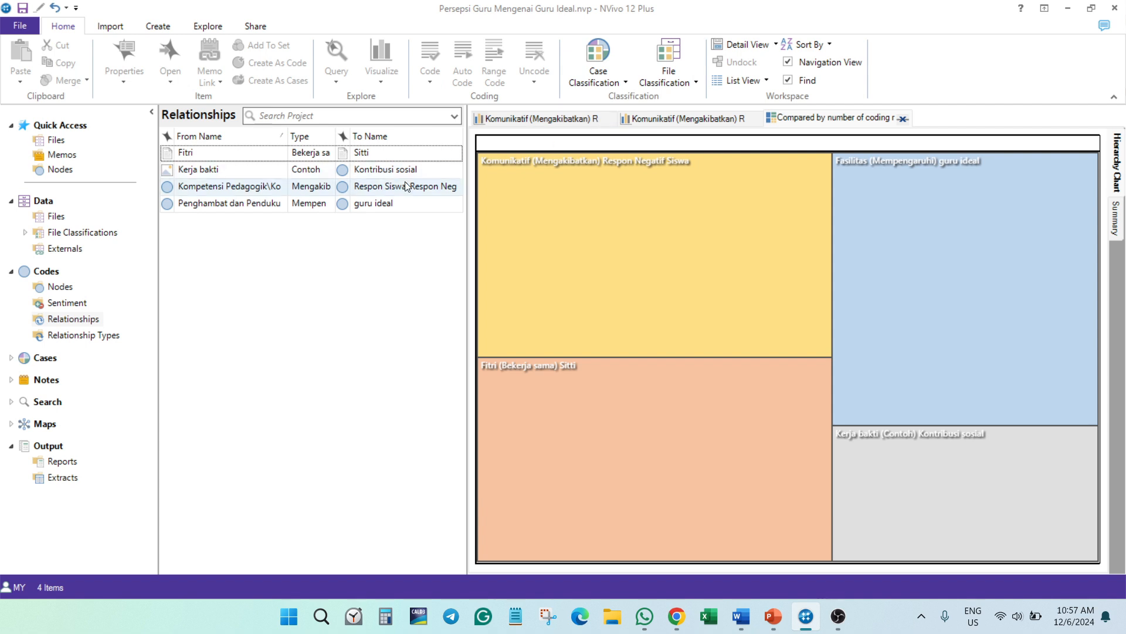